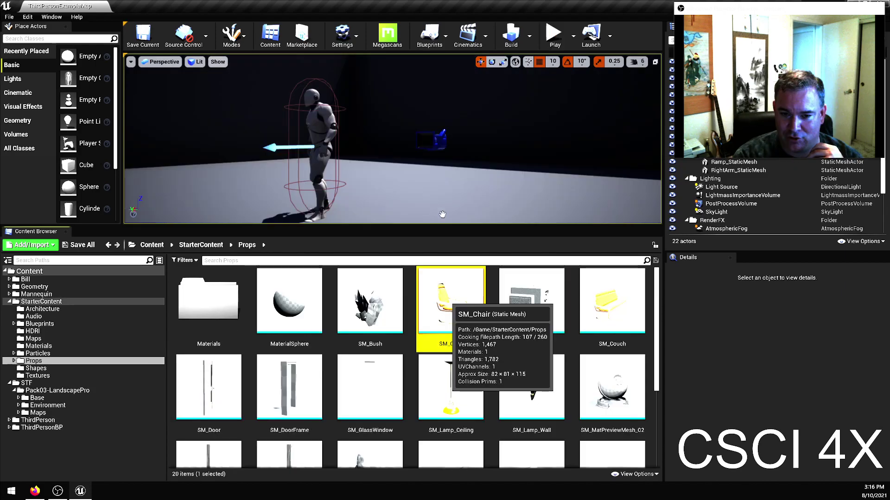
Step: Drag the SM_Chair prop from StarterContent Props into the level beside the mannequin
{"action": "left_click_drag", "start_coordinate": [450, 301], "coordinate": [499, 215]}
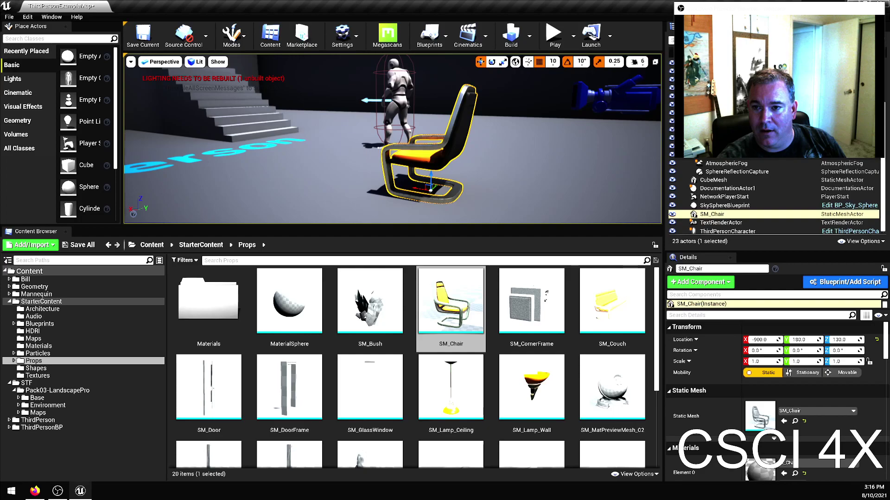
Step: Focus the viewport on the placed SM_Chair and move the camera closer to the mannequin
{"action": "key", "text": "f"}
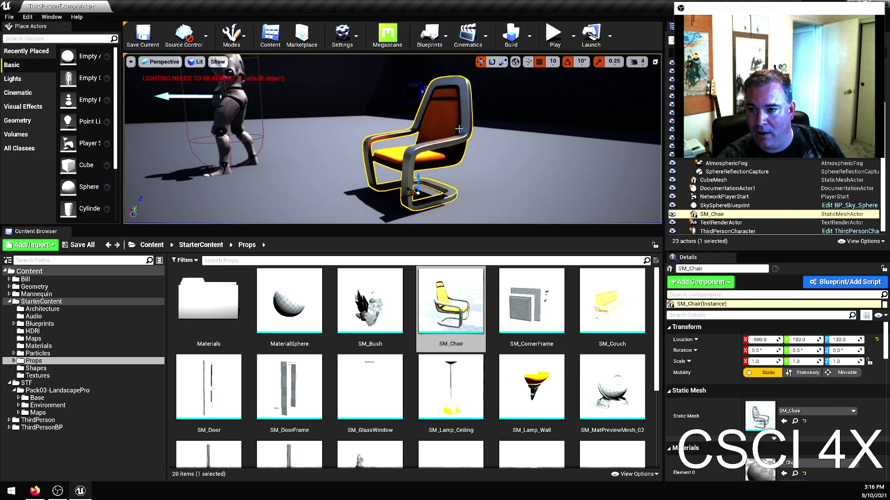
{"action": "key", "text": "1"}
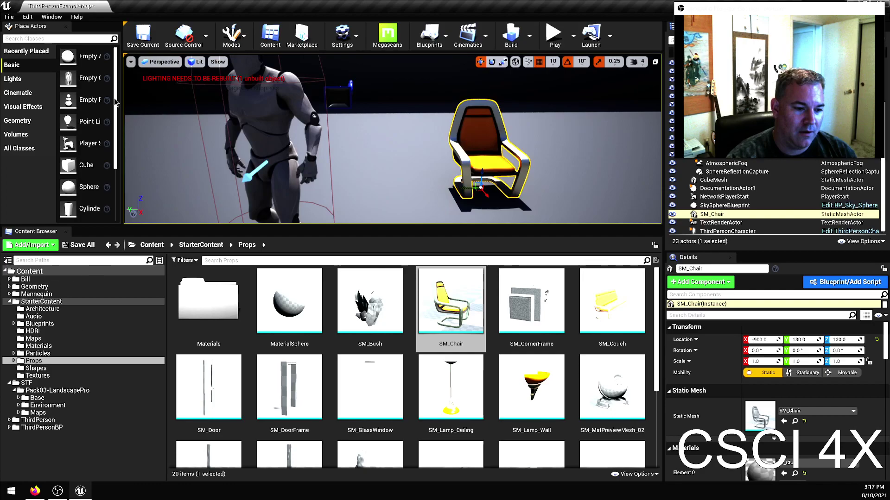
Step: Expand the Mannequin folder, view its Animations, then open Character > Mesh
{"action": "left_click", "coordinate": [37, 294]}
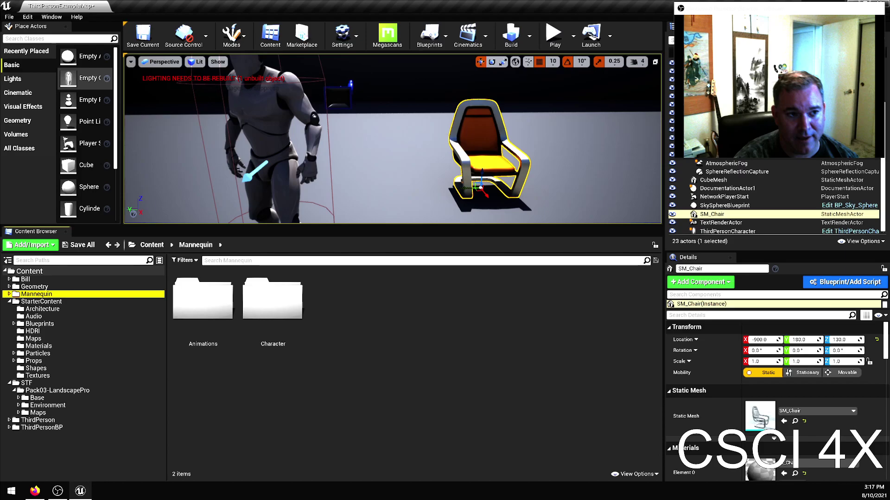
{"action": "double_click", "coordinate": [62, 295]}
{"action": "left_click", "coordinate": [63, 303]}
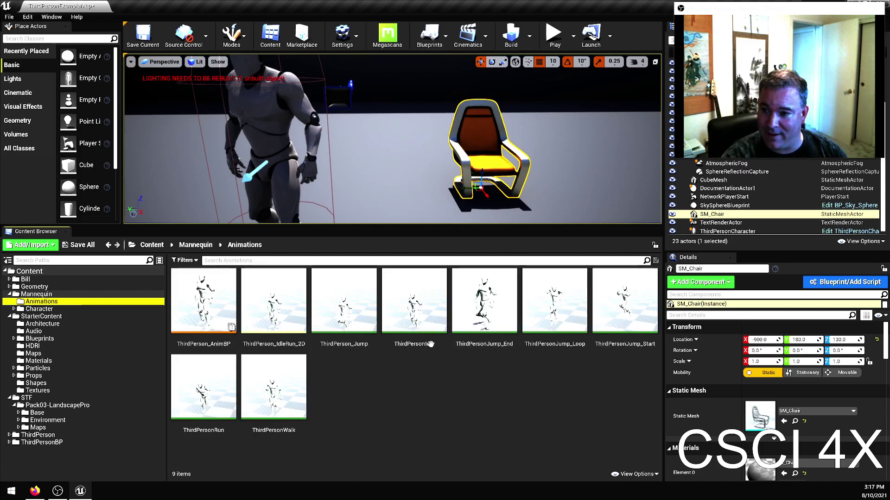
{"action": "key", "text": "Down"}
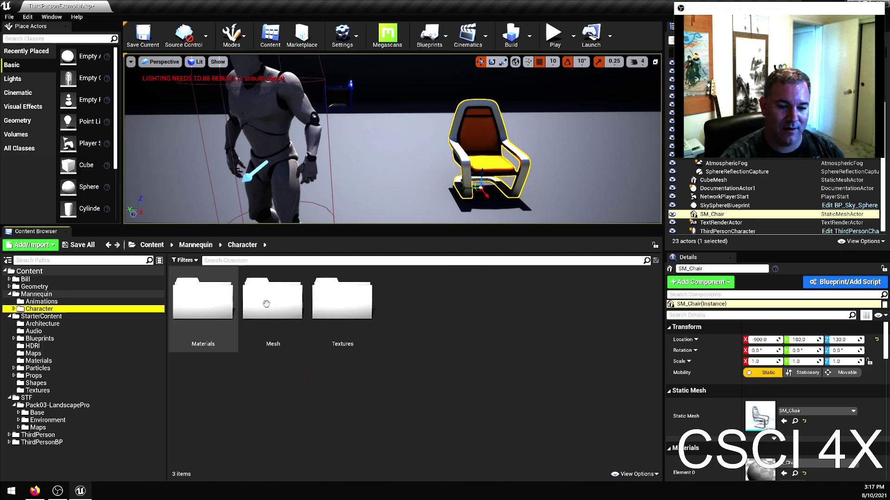
{"action": "double_click", "coordinate": [269, 301]}
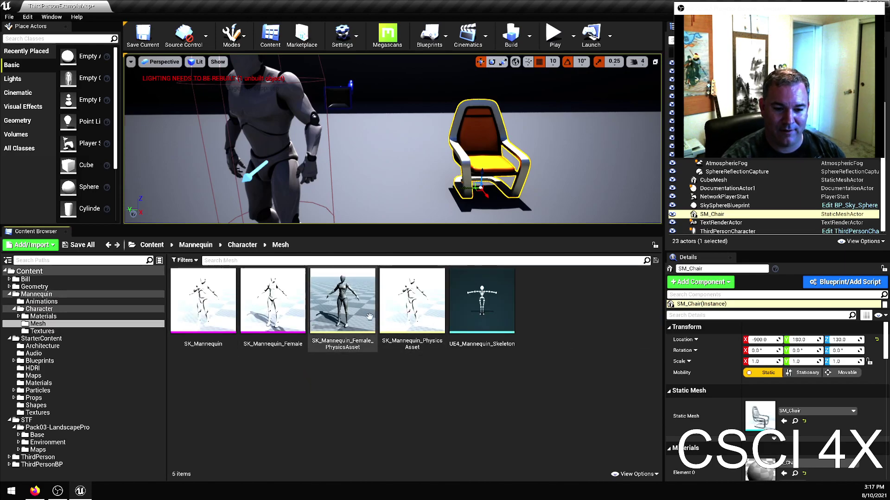
Step: Place SK_Mannequin_Female_PhysicsAsset in the level, select it, and focus on it in rotate mode
{"action": "left_click_drag", "start_coordinate": [348, 303], "coordinate": [393, 209]}
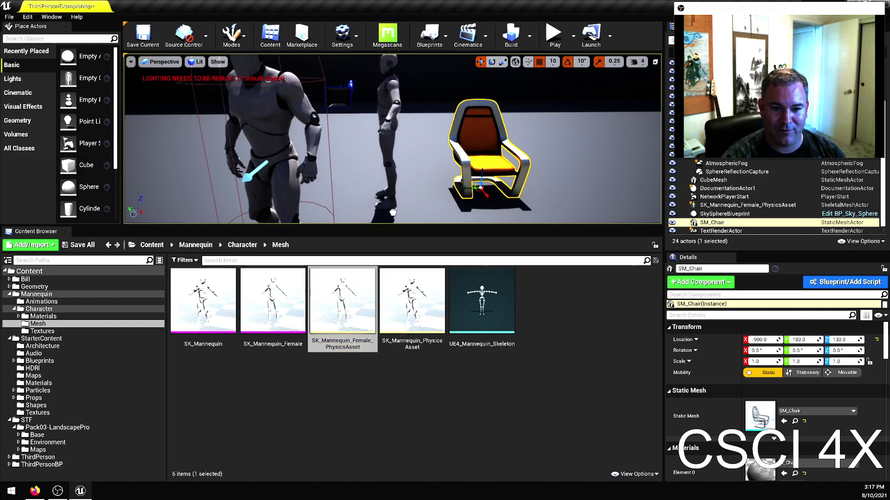
{"action": "scroll", "coordinate": [398, 222], "scroll_direction": "down", "scroll_amount": 3}
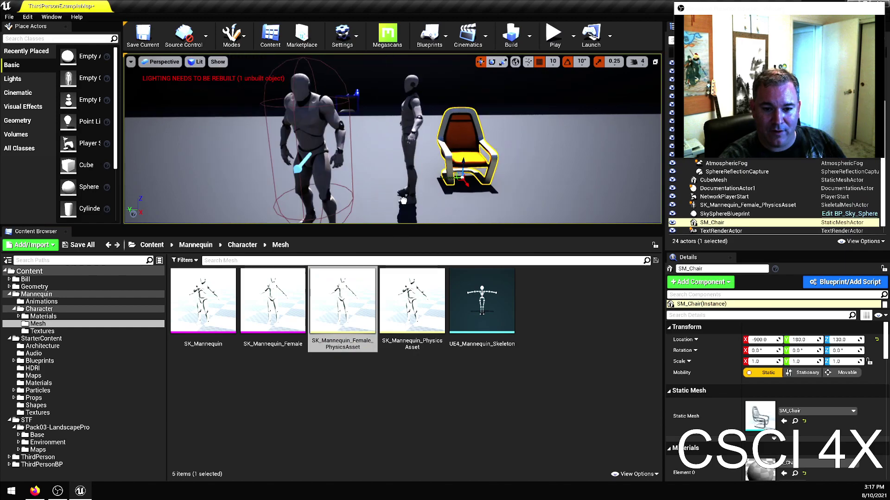
{"action": "left_click", "coordinate": [397, 214]}
{"action": "scroll", "coordinate": [393, 204], "scroll_direction": "down", "scroll_amount": 3}
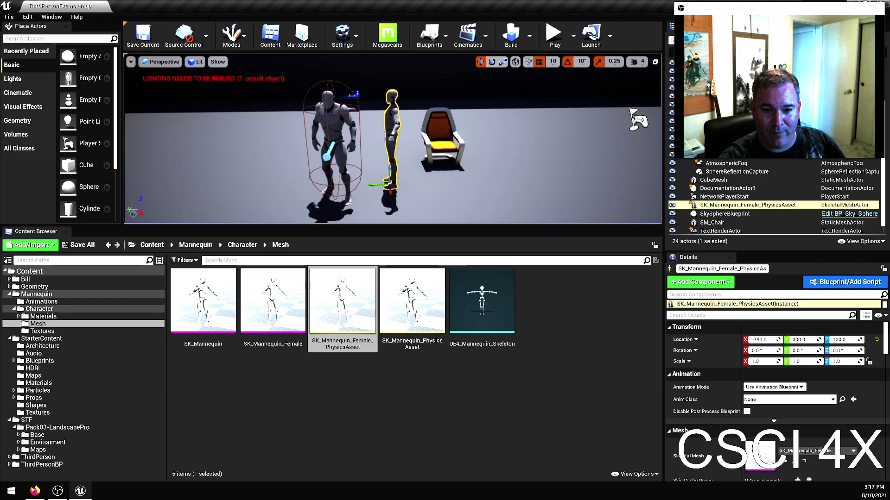
{"action": "key", "text": "e"}
{"action": "key", "text": "f"}
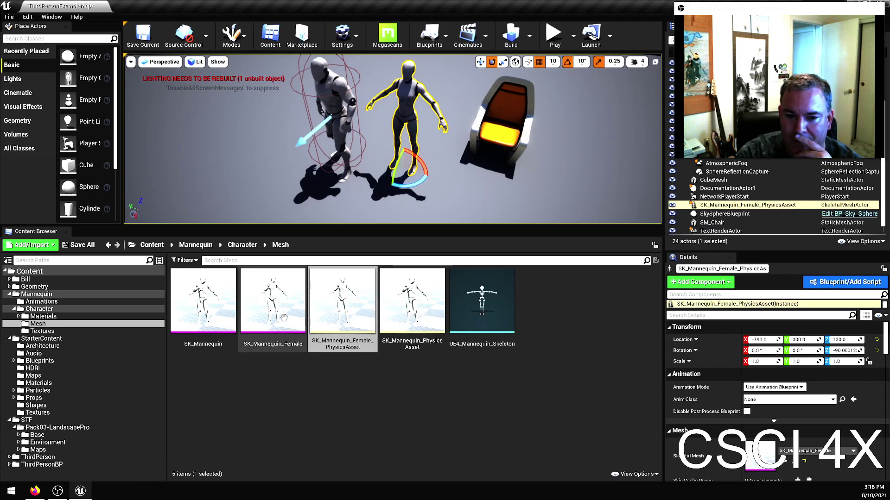
{"action": "left_click", "coordinate": [278, 303]}
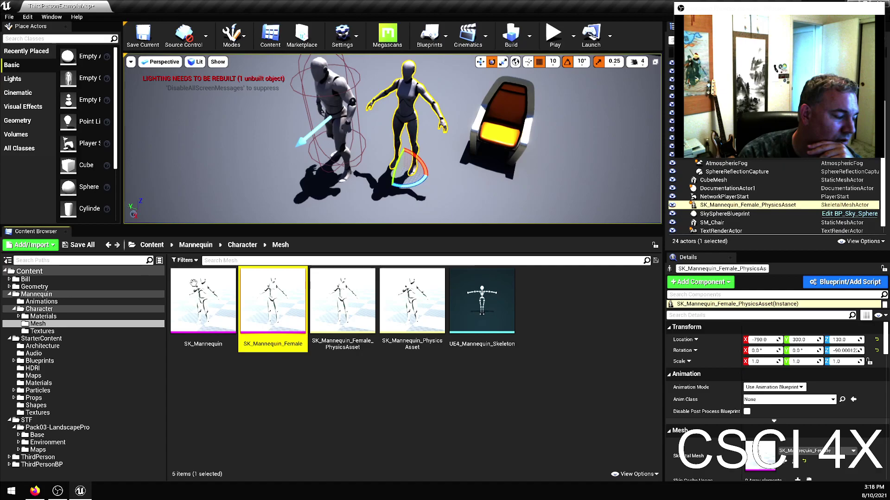
Step: Open the SK_Mannequin asset from the Mesh folder in the skeletal mesh editor
{"action": "left_click", "coordinate": [207, 311]}
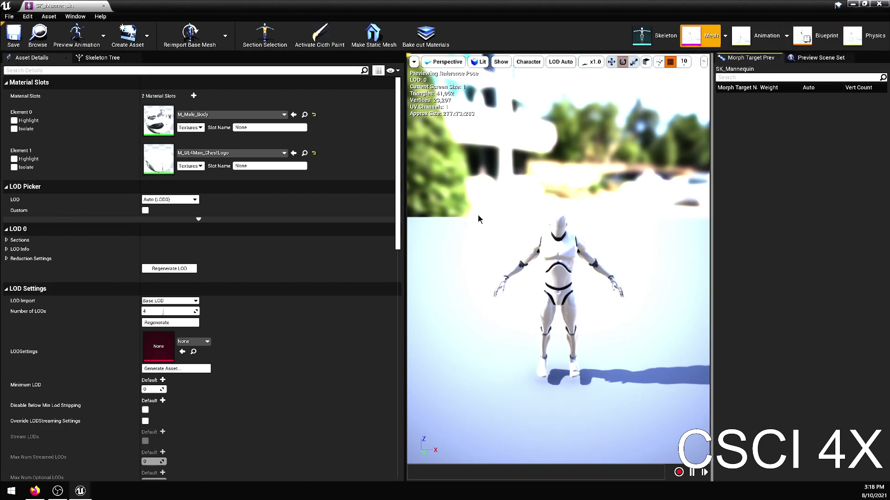
Step: Preview the ThirdPersonRun animation, then open SK_Mannequin_Female from the Mesh list
{"action": "left_click", "coordinate": [769, 39]}
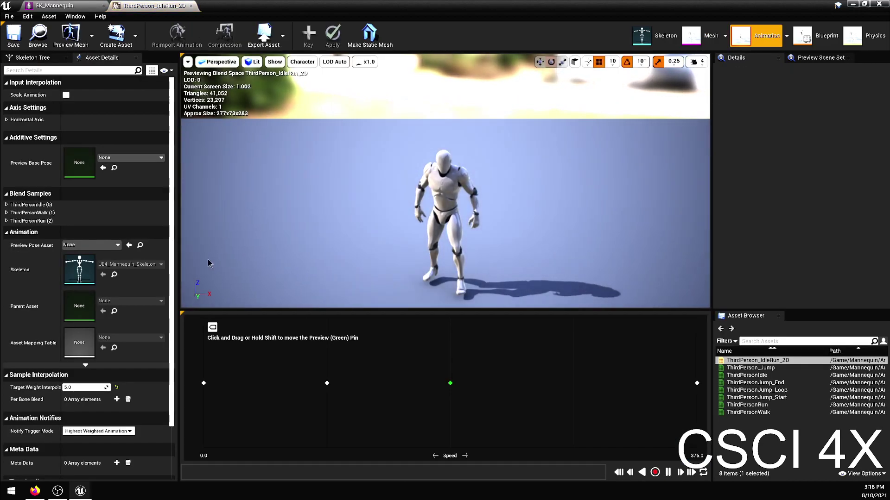
{"action": "double_click", "coordinate": [746, 405]}
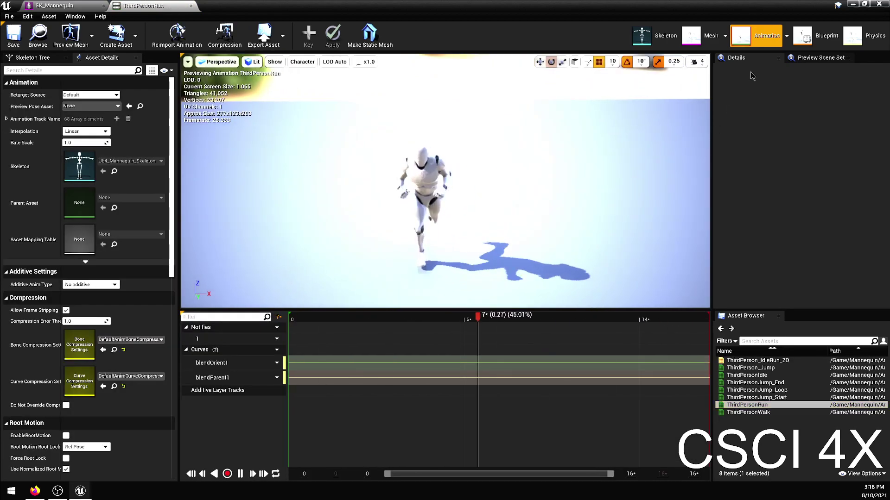
{"action": "left_click", "coordinate": [705, 33]}
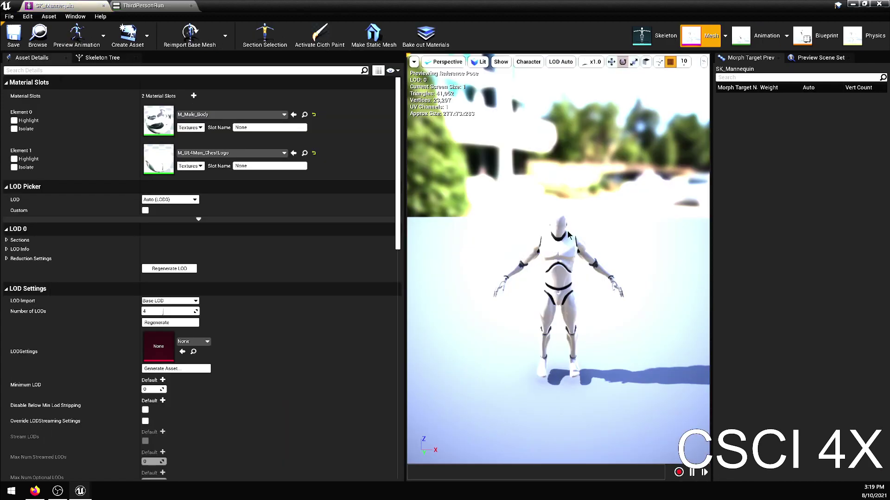
{"action": "left_click", "coordinate": [103, 35]}
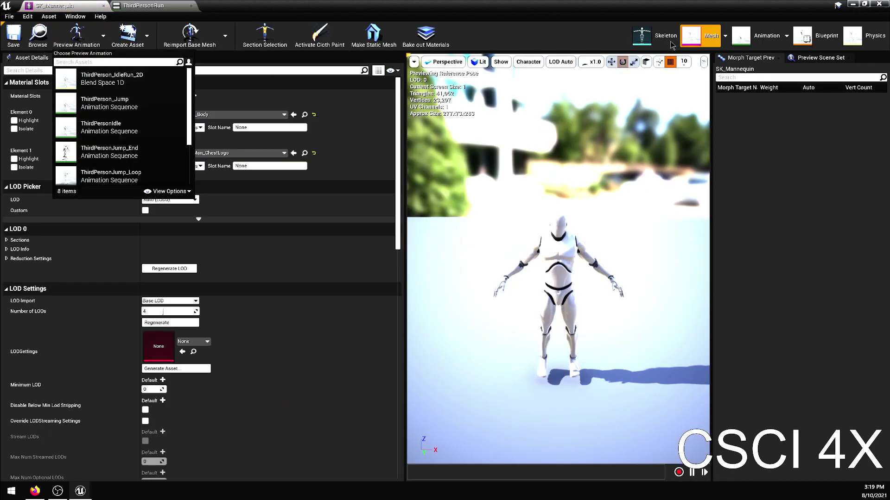
{"action": "left_click", "coordinate": [726, 36]}
{"action": "left_click", "coordinate": [748, 121]}
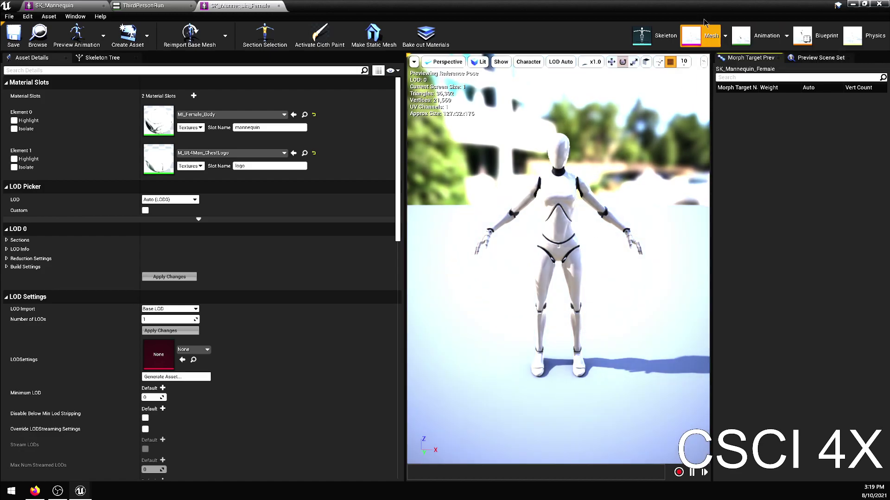
Step: Play ThirdPersonRun with SK_Mannequin_Female as preview mesh, then return to its Mesh view
{"action": "left_click", "coordinate": [772, 41]}
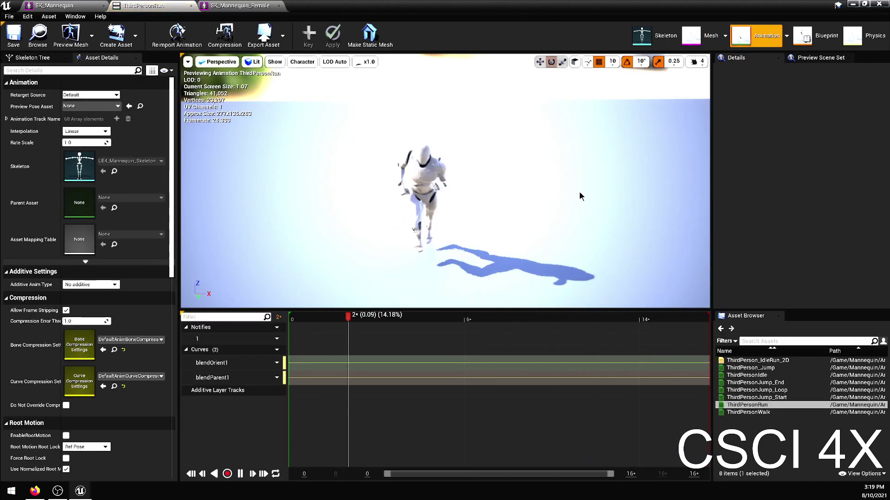
{"action": "left_click", "coordinate": [93, 37]}
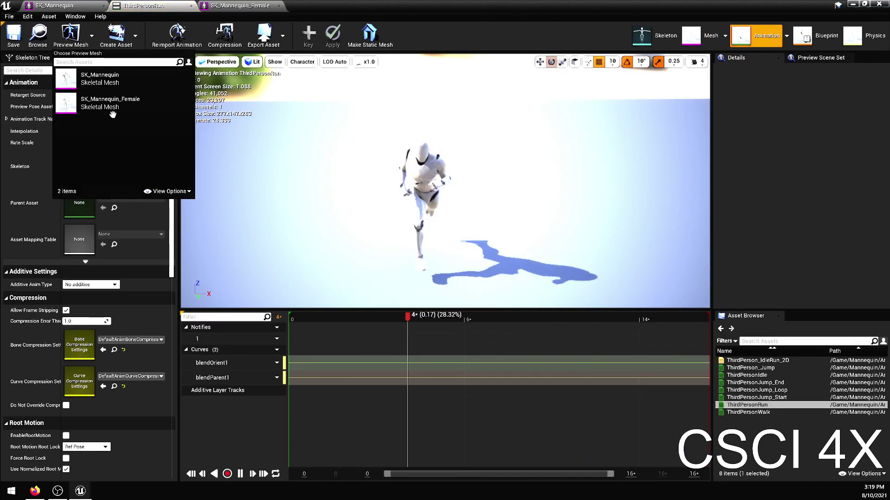
{"action": "left_click", "coordinate": [114, 100]}
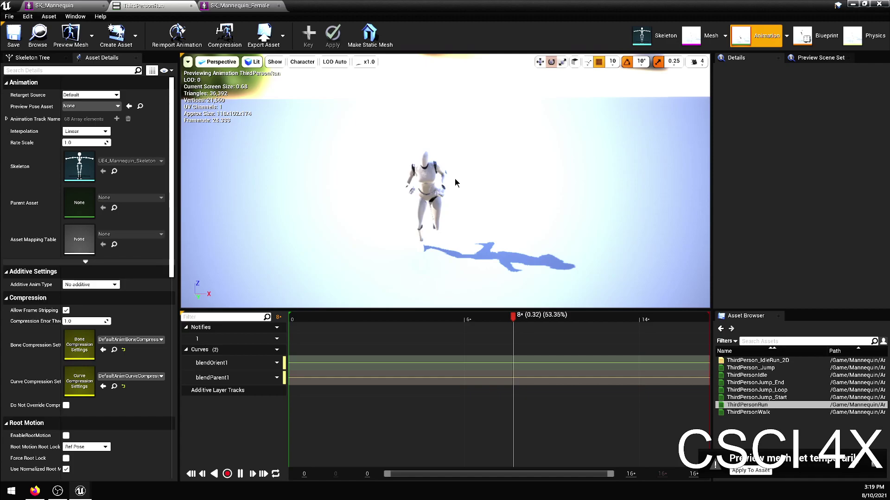
{"action": "left_click", "coordinate": [708, 36]}
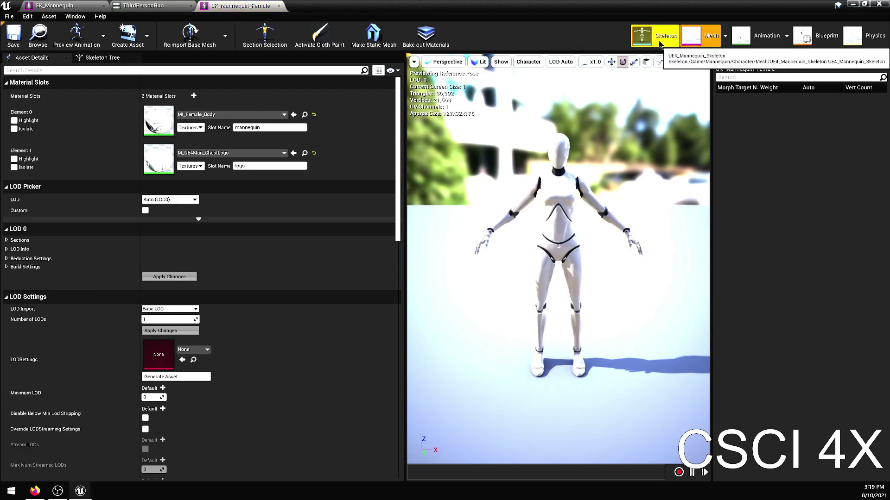
{"action": "left_click", "coordinate": [660, 40]}
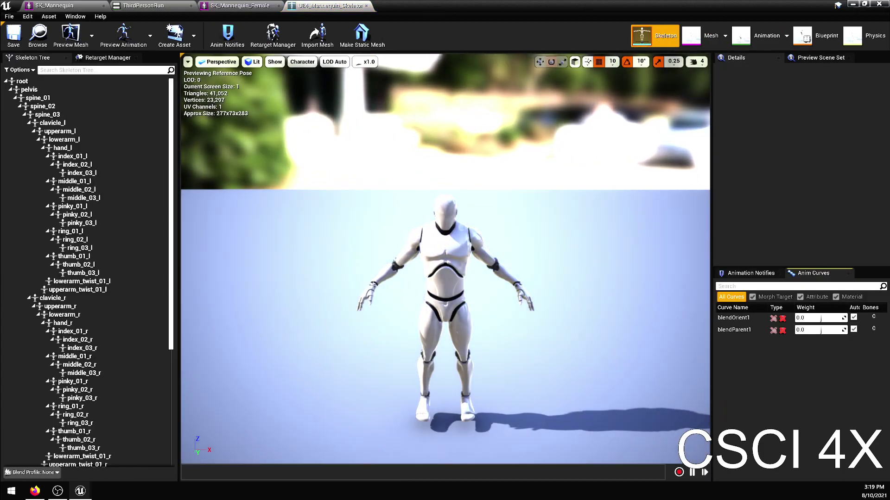
{"action": "left_click", "coordinate": [371, 295]}
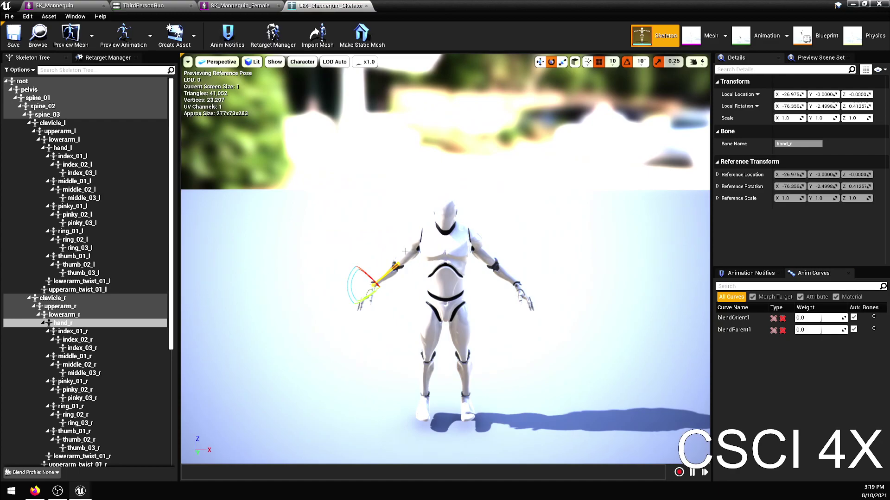
{"action": "left_click", "coordinate": [404, 252]}
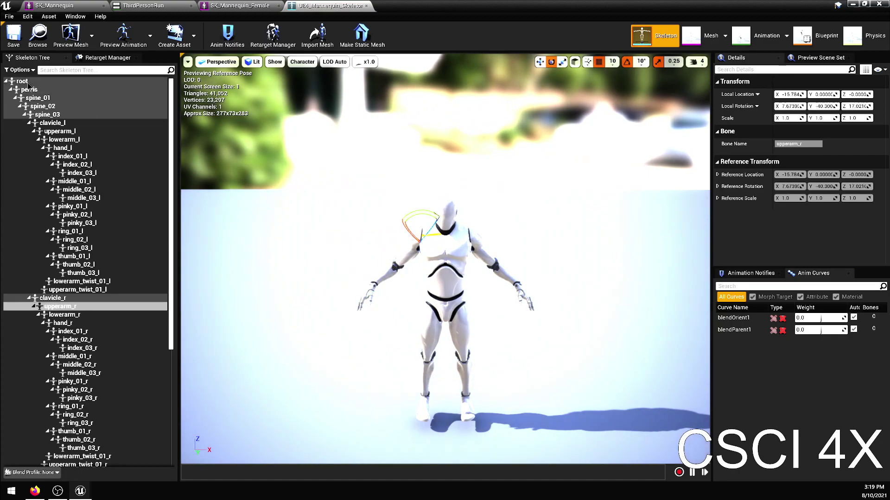
{"action": "scroll", "coordinate": [93, 324], "scroll_direction": "down", "scroll_amount": 4}
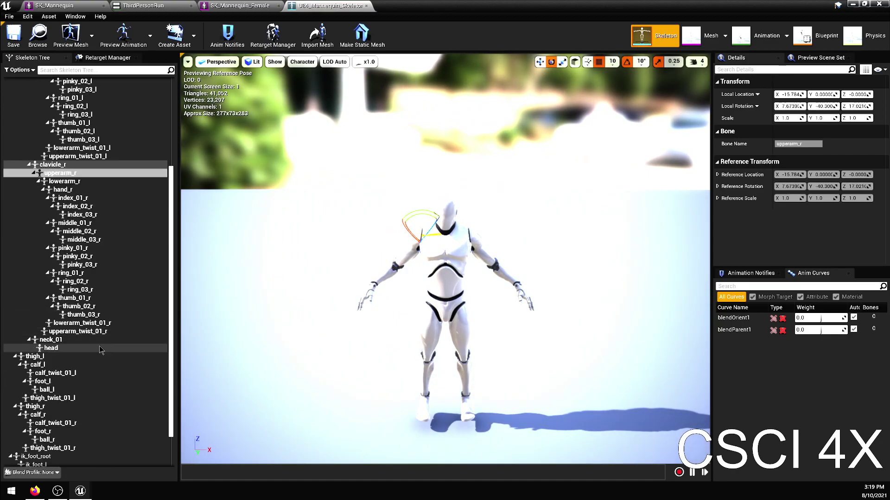
{"action": "scroll", "coordinate": [102, 352], "scroll_direction": "up", "scroll_amount": 5}
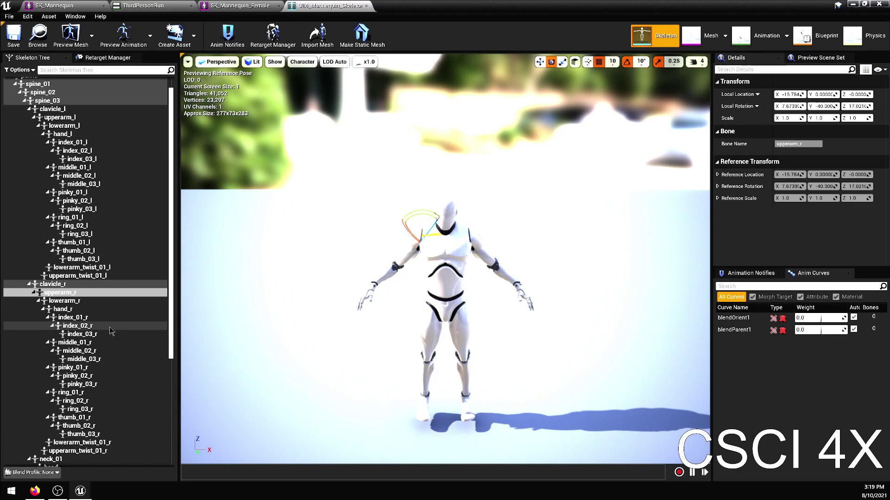
{"action": "left_click", "coordinate": [457, 249]}
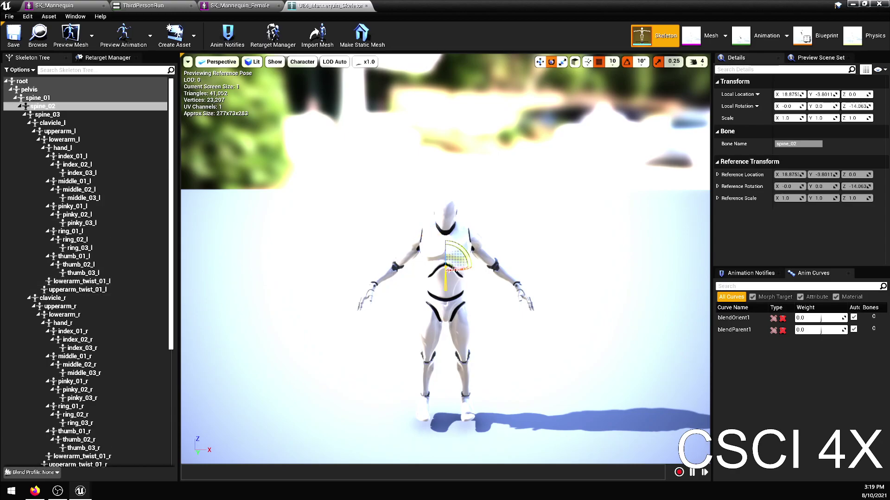
{"action": "left_click_drag", "start_coordinate": [445, 324], "coordinate": [407, 306], "text": "alt"}
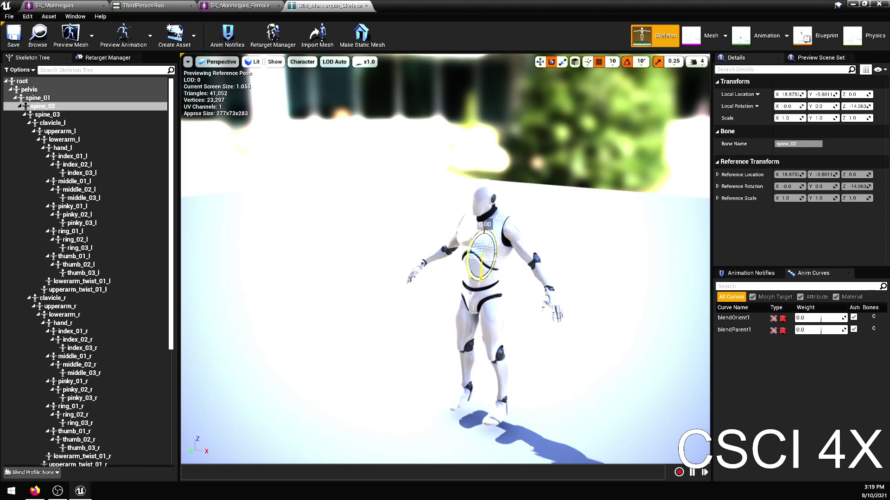
{"action": "left_click_drag", "start_coordinate": [493, 251], "coordinate": [574, 269]}
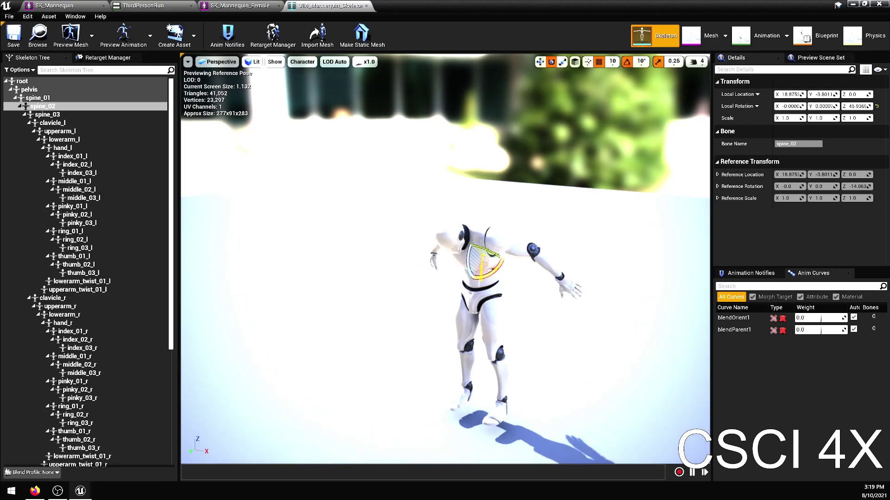
{"action": "key", "text": "ctrl+z"}
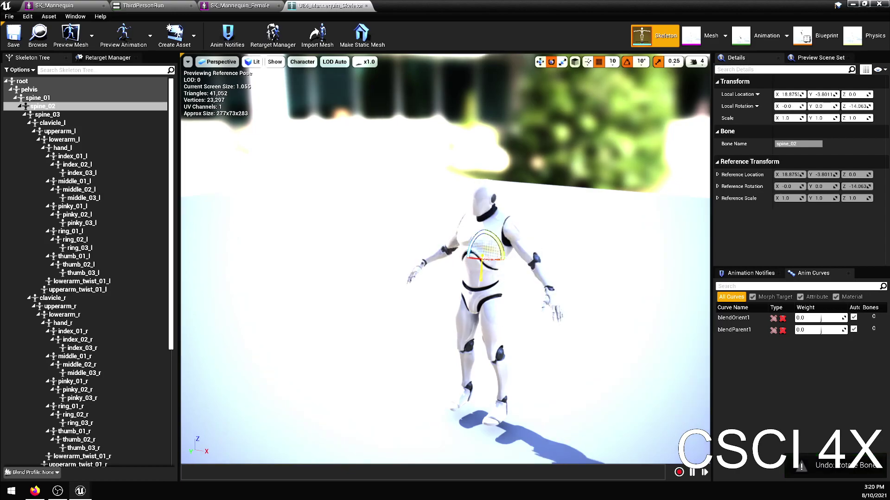
{"action": "key", "text": "ctrl+y"}
{"action": "key", "text": "ctrl+z"}
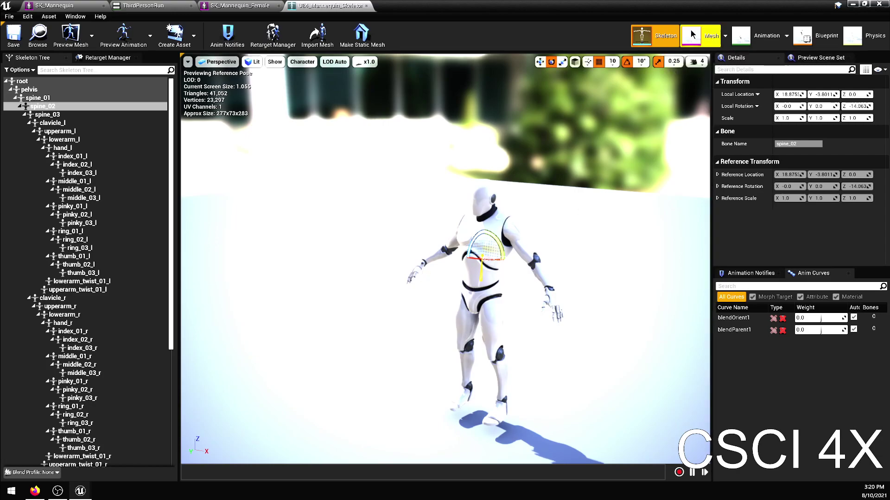
{"action": "left_click", "coordinate": [489, 199]}
{"action": "left_click", "coordinate": [503, 216]}
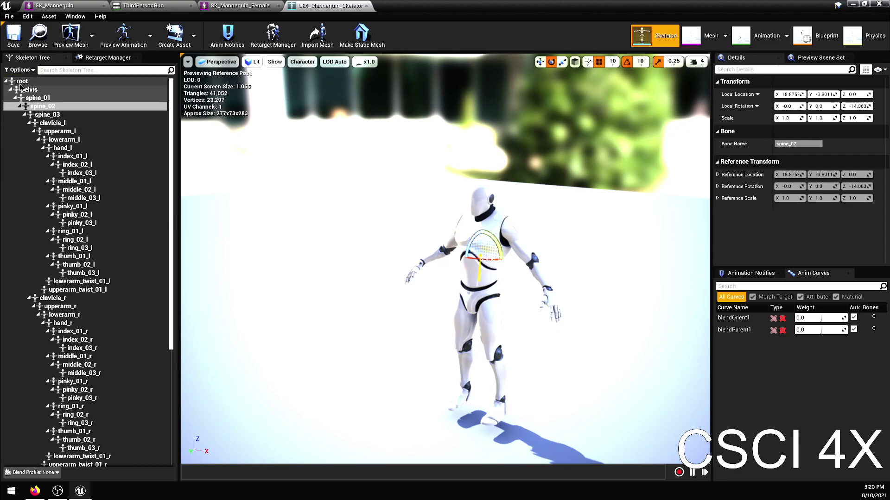
{"action": "left_click", "coordinate": [22, 82]}
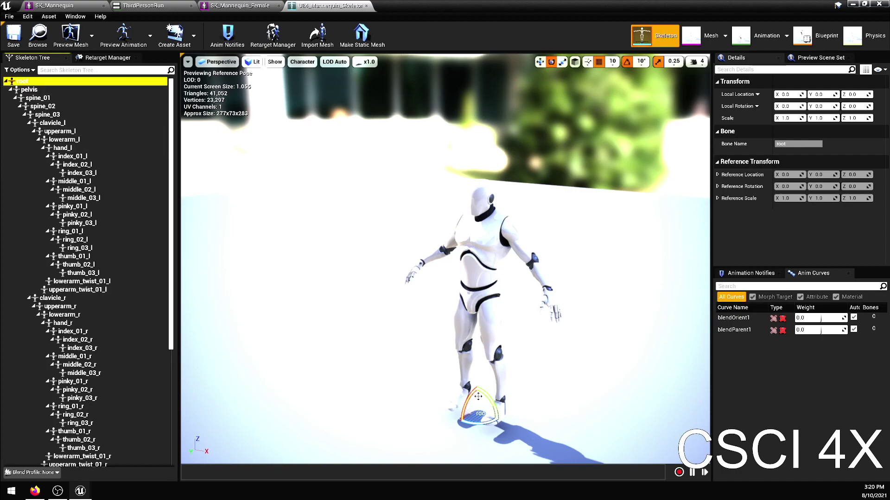
{"action": "left_click", "coordinate": [489, 293]}
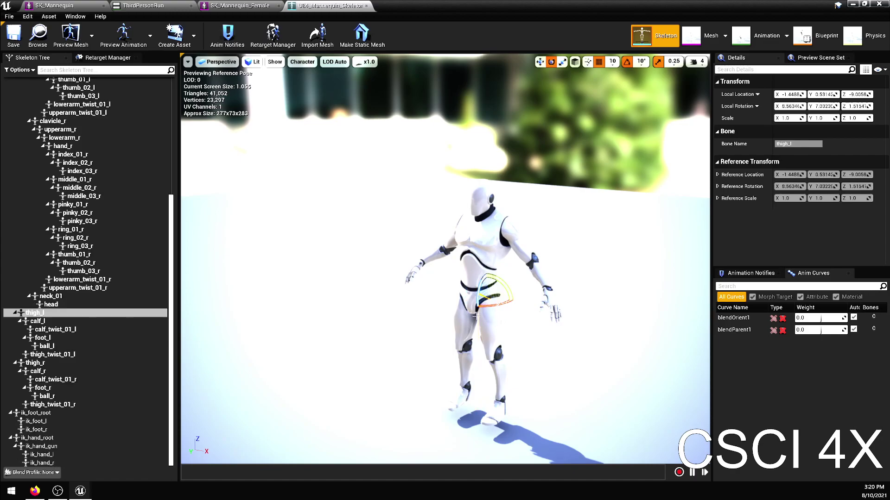
{"action": "left_click", "coordinate": [495, 374]}
{"action": "left_click", "coordinate": [496, 413]}
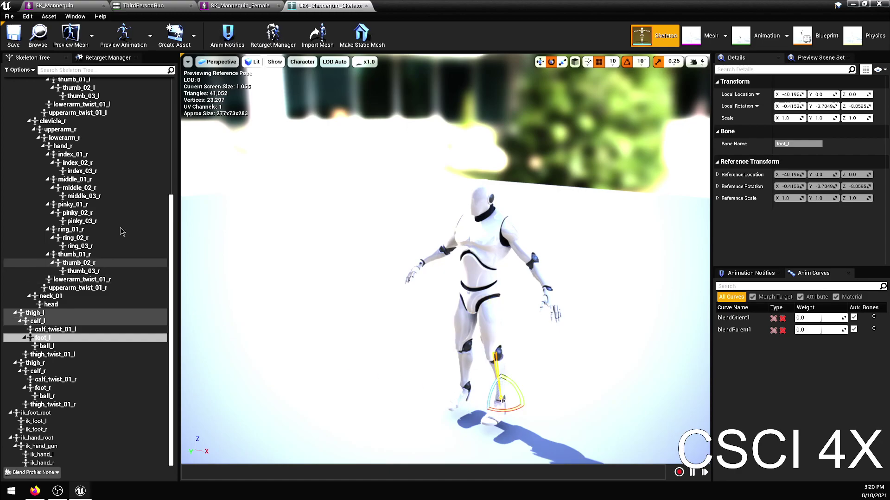
{"action": "scroll", "coordinate": [88, 232], "scroll_direction": "up", "scroll_amount": 8}
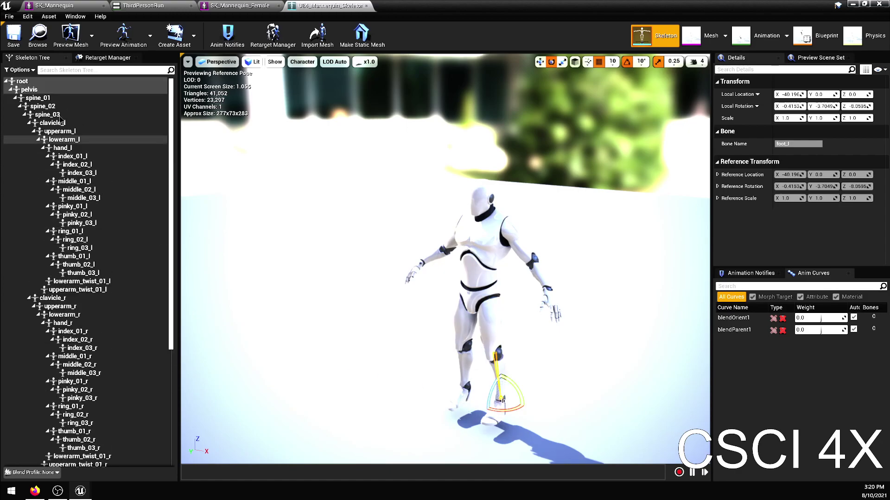
{"action": "left_click", "coordinate": [26, 89]}
{"action": "left_click", "coordinate": [21, 82]}
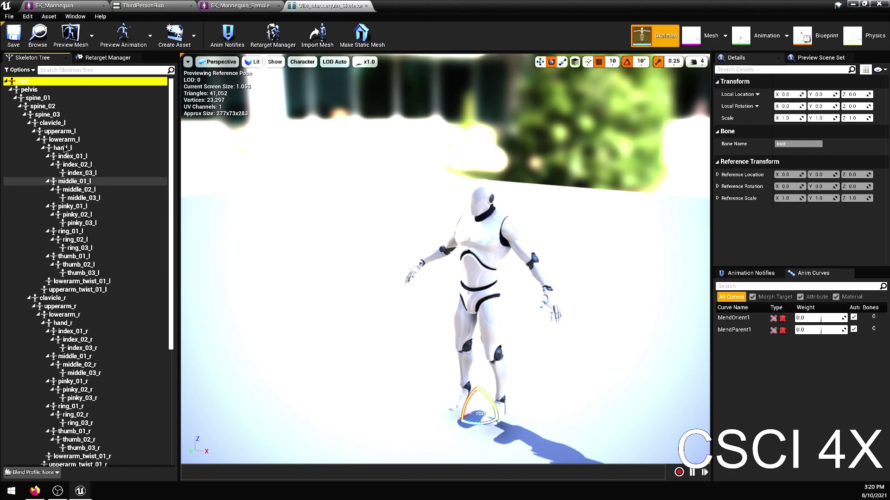
{"action": "left_click", "coordinate": [38, 89]}
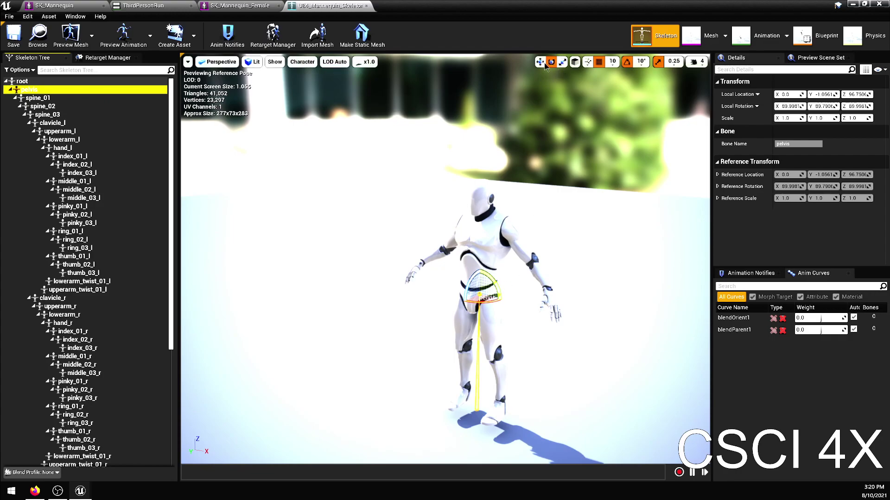
{"action": "key", "text": "w"}
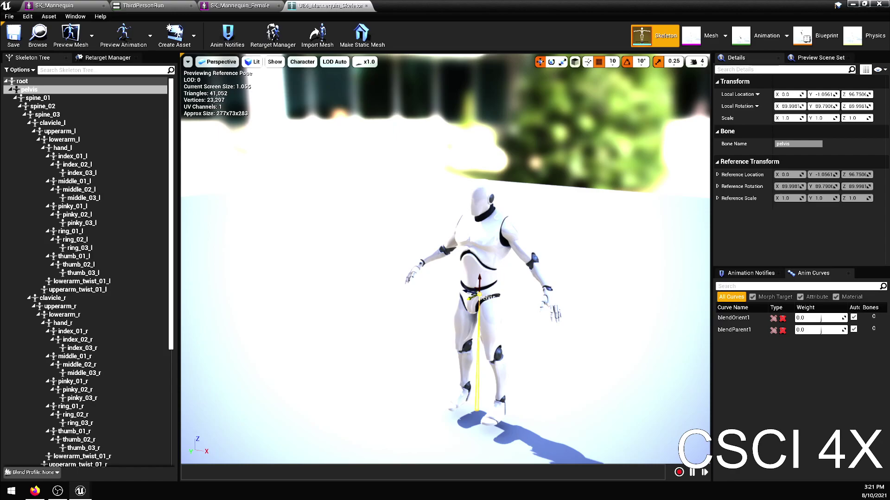
{"action": "left_click_drag", "start_coordinate": [480, 276], "coordinate": [572, 253]}
{"action": "key", "text": "ctrl+z"}
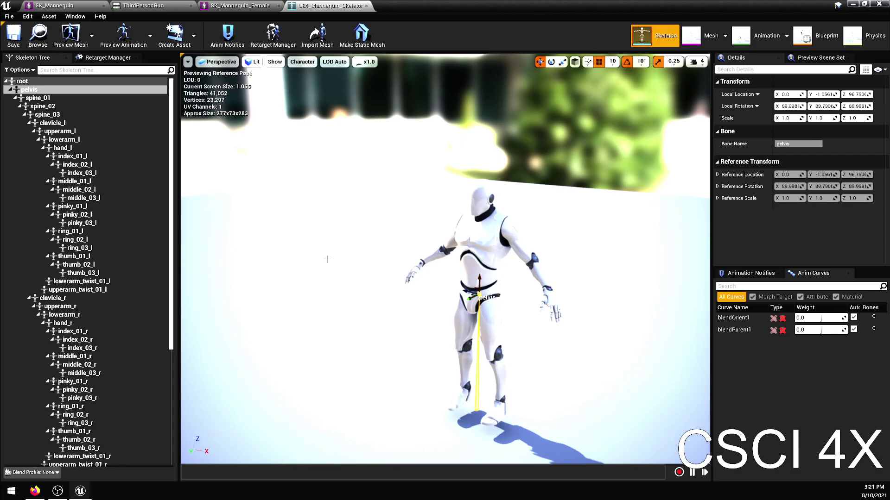
{"action": "left_click", "coordinate": [32, 99]}
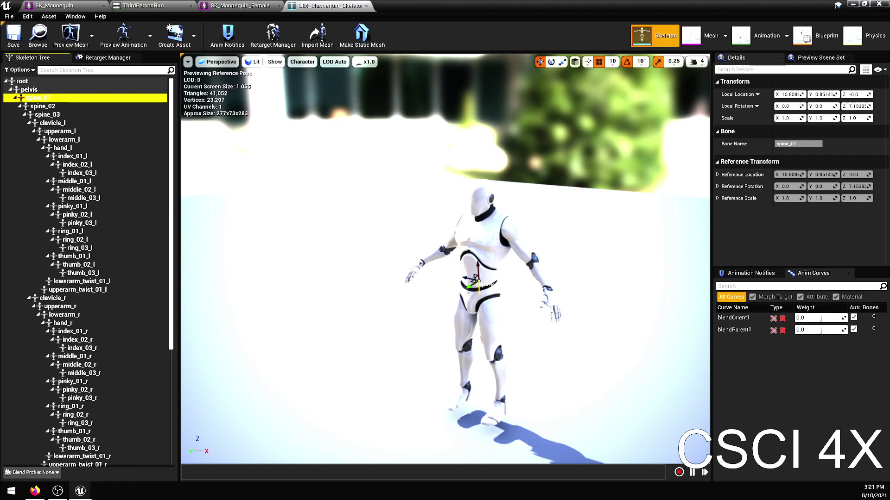
{"action": "left_click_drag", "start_coordinate": [477, 271], "coordinate": [569, 239]}
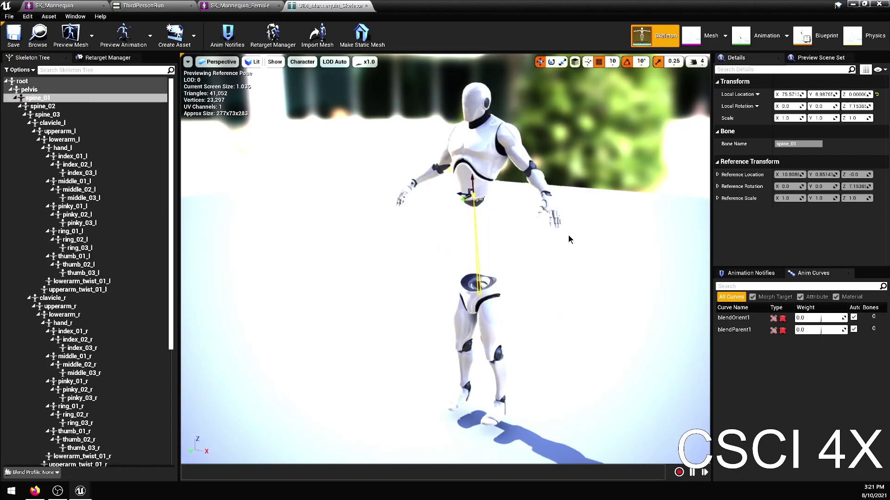
{"action": "key", "text": "ctrl+z"}
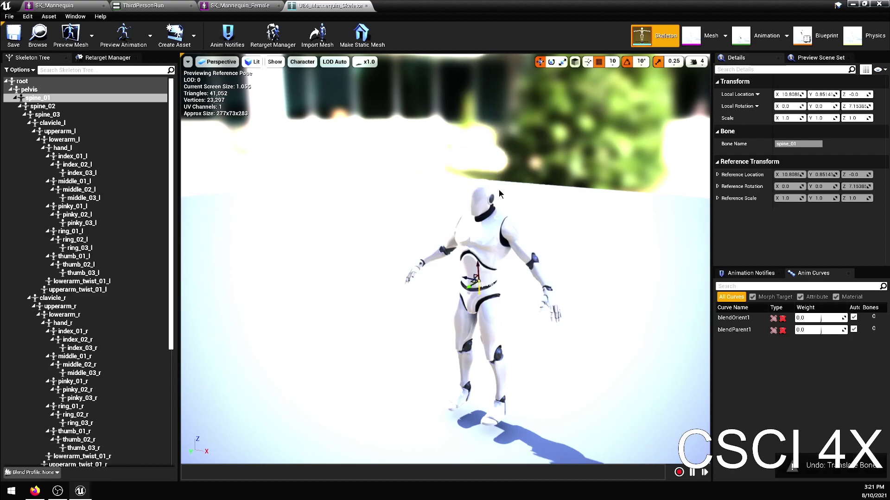
{"action": "left_click", "coordinate": [43, 106]}
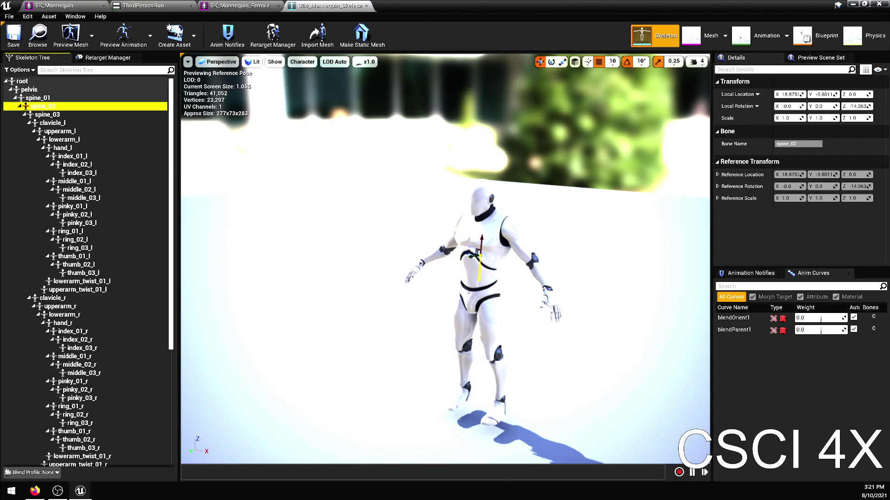
{"action": "left_click_drag", "start_coordinate": [479, 271], "coordinate": [532, 170]}
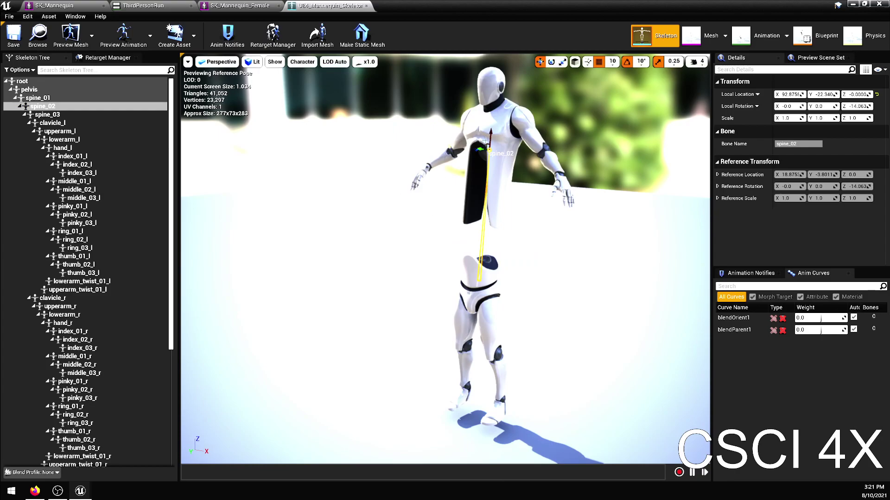
{"action": "key", "text": "ctrl+z"}
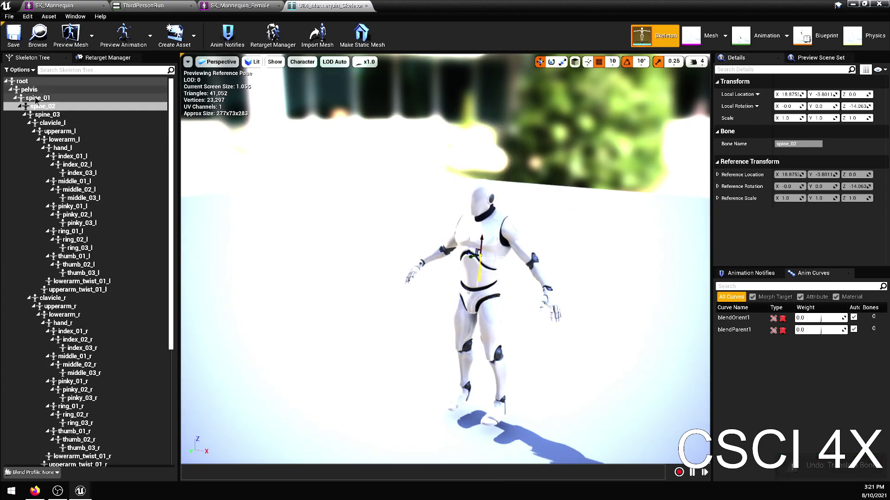
{"action": "left_click", "coordinate": [59, 492]}
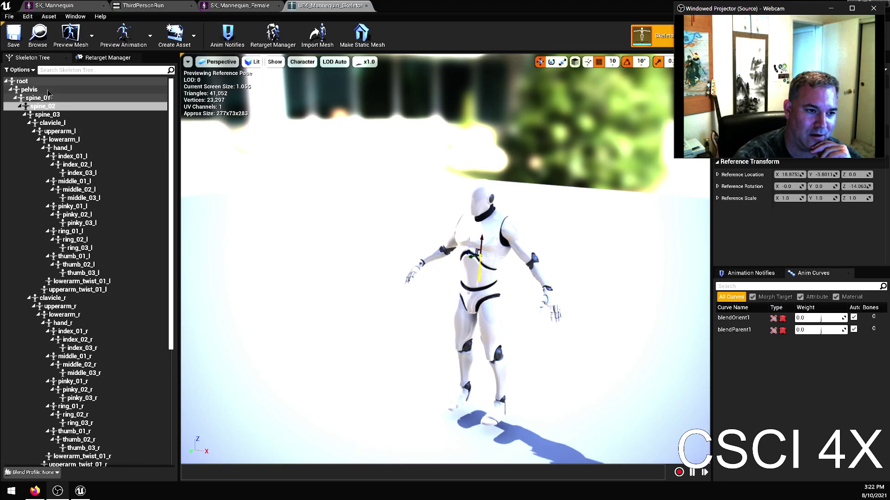
{"action": "left_click", "coordinate": [60, 114]}
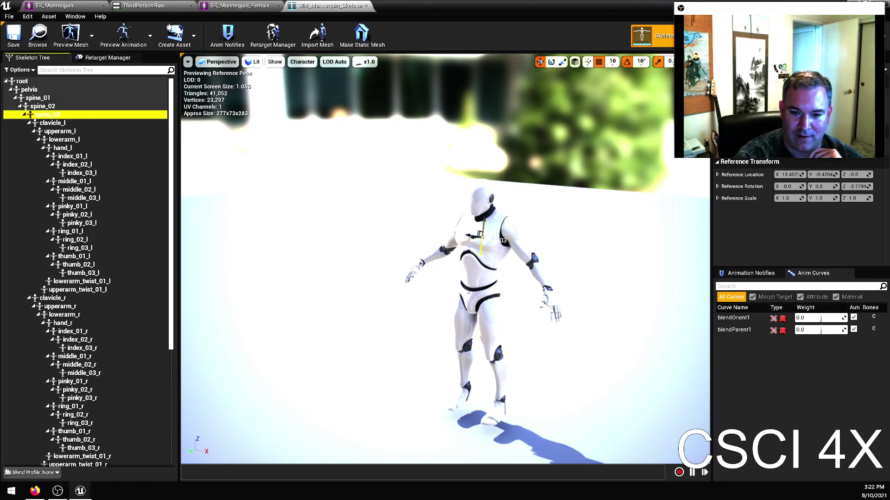
{"action": "left_click_drag", "start_coordinate": [481, 234], "coordinate": [482, 212]}
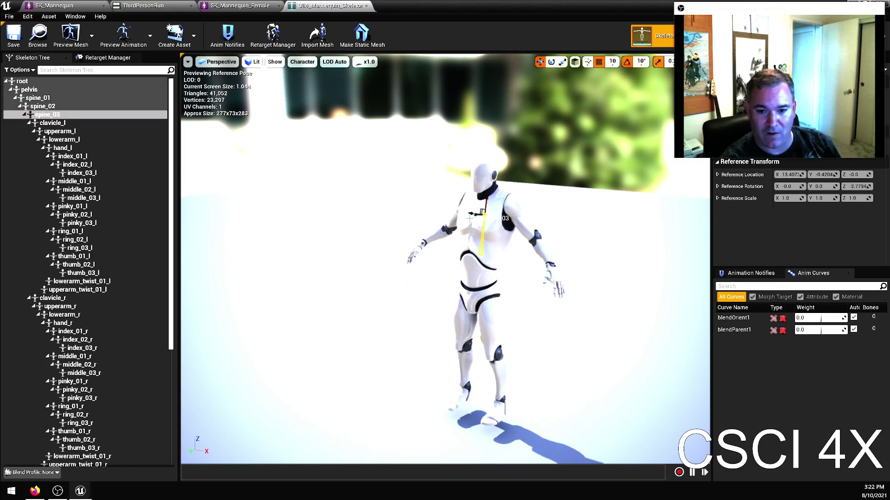
{"action": "key", "text": "ctrl+z"}
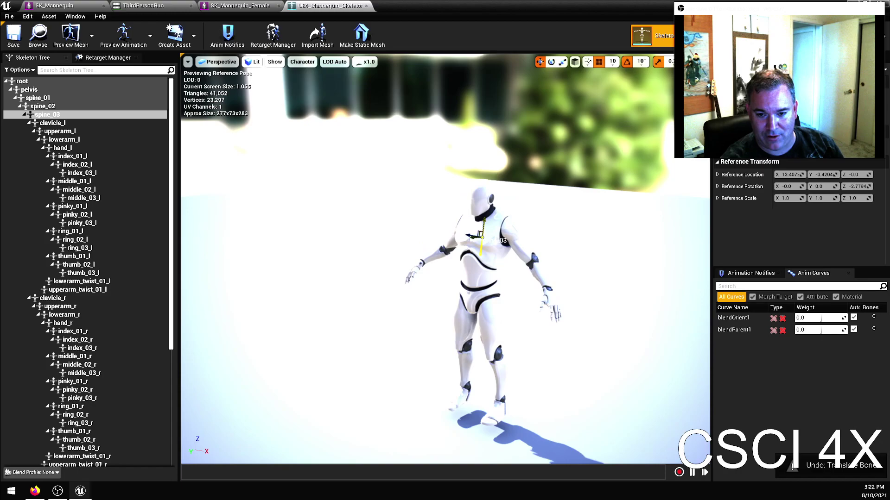
{"action": "key", "text": "e"}
{"action": "left_click_drag", "start_coordinate": [498, 232], "coordinate": [593, 268]}
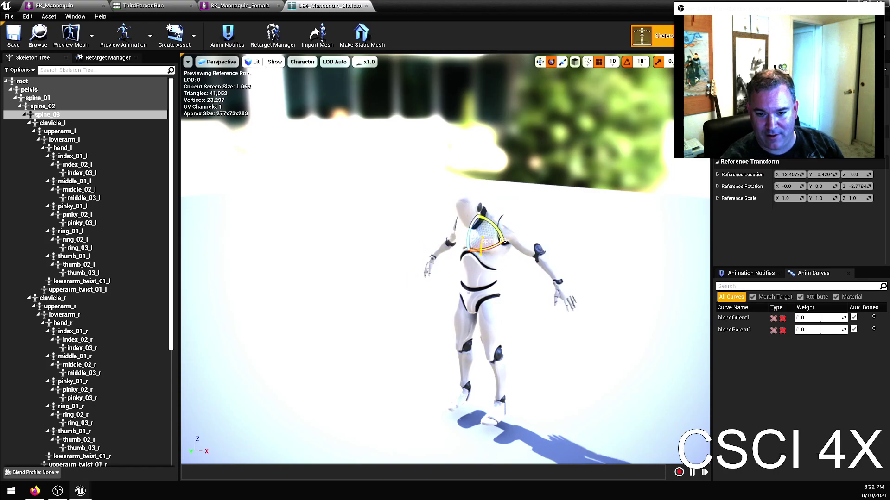
Step: Rotate upperarm_l and upperarm_r so both arms swing forward across the chest
{"action": "left_click_drag", "start_coordinate": [538, 267], "coordinate": [491, 268]}
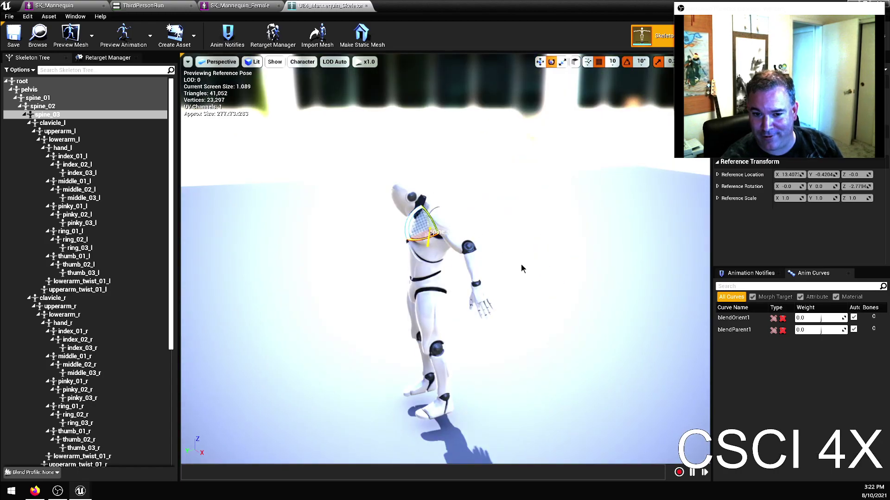
{"action": "left_click", "coordinate": [467, 273]}
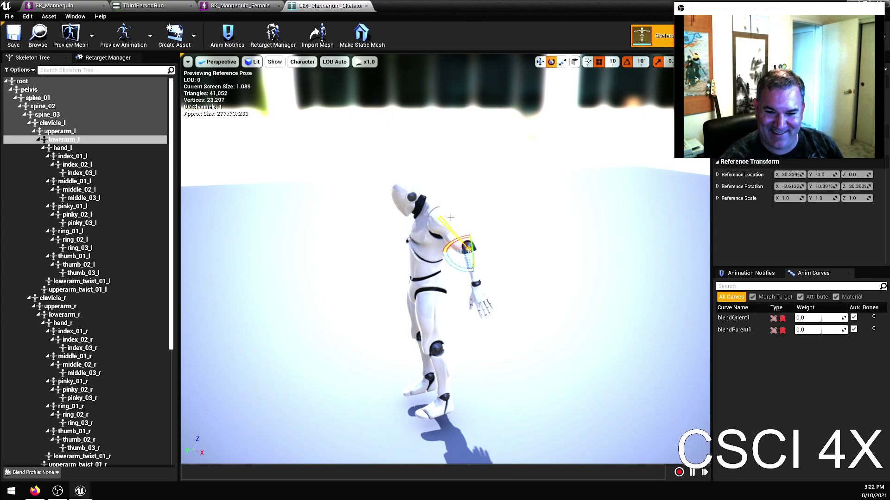
{"action": "left_click", "coordinate": [451, 218]}
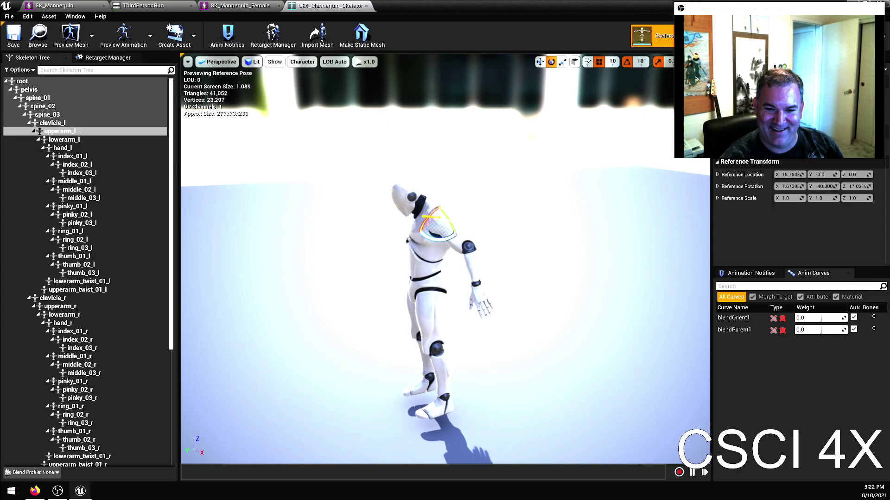
{"action": "left_click_drag", "start_coordinate": [443, 216], "coordinate": [447, 222]}
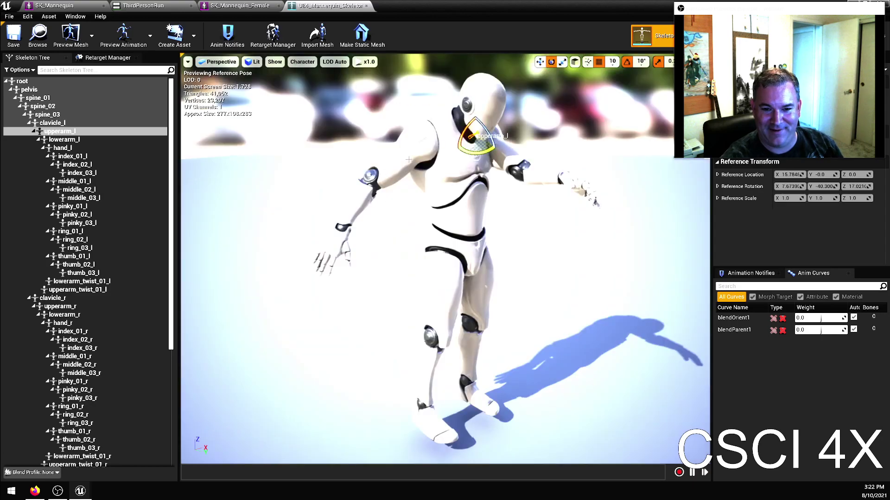
{"action": "left_click", "coordinate": [417, 149]}
{"action": "left_click_drag", "start_coordinate": [430, 142], "coordinate": [431, 148]}
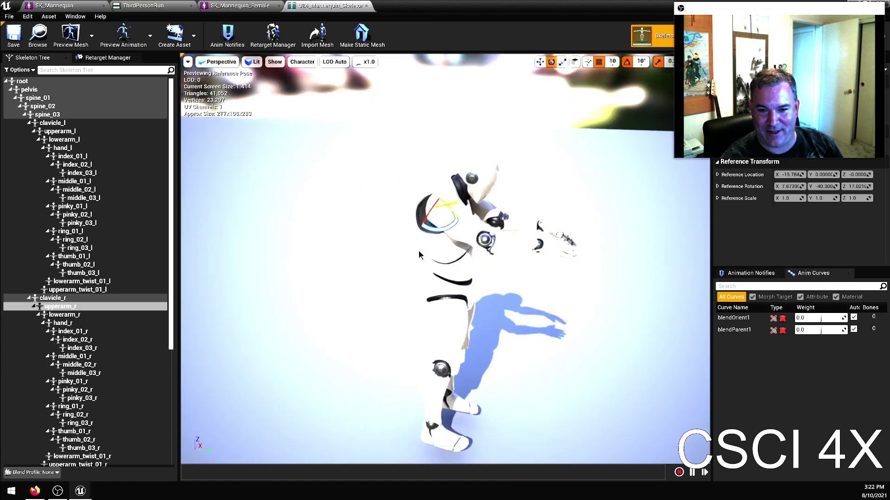
Step: Bend the torso forward at spine_02, tilt the pelvis, and re-pose spine_01
{"action": "left_click", "coordinate": [456, 222]}
{"action": "left_click_drag", "start_coordinate": [457, 221], "coordinate": [463, 241]}
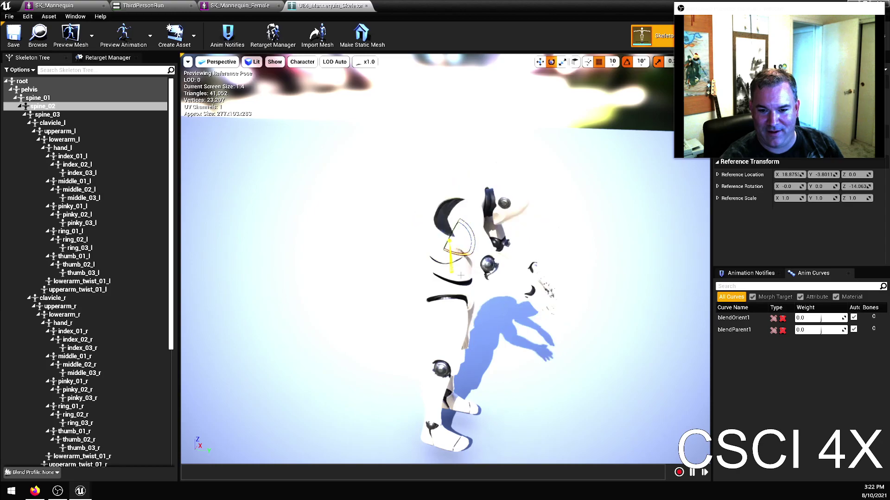
{"action": "left_click", "coordinate": [470, 265]}
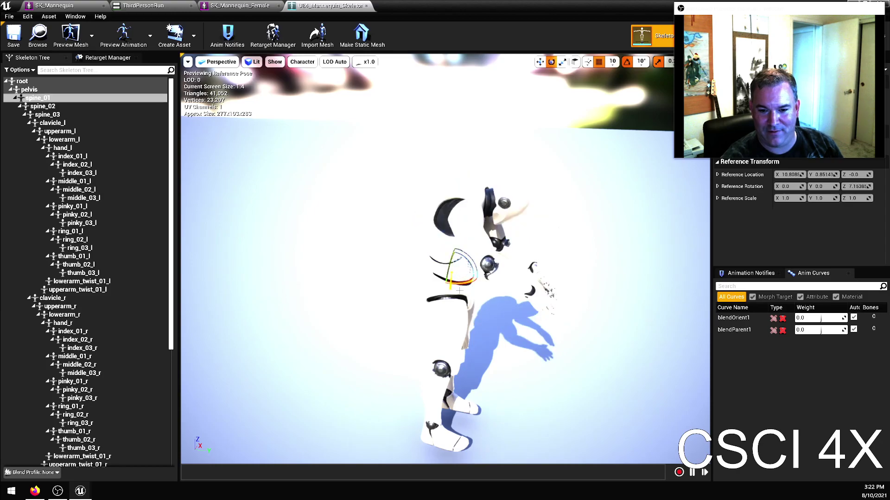
{"action": "left_click", "coordinate": [468, 277]}
{"action": "left_click_drag", "start_coordinate": [469, 278], "coordinate": [433, 267]}
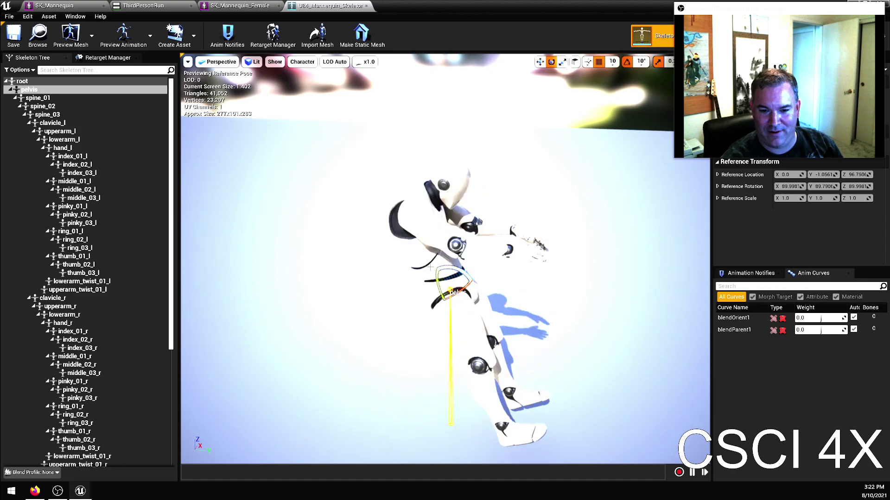
{"action": "left_click", "coordinate": [434, 267]}
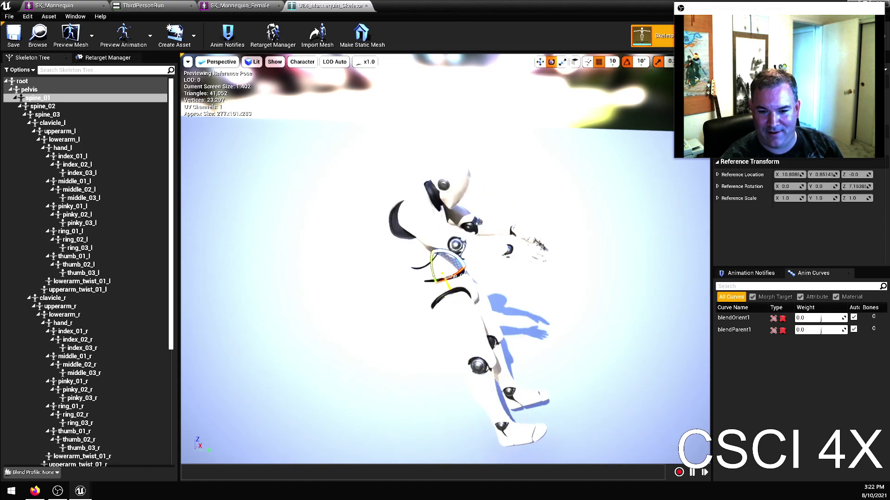
{"action": "left_click_drag", "start_coordinate": [436, 267], "coordinate": [428, 241]}
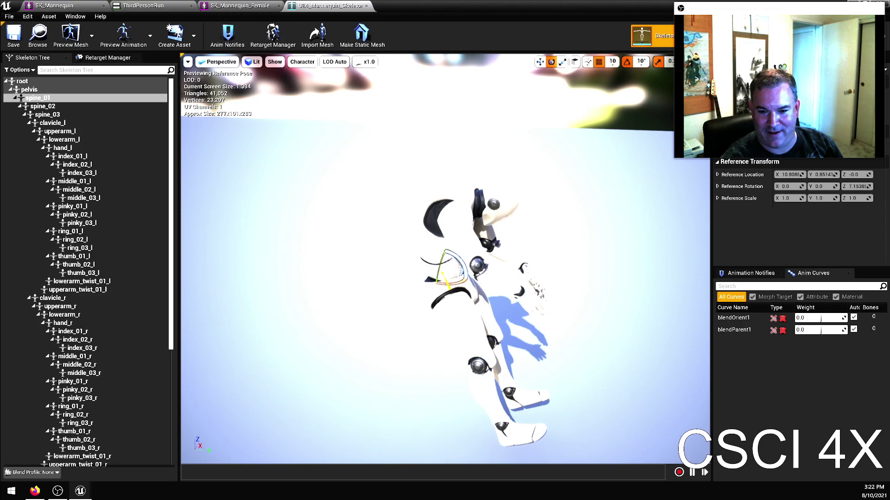
Step: Readjust upperarm_r and upperarm_l so both arms reach out in front
{"action": "left_click", "coordinate": [430, 207]}
{"action": "left_click_drag", "start_coordinate": [429, 206], "coordinate": [442, 218]}
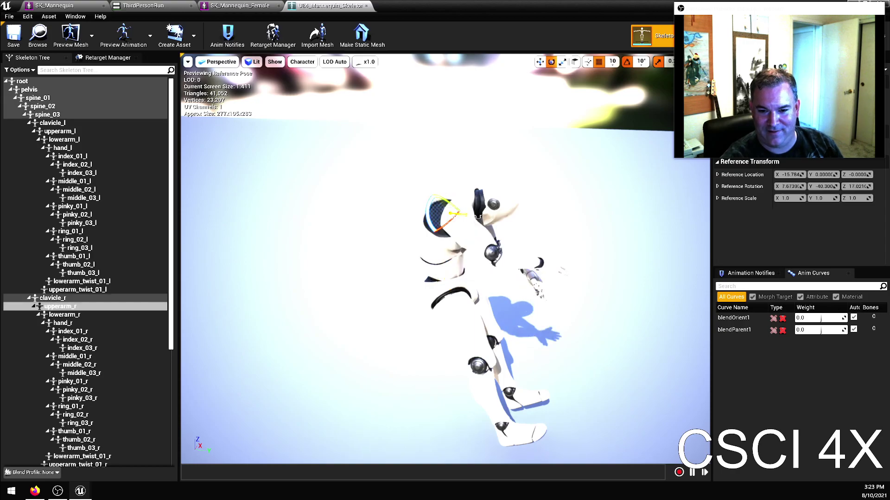
{"action": "key", "text": "f"}
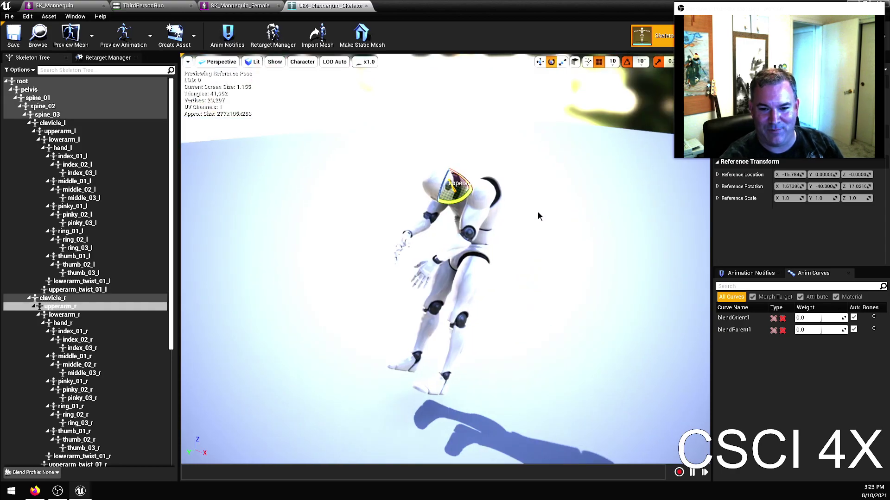
{"action": "left_click", "coordinate": [474, 215]}
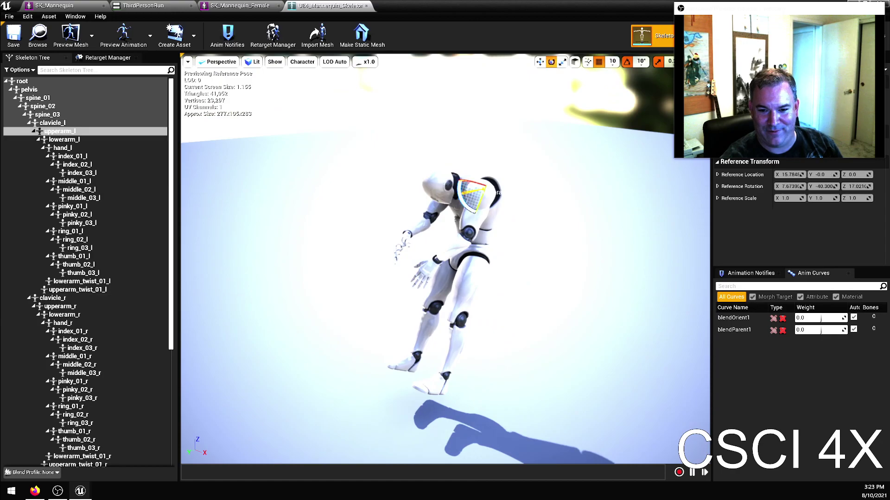
{"action": "left_click_drag", "start_coordinate": [472, 191], "coordinate": [470, 204]}
{"action": "right_click_drag", "start_coordinate": [470, 204], "coordinate": [396, 233]}
{"action": "left_click", "coordinate": [393, 240]}
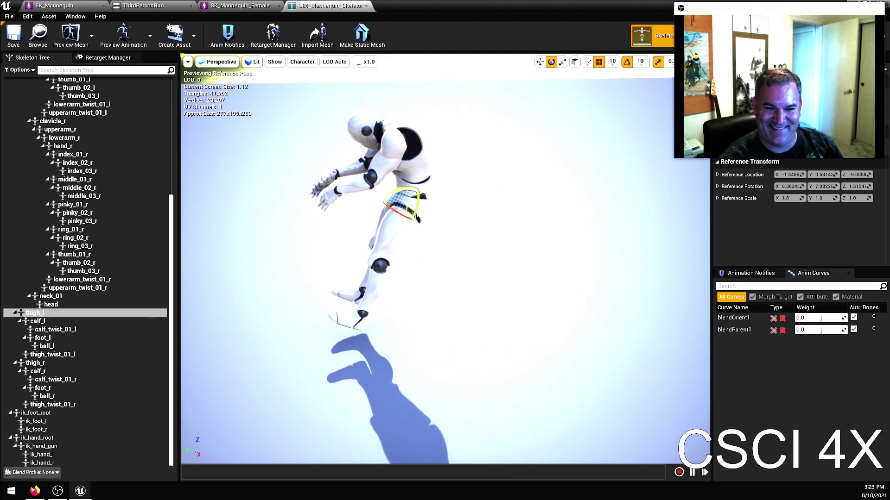
Step: Rotate thigh_l, calf_l, thigh_r and calf_r to bend both legs into a crouch
{"action": "left_click_drag", "start_coordinate": [415, 215], "coordinate": [371, 208]}
{"action": "left_click", "coordinate": [365, 207]}
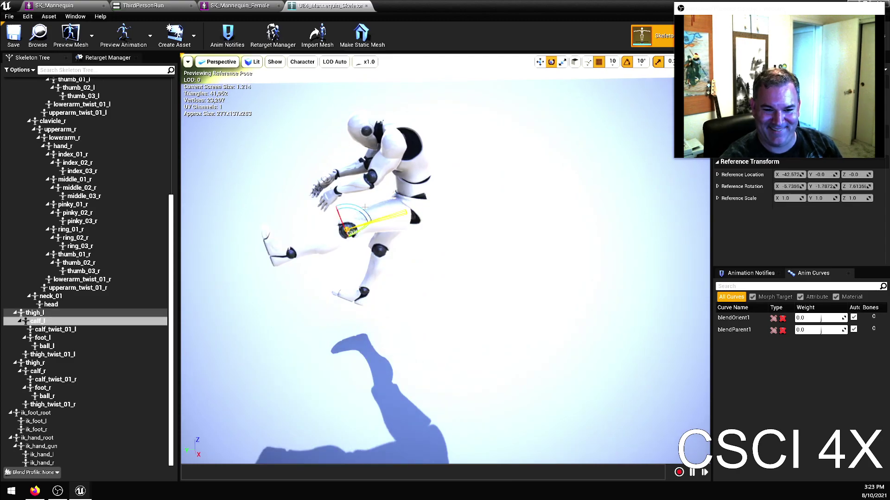
{"action": "left_click_drag", "start_coordinate": [360, 208], "coordinate": [292, 253]}
{"action": "left_click", "coordinate": [307, 230]}
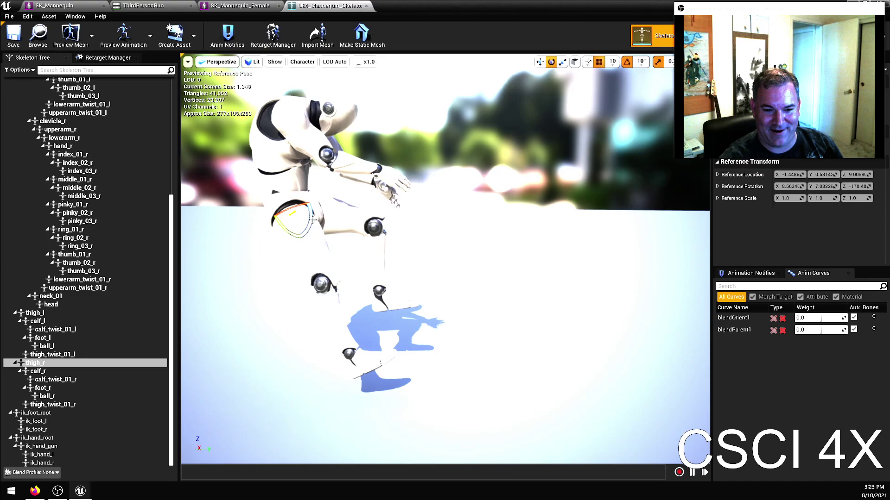
{"action": "left_click_drag", "start_coordinate": [291, 213], "coordinate": [324, 238]}
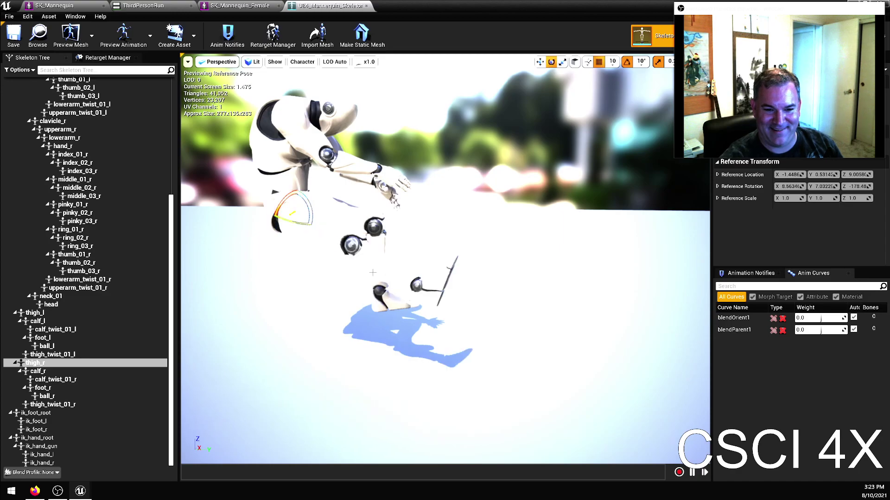
{"action": "left_click", "coordinate": [348, 246]}
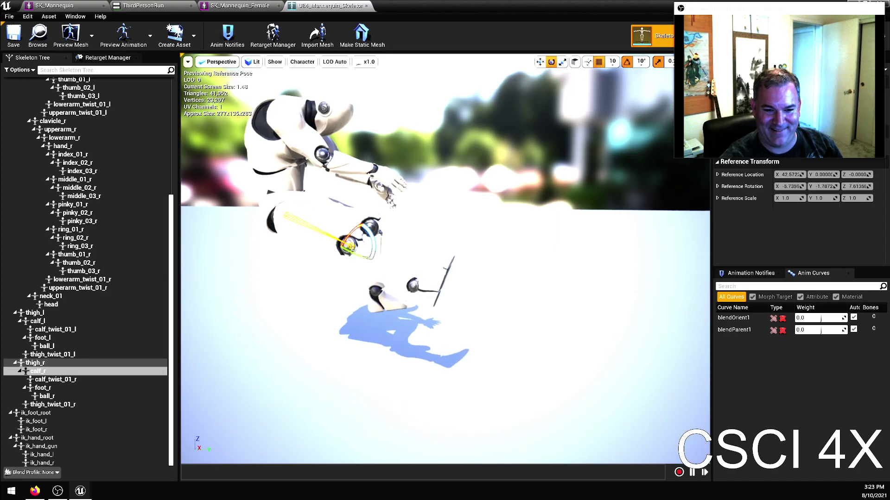
{"action": "left_click_drag", "start_coordinate": [371, 230], "coordinate": [361, 250]}
{"action": "left_click_drag", "start_coordinate": [496, 158], "coordinate": [519, 166]}
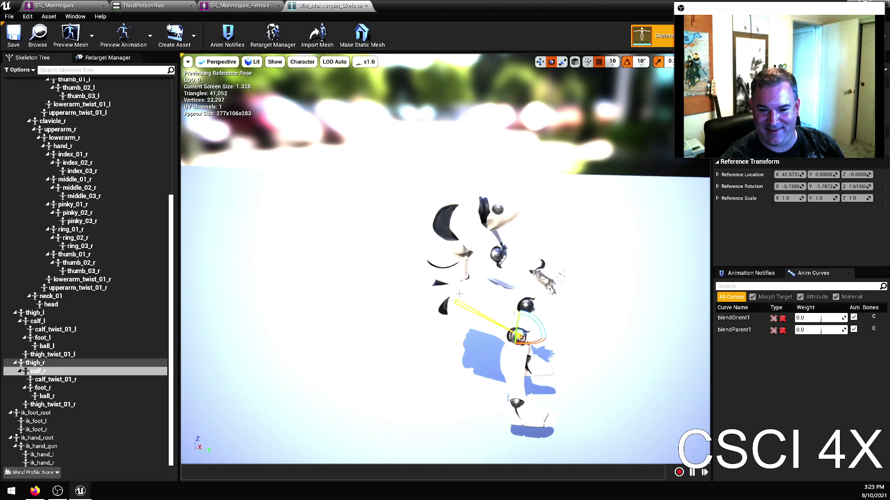
{"action": "left_click", "coordinate": [594, 246]}
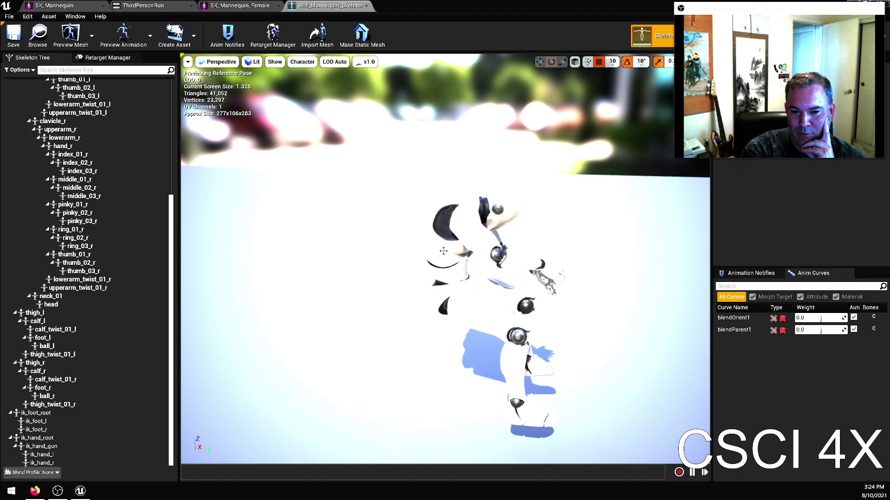
Step: Select spine_02 on the model and rotate it to swing one arm overhead
{"action": "left_click", "coordinate": [470, 247]}
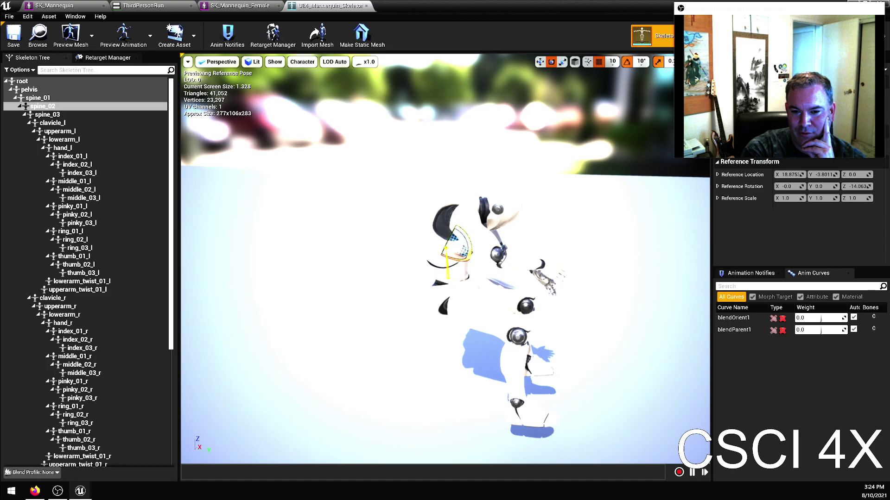
{"action": "left_click_drag", "start_coordinate": [465, 254], "coordinate": [457, 261]}
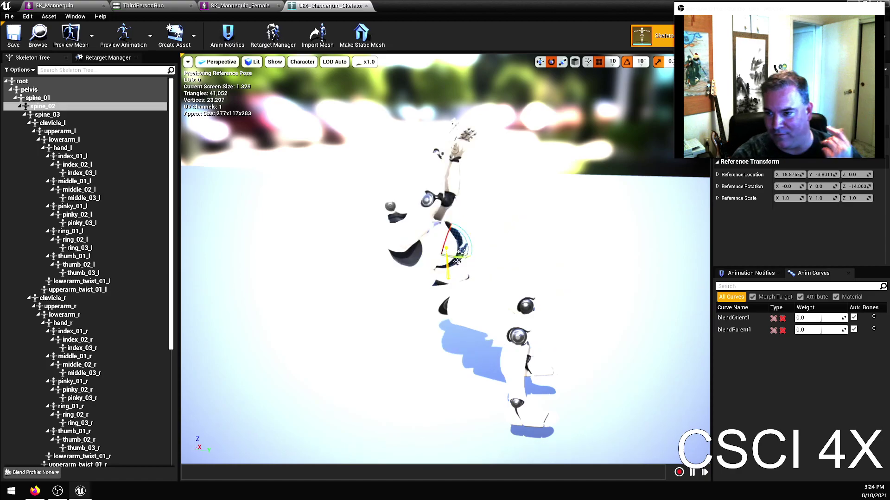
Step: Undo the upper-body rotation and enable Bone Names under Character > Bones in the preview
{"action": "key", "text": "ctrl+z"}
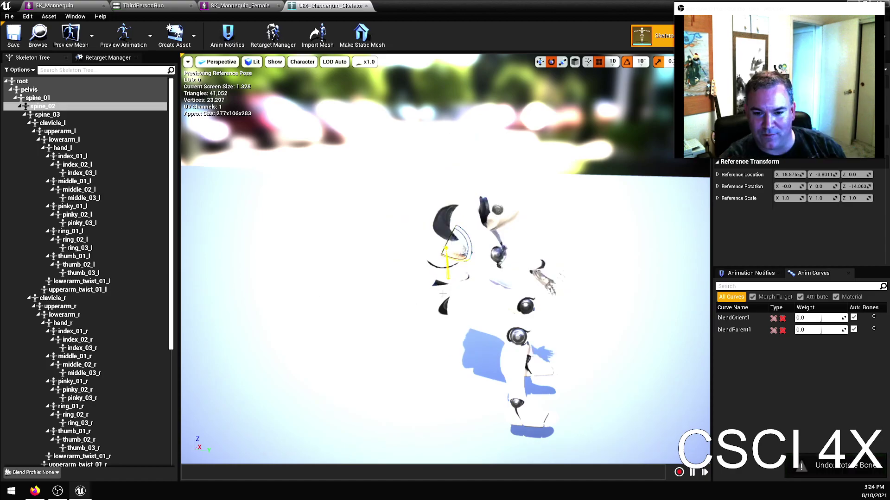
{"action": "left_click", "coordinate": [277, 62]}
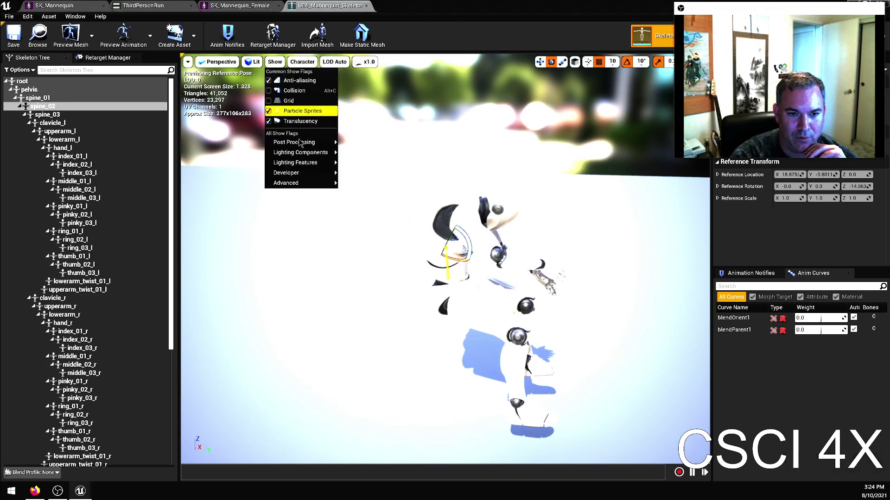
{"action": "left_click", "coordinate": [232, 62]}
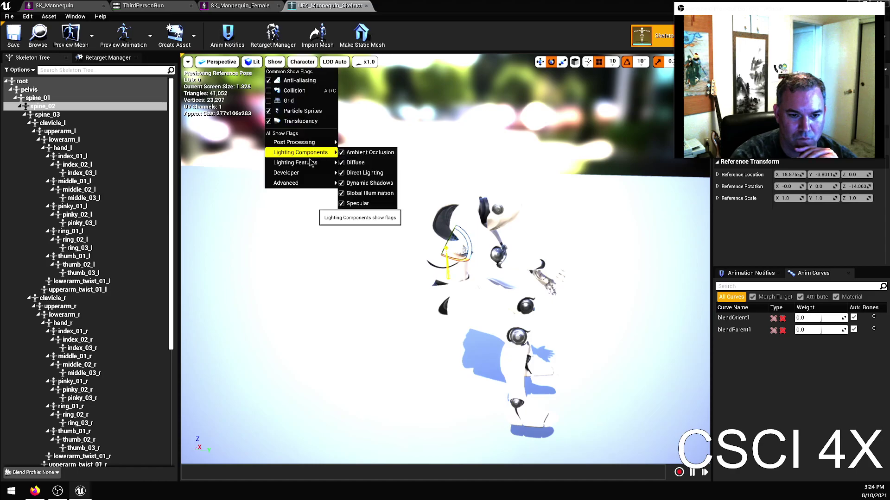
{"action": "mouse_move", "coordinate": [309, 139]}
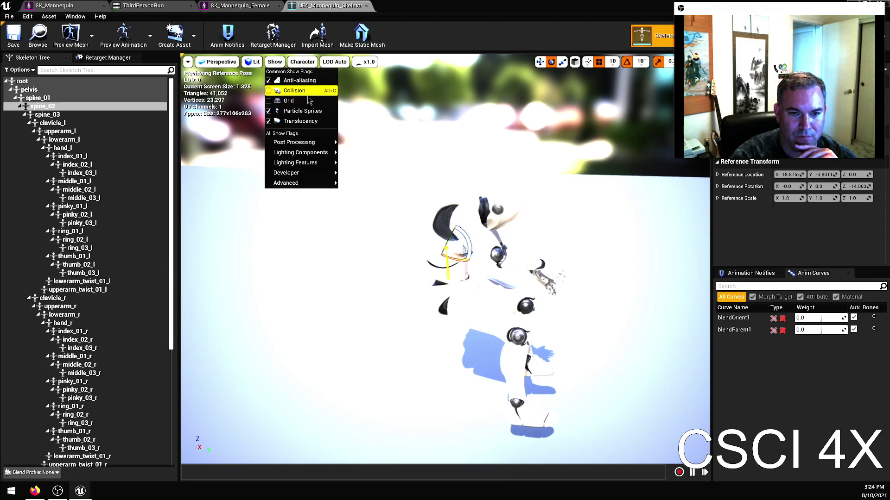
{"action": "left_click", "coordinate": [303, 61]}
{"action": "mouse_move", "coordinate": [315, 101]}
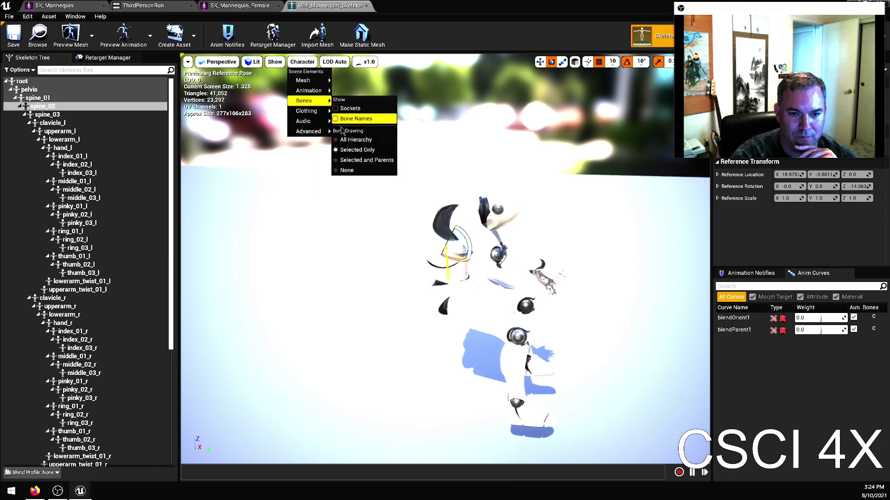
{"action": "left_click", "coordinate": [356, 119]}
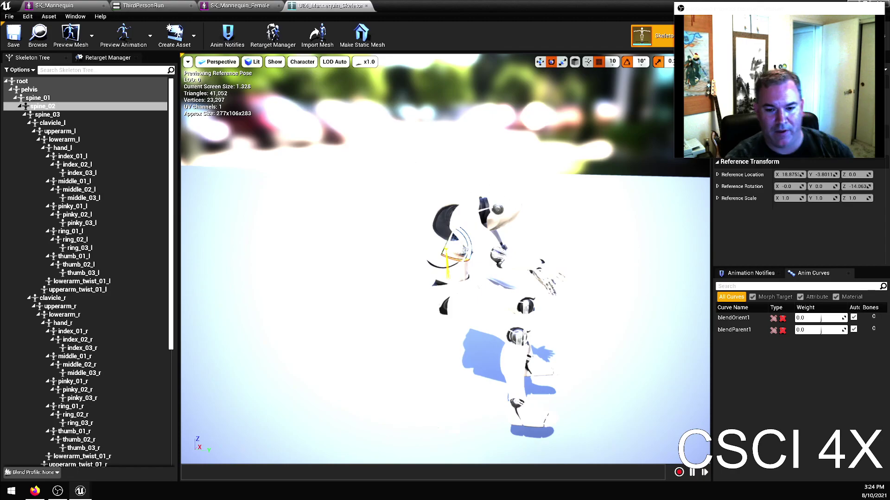
Step: Frame the mannequin, undo the last two bone rotations including the spine_02 bend, and zoom in
{"action": "key", "text": "f"}
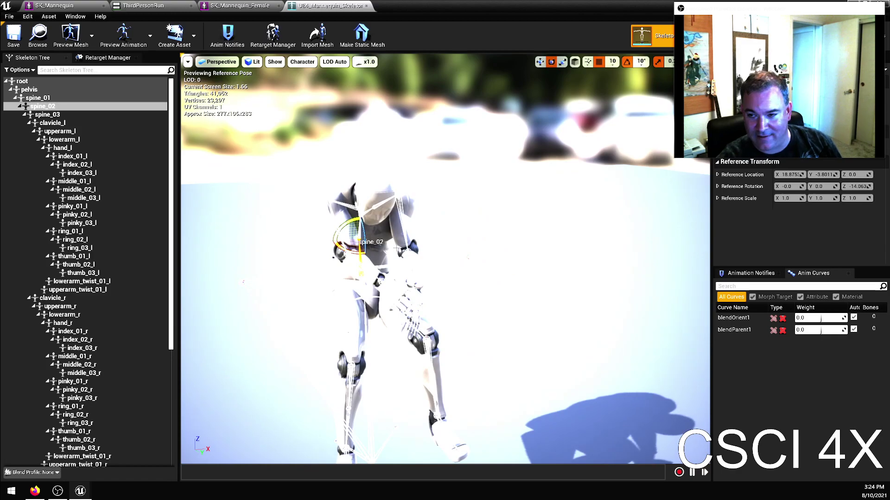
{"action": "key", "text": "ctrl+z"}
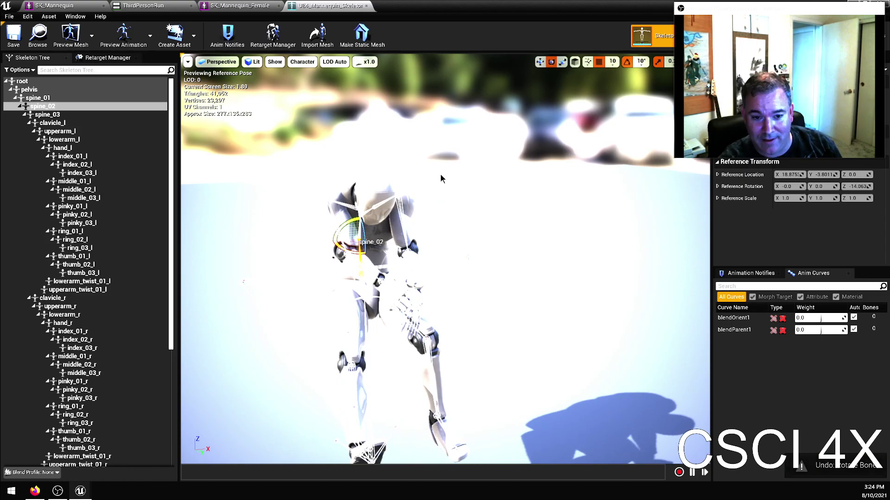
{"action": "key", "text": "ctrl+z"}
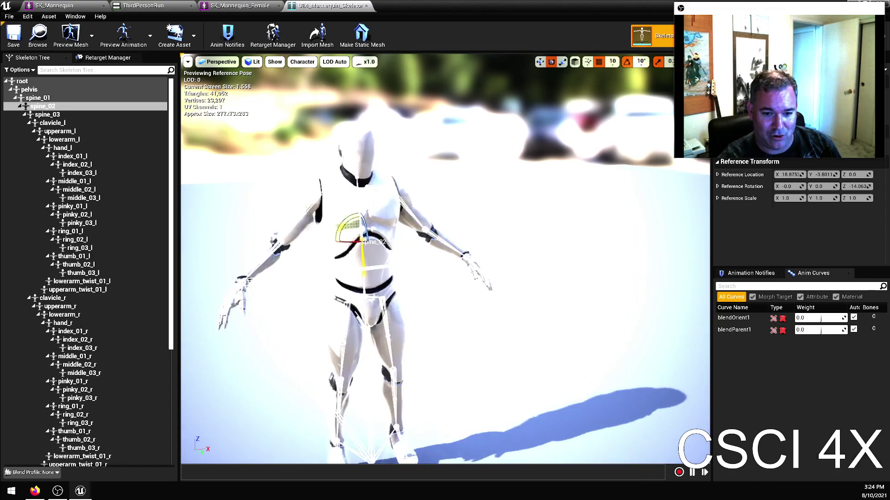
{"action": "scroll", "coordinate": [348, 232], "scroll_direction": "up", "scroll_amount": 3}
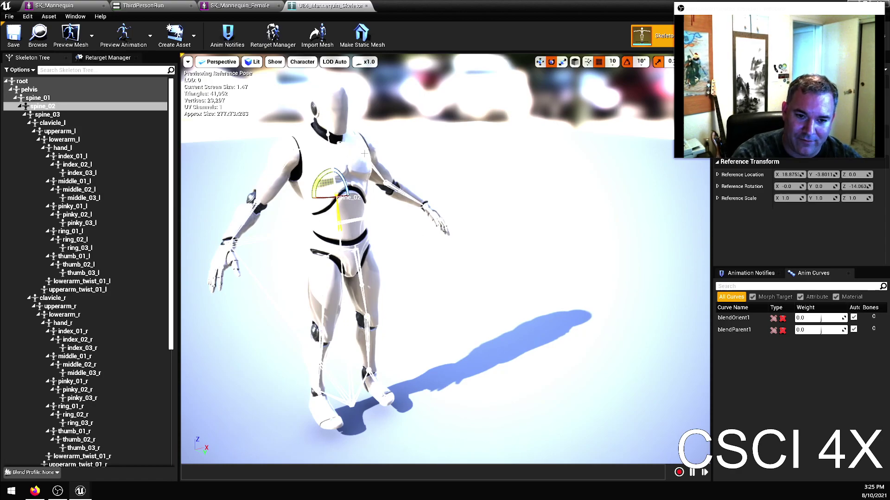
{"action": "left_click", "coordinate": [369, 183]}
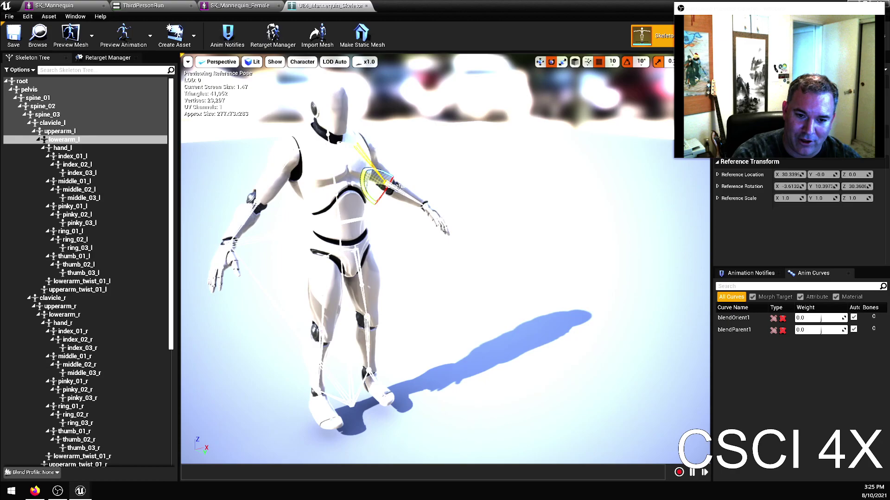
{"action": "left_click_drag", "start_coordinate": [376, 184], "coordinate": [366, 204]}
{"action": "key", "text": "Escape"}
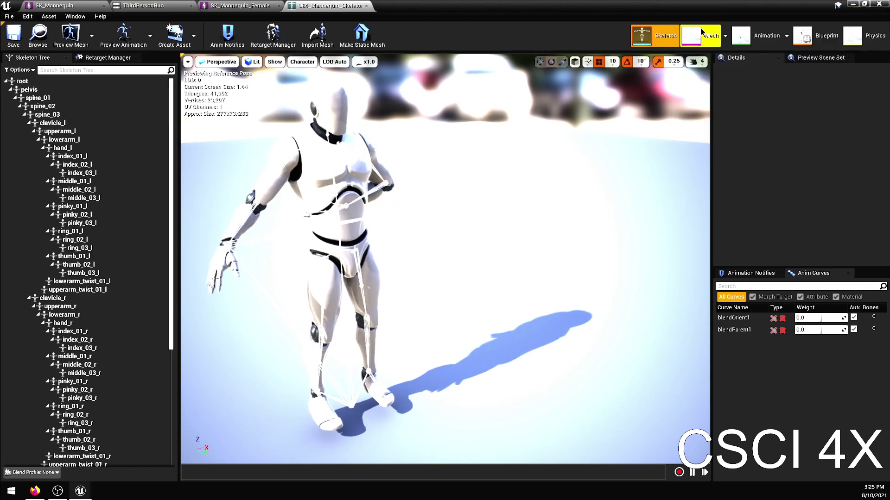
{"action": "left_click", "coordinate": [702, 32]}
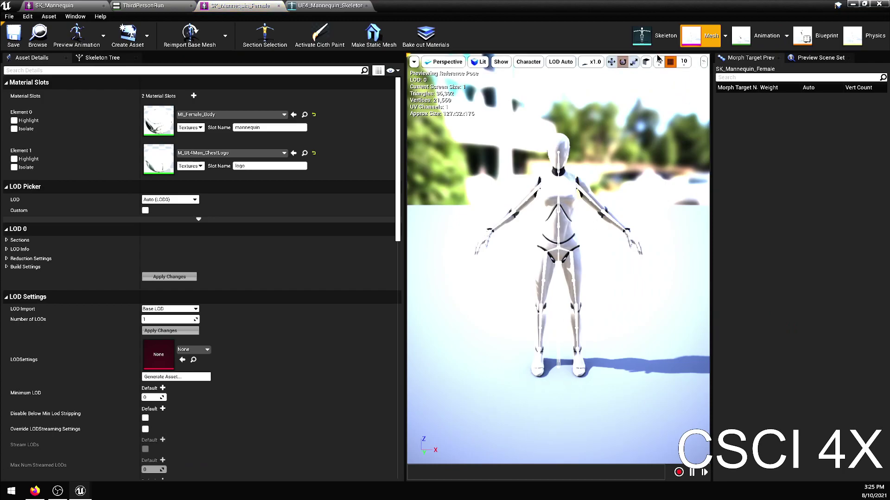
{"action": "left_click", "coordinate": [667, 39]}
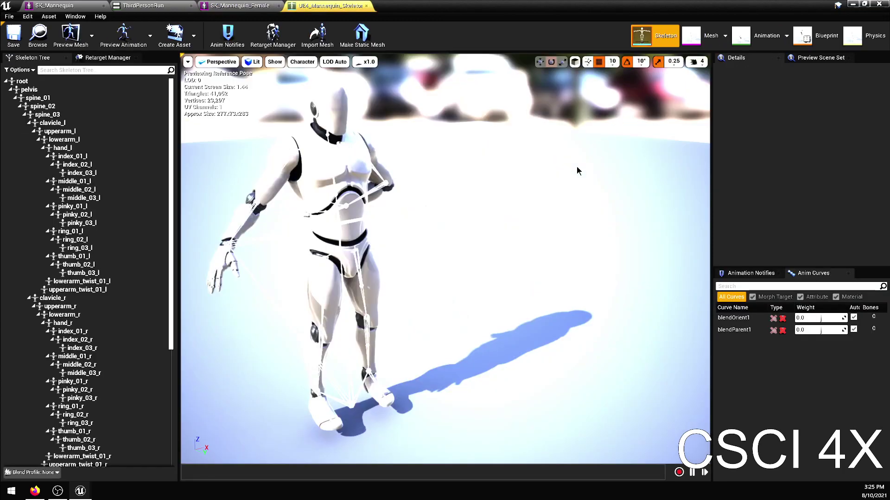
{"action": "key", "text": "ctrl+z"}
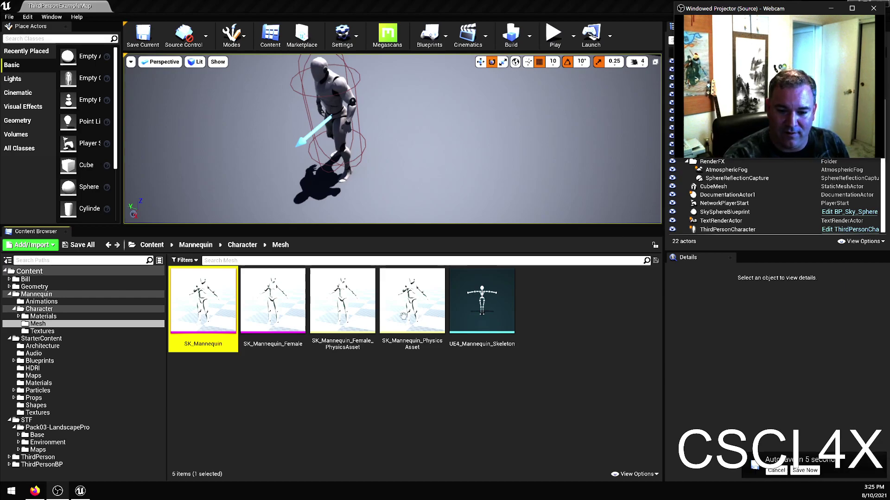
Step: Open SK_Mannequin_PhysicsAsset and select the pelvis body to view its physics settings
{"action": "left_click", "coordinate": [831, 8]}
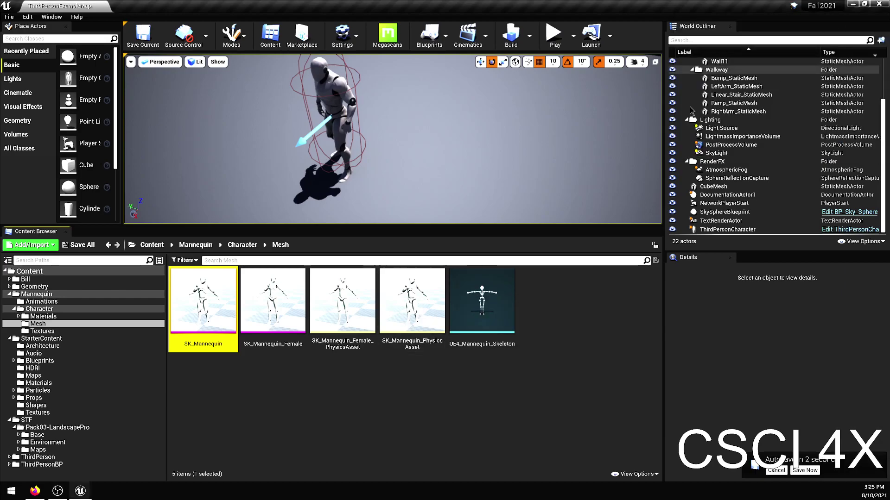
{"action": "double_click", "coordinate": [427, 311]}
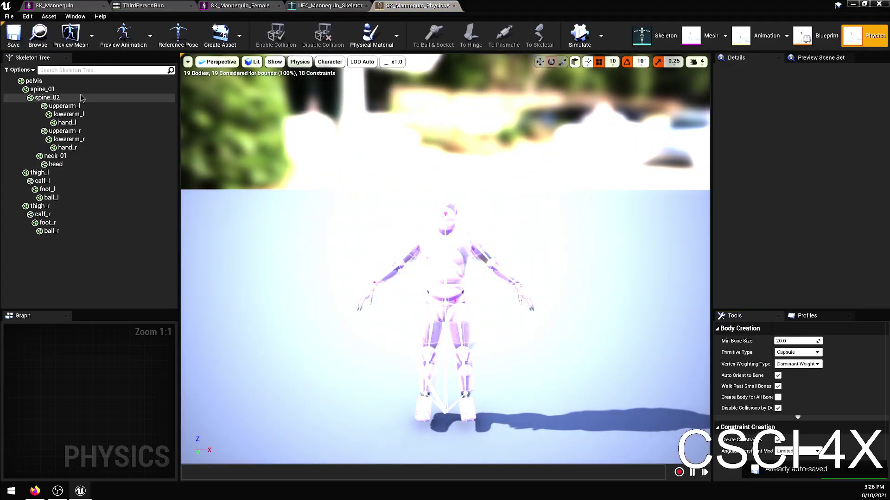
{"action": "left_click", "coordinate": [443, 299]}
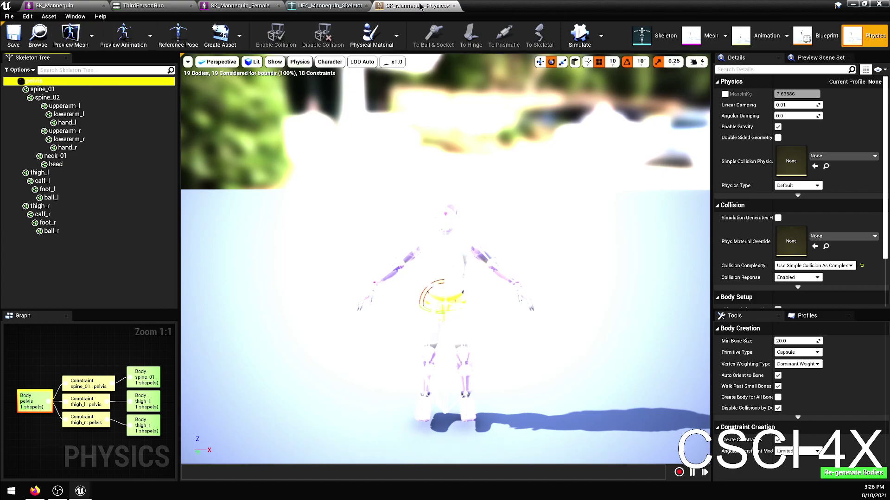
Step: Dock the SK_Mannequin, ThirdPersonRun, skeleton, physics asset and SK_Mannequin_Female editors as main-window tabs
{"action": "left_click_drag", "start_coordinate": [556, 5], "coordinate": [556, 94]}
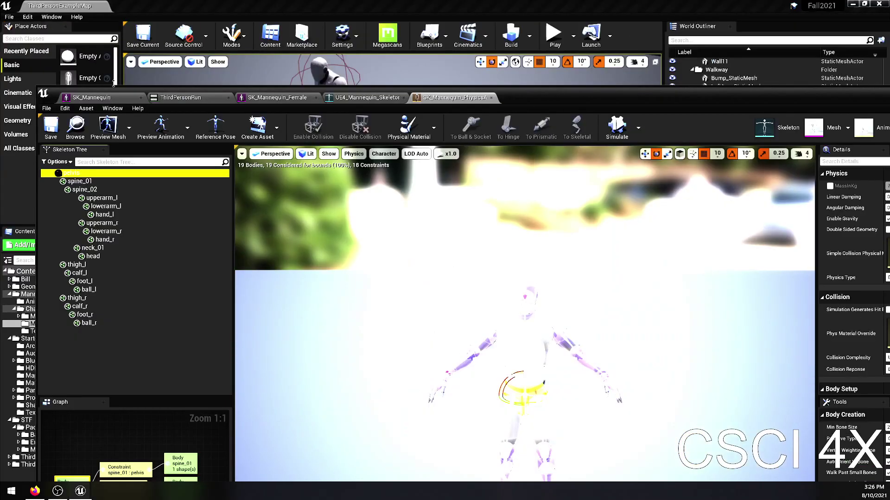
{"action": "left_click", "coordinate": [44, 93]}
{"action": "left_click_drag", "start_coordinate": [287, 89], "coordinate": [431, 132]}
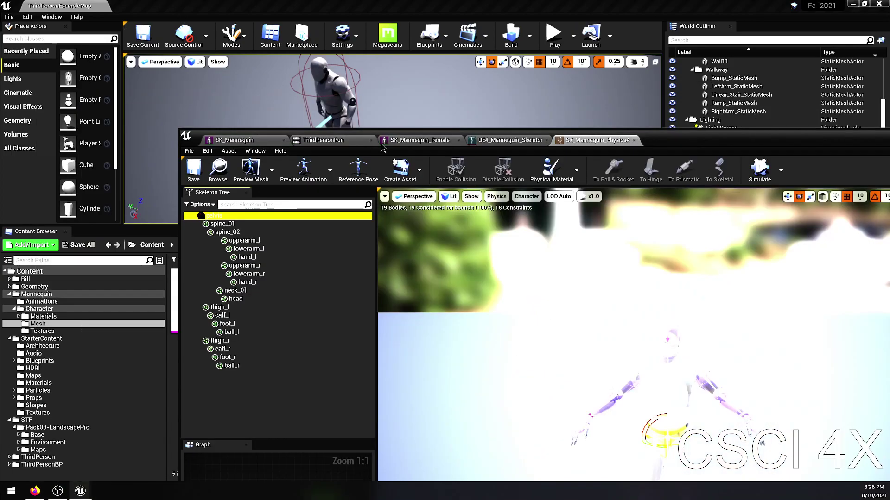
{"action": "left_click_drag", "start_coordinate": [234, 140], "coordinate": [144, 5]}
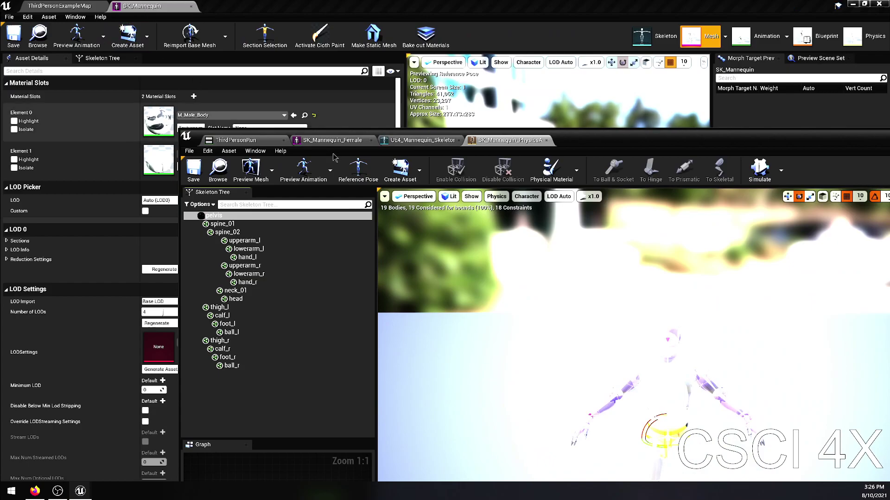
{"action": "left_click_drag", "start_coordinate": [237, 140], "coordinate": [227, 7]}
{"action": "left_click_drag", "start_coordinate": [334, 140], "coordinate": [324, 7]}
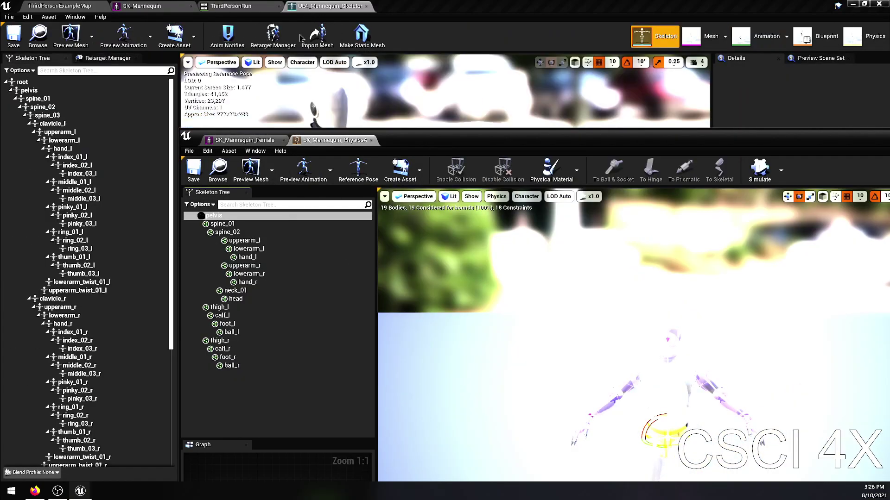
{"action": "left_click_drag", "start_coordinate": [333, 140], "coordinate": [413, 7]}
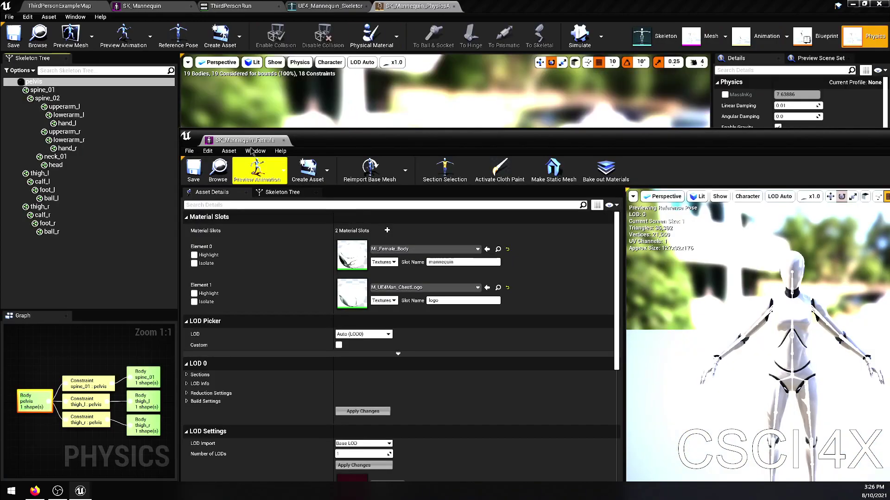
{"action": "left_click_drag", "start_coordinate": [465, 35], "coordinate": [503, 6]}
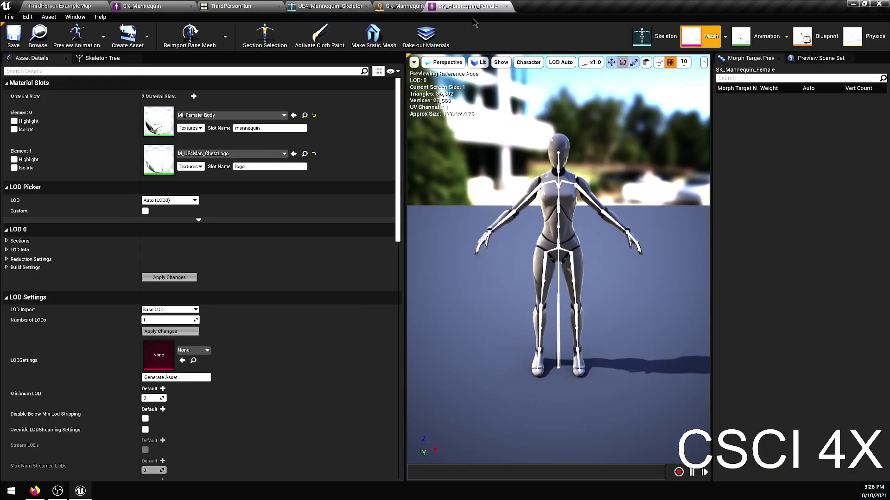
Step: In the mannequin skeleton editor, select the right upper arm, head, spine_01 and left calf bones
{"action": "left_click", "coordinate": [153, 6]}
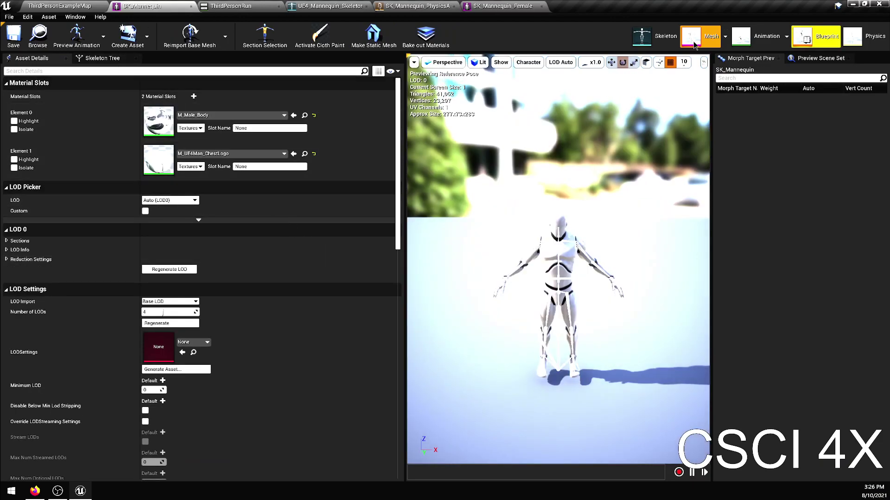
{"action": "left_click", "coordinate": [649, 36]}
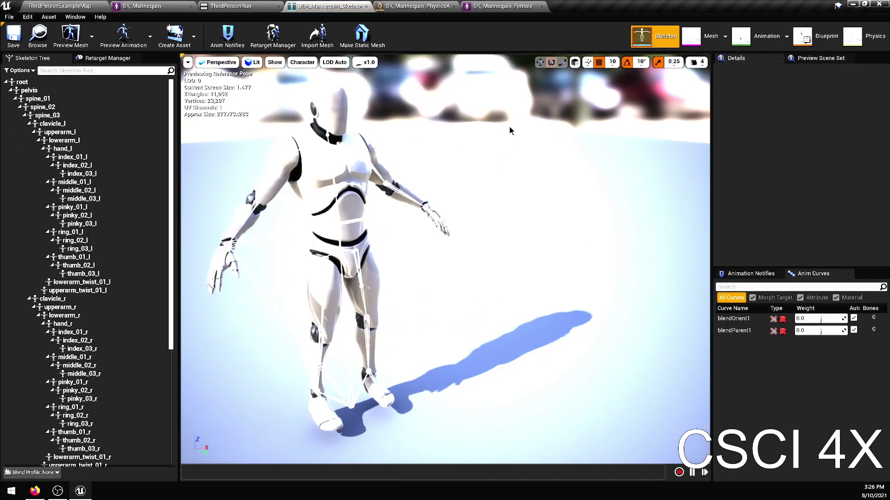
{"action": "left_click", "coordinate": [263, 187]}
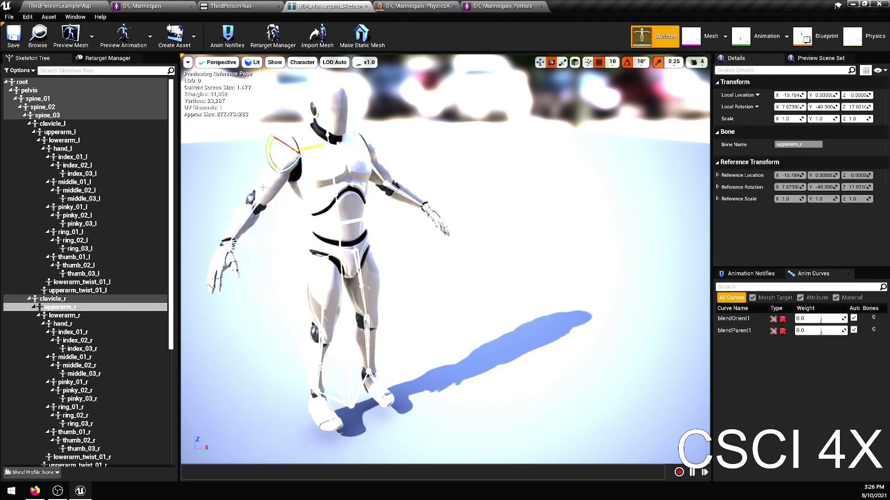
{"action": "left_click", "coordinate": [335, 107]}
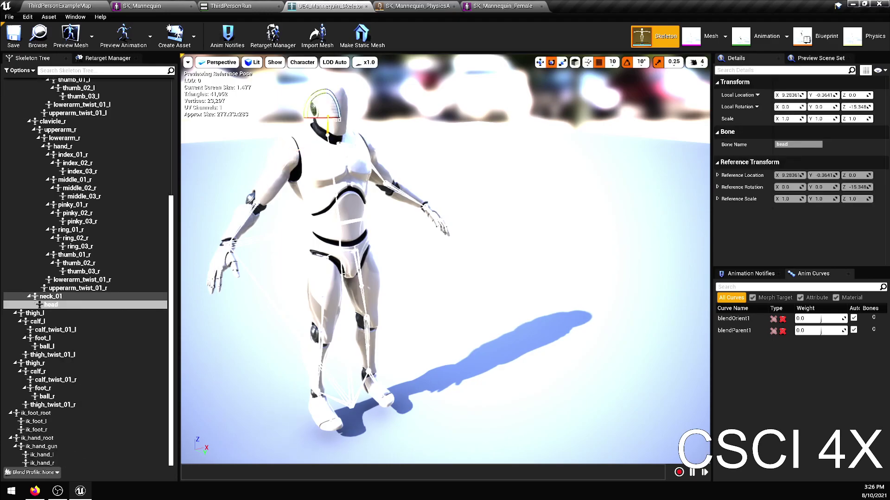
{"action": "left_click", "coordinate": [350, 215]}
{"action": "left_click", "coordinate": [364, 299]}
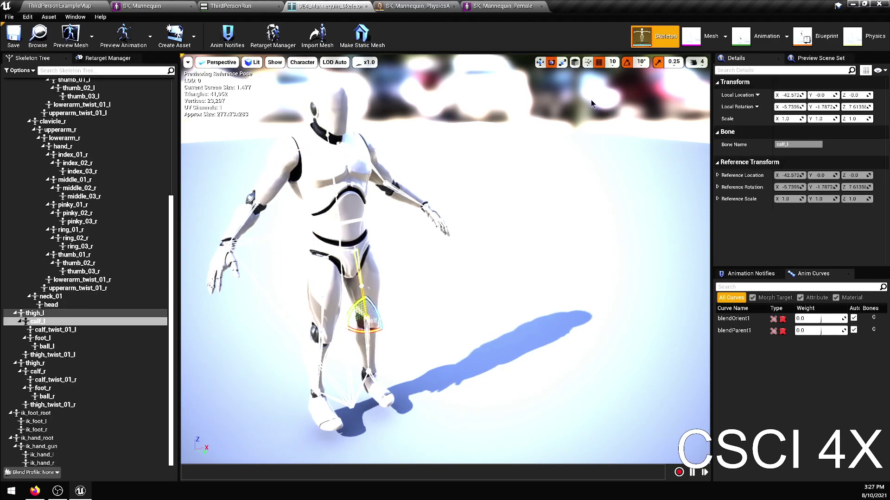
Step: Select the female mannequin's waist spine bone, then its upper chest spine bone
{"action": "left_click", "coordinate": [709, 41]}
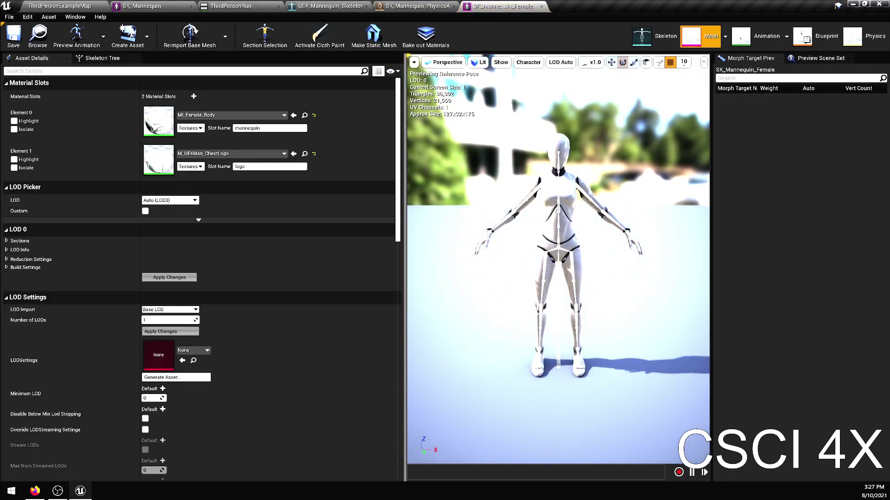
{"action": "left_click", "coordinate": [564, 207]}
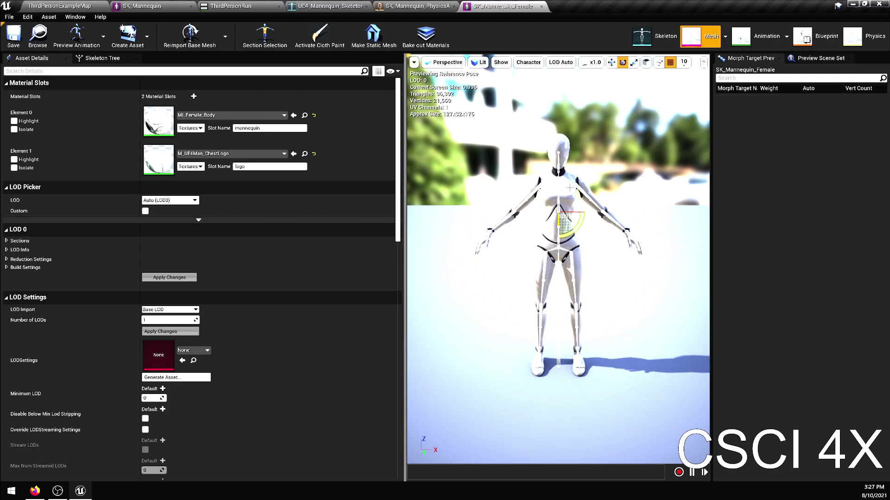
{"action": "left_click", "coordinate": [560, 186]}
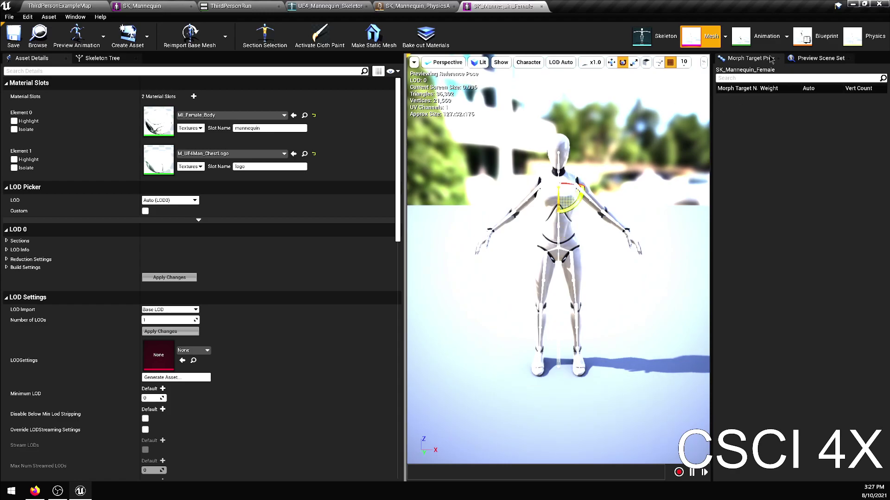
Step: Bring up the ThirdPersonRun animation preview for the mannequin
{"action": "left_click", "coordinate": [657, 38]}
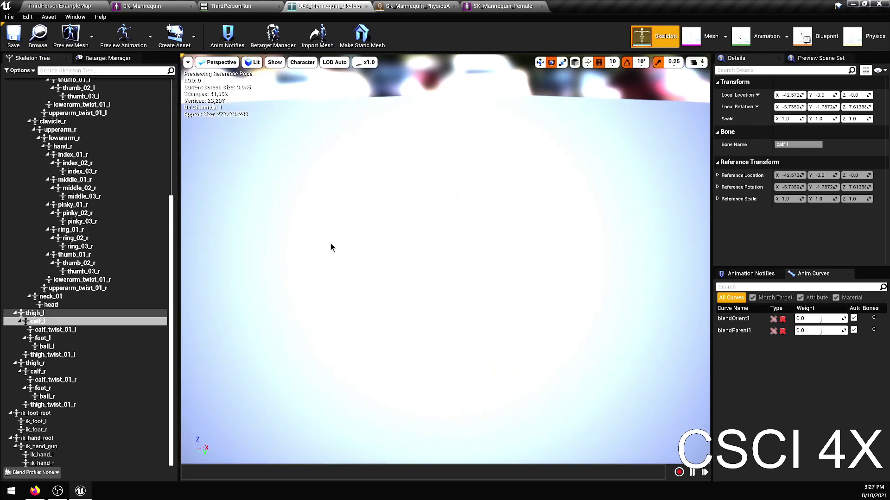
{"action": "left_click", "coordinate": [704, 41]}
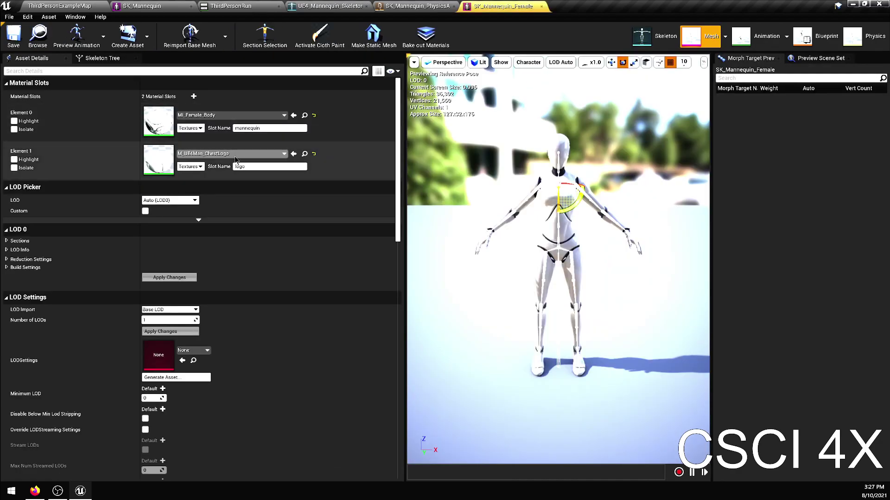
{"action": "left_click", "coordinate": [760, 36]}
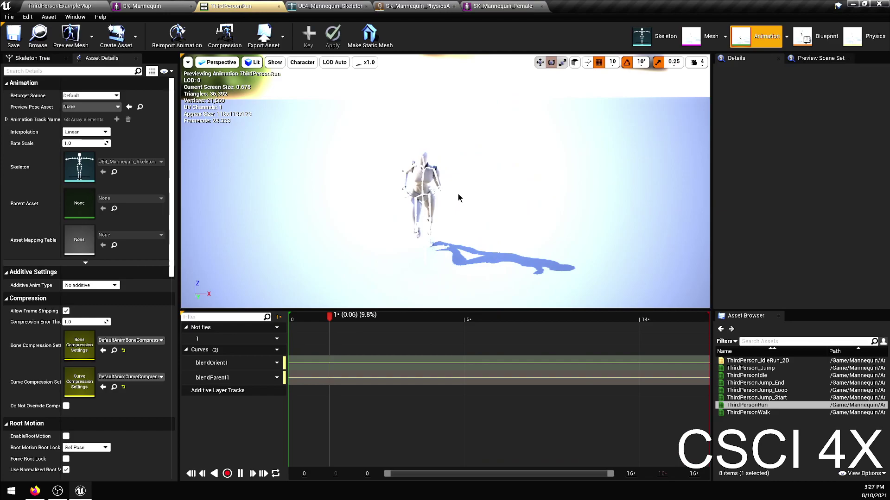
Step: Preview ThirdPersonIdle, then open ThirdPerson_AnimBP at its JumpLoop to JumpEnd rule
{"action": "scroll", "coordinate": [443, 215], "scroll_direction": "up", "scroll_amount": 2}
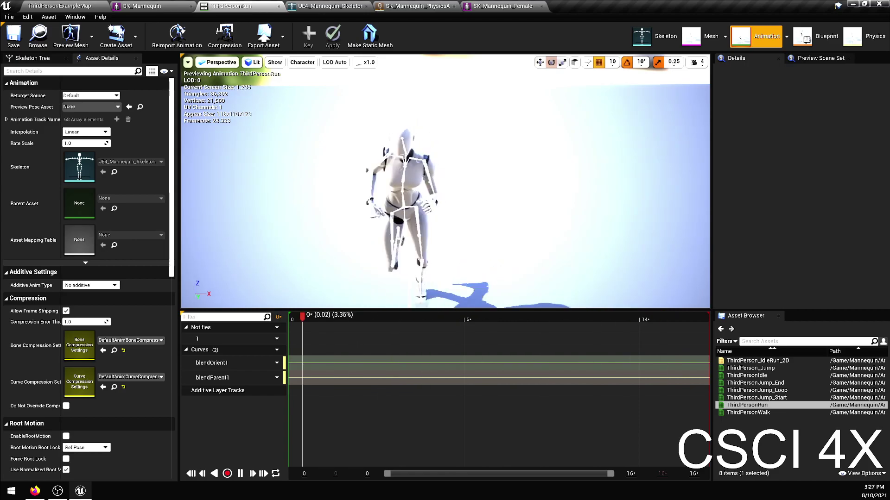
{"action": "left_click", "coordinate": [757, 375]}
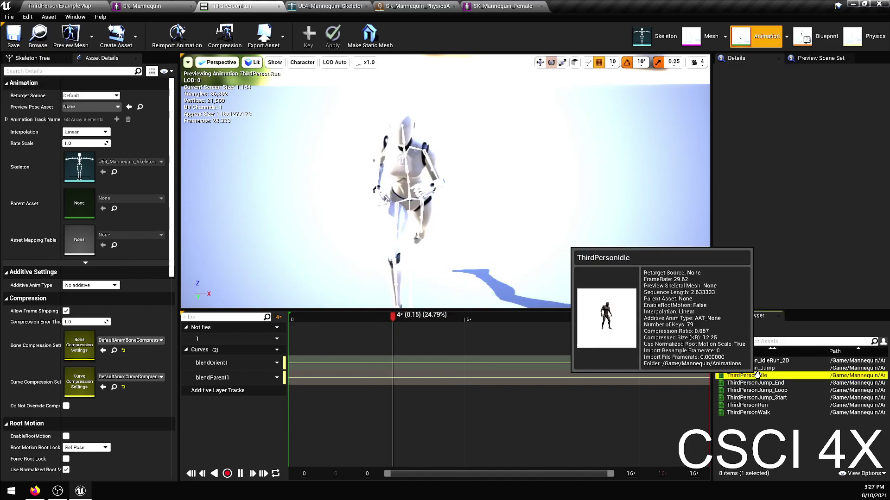
{"action": "double_click", "coordinate": [757, 375]}
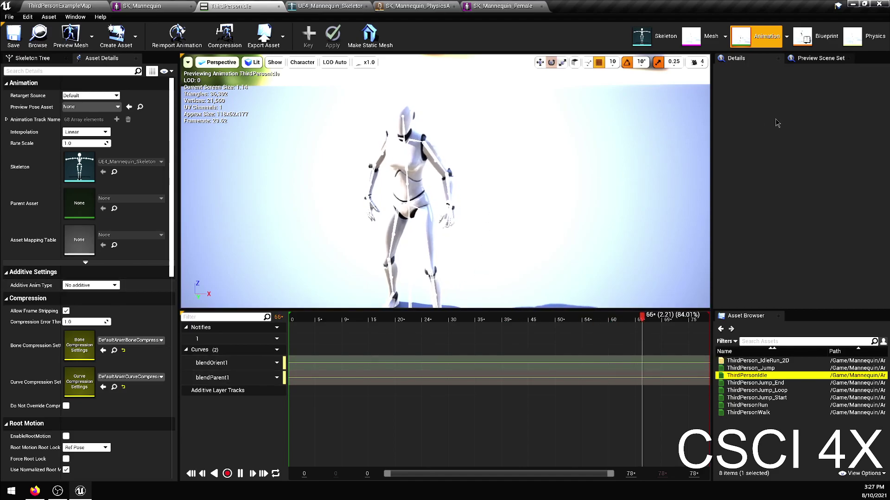
{"action": "left_click", "coordinate": [824, 38]}
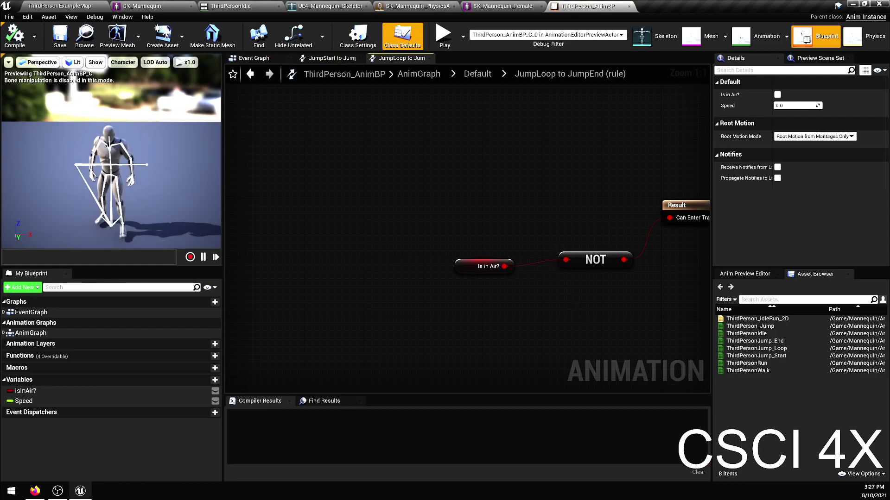
Step: Review the AnimBP Event Graph and select its Setting Speed comment box
{"action": "left_click", "coordinate": [256, 58]}
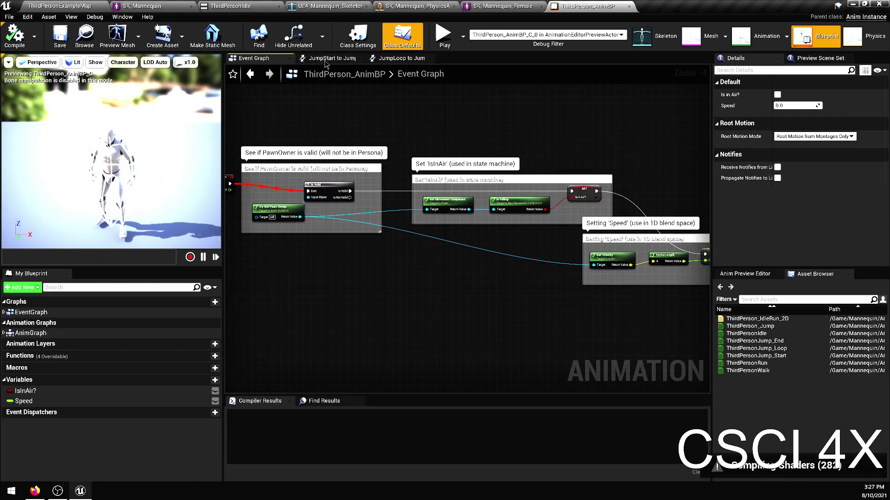
{"action": "left_click", "coordinate": [333, 58]}
{"action": "left_click", "coordinate": [260, 59]}
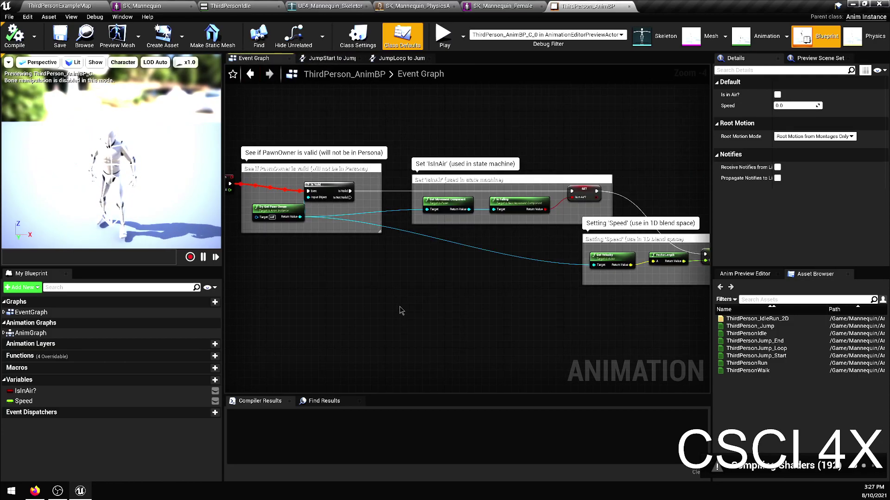
{"action": "scroll", "coordinate": [440, 315], "scroll_direction": "down", "scroll_amount": 1}
{"action": "right_click_drag", "start_coordinate": [440, 315], "coordinate": [452, 325]}
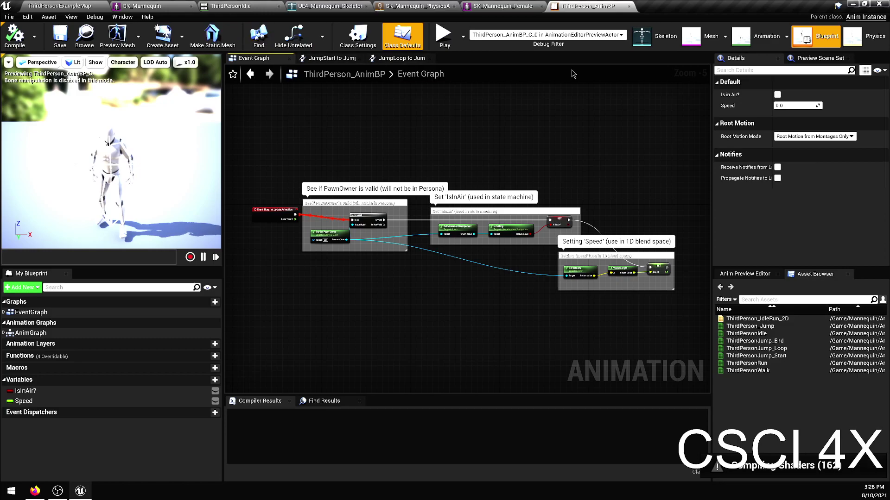
{"action": "left_click", "coordinate": [399, 77]}
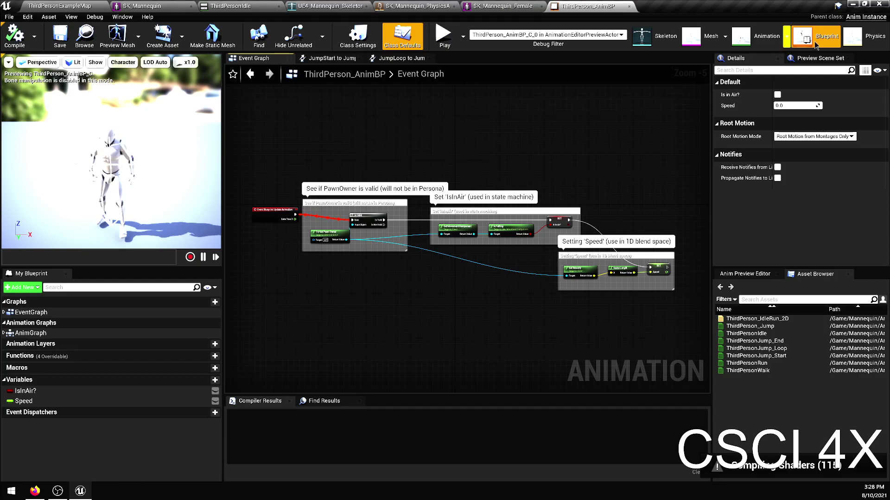
{"action": "left_click_drag", "start_coordinate": [619, 182], "coordinate": [651, 315]}
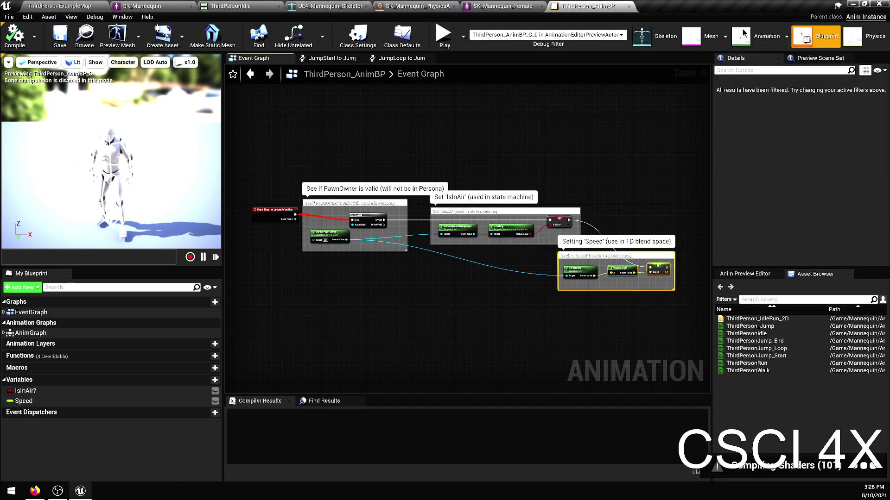
Step: Open the ThirdPerson_IdleRun_2D blend space, then view the Event Graph's PawnOwner validity check nodes
{"action": "left_click", "coordinate": [768, 42]}
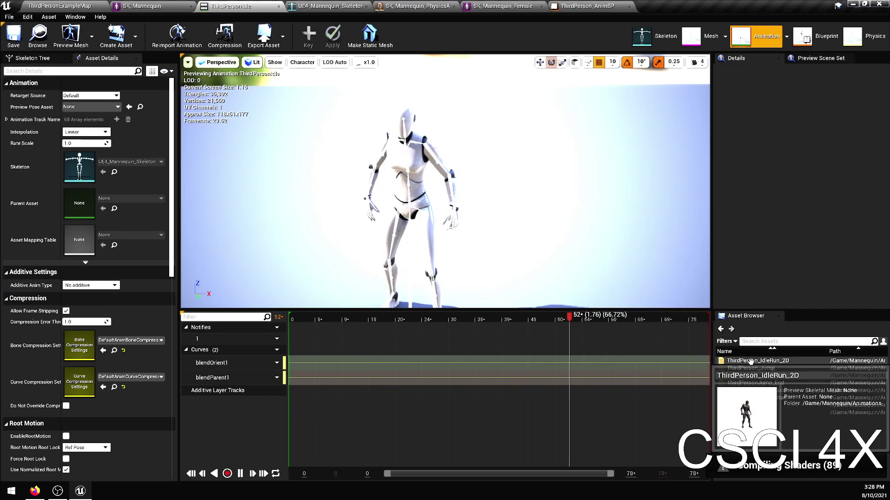
{"action": "double_click", "coordinate": [750, 361]}
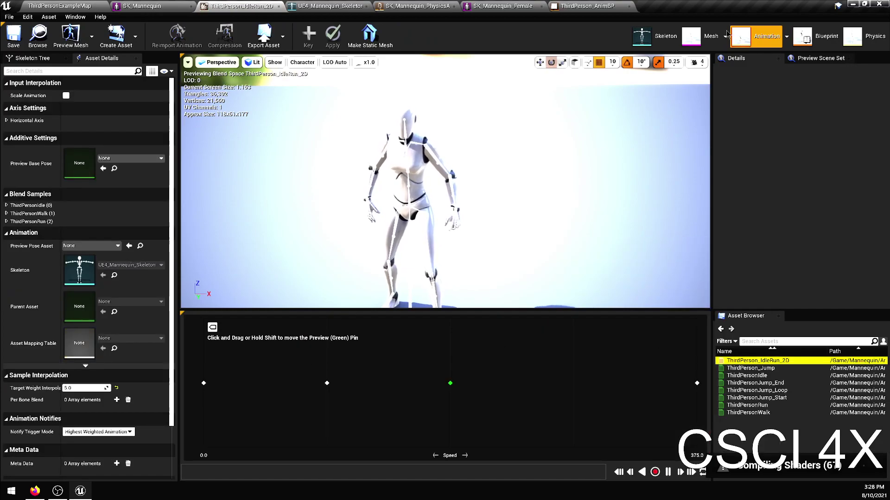
{"action": "left_click", "coordinate": [792, 41]}
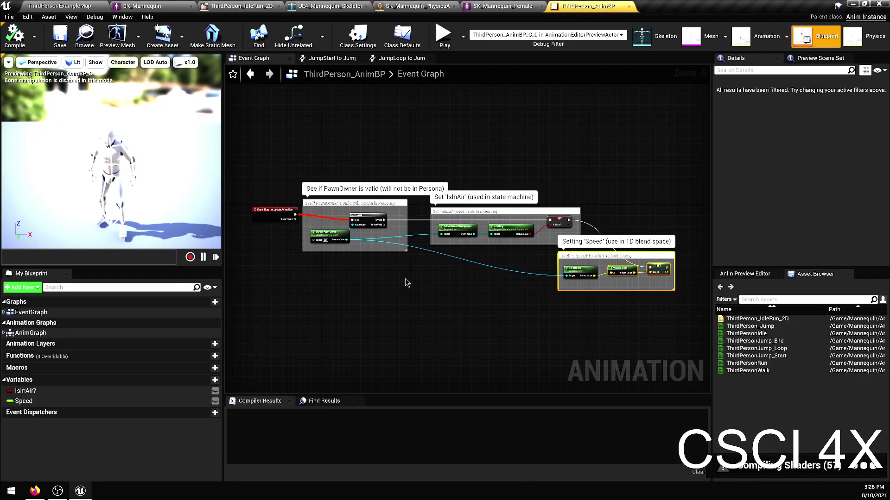
{"action": "scroll", "coordinate": [654, 271], "scroll_direction": "up", "scroll_amount": 2}
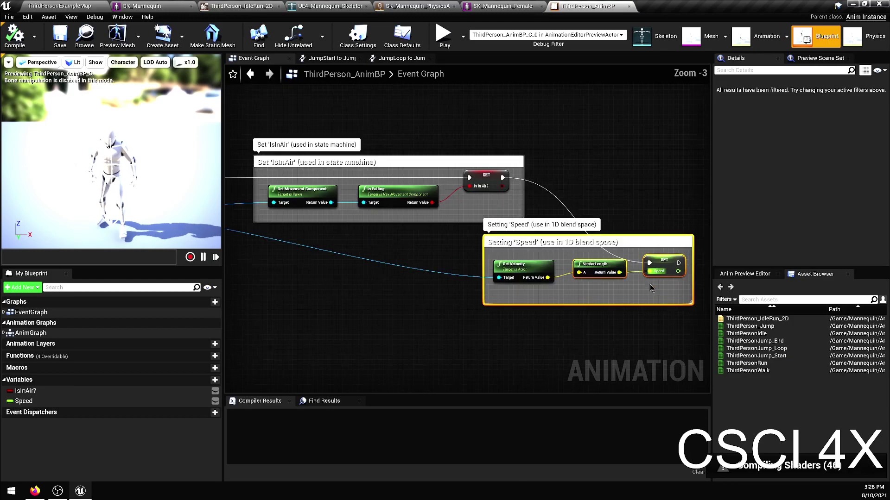
{"action": "scroll", "coordinate": [385, 278], "scroll_direction": "down", "scroll_amount": 1}
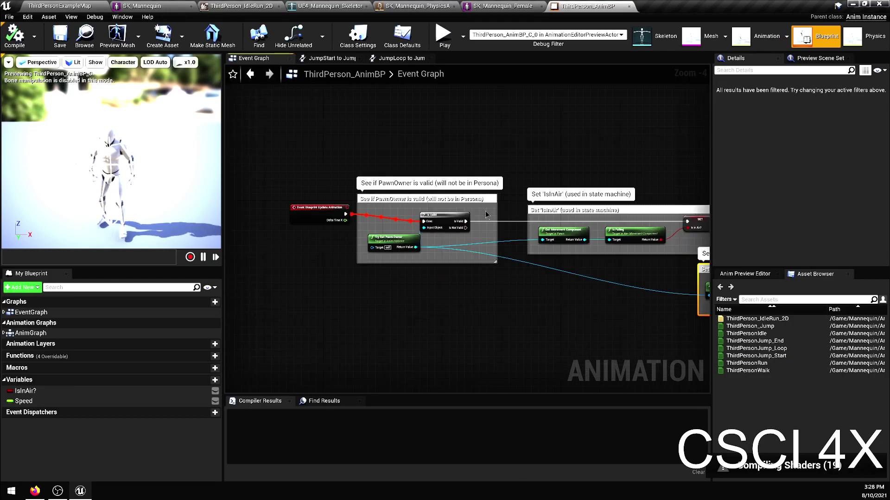
{"action": "right_click_drag", "start_coordinate": [324, 278], "coordinate": [561, 295]}
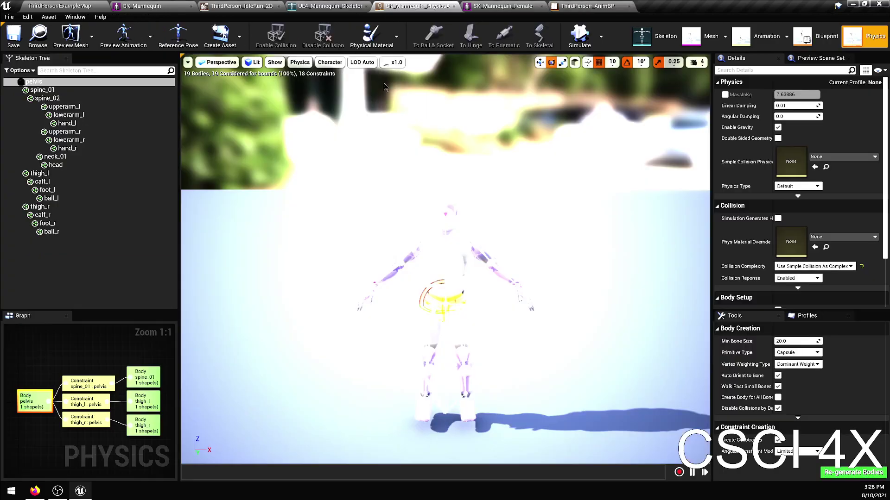
Step: Switch to the SK_Mannequin_PhysicsAsset tab to look over its bodies
{"action": "left_click", "coordinate": [411, 6]}
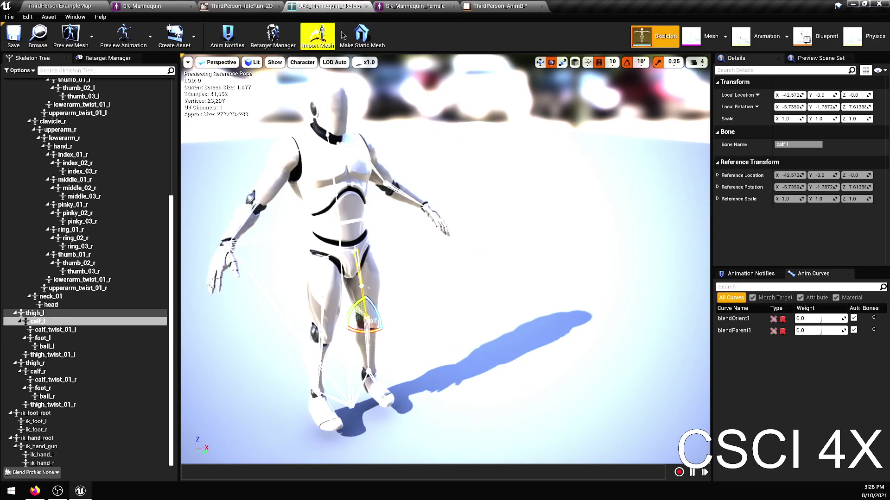
Step: Go to the ThirdPerson_AnimBP editor and show the ThirdPerson_IdleRun_2D blend space in Animation mode
{"action": "left_click", "coordinate": [535, 7]}
{"action": "left_click", "coordinate": [759, 41]}
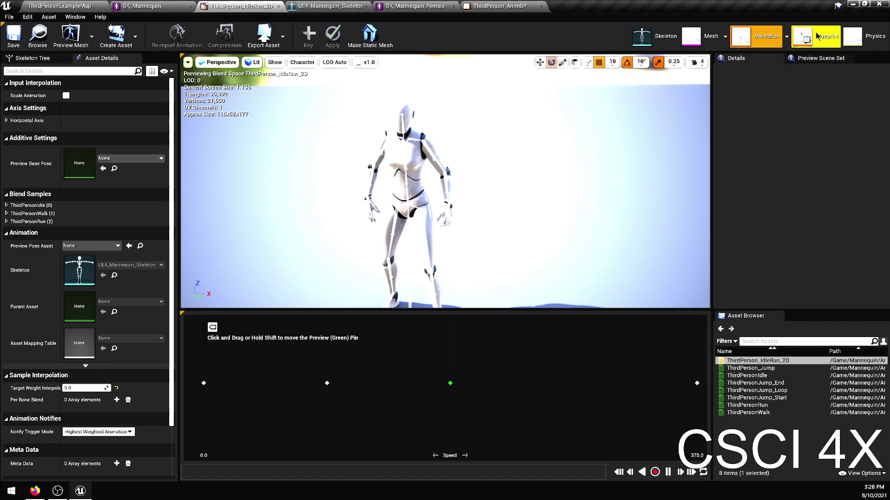
Step: Select ThirdPerson_IdleRun_2D and place the blend preview at Speed 0 for the Idle stance
{"action": "left_click", "coordinate": [777, 362]}
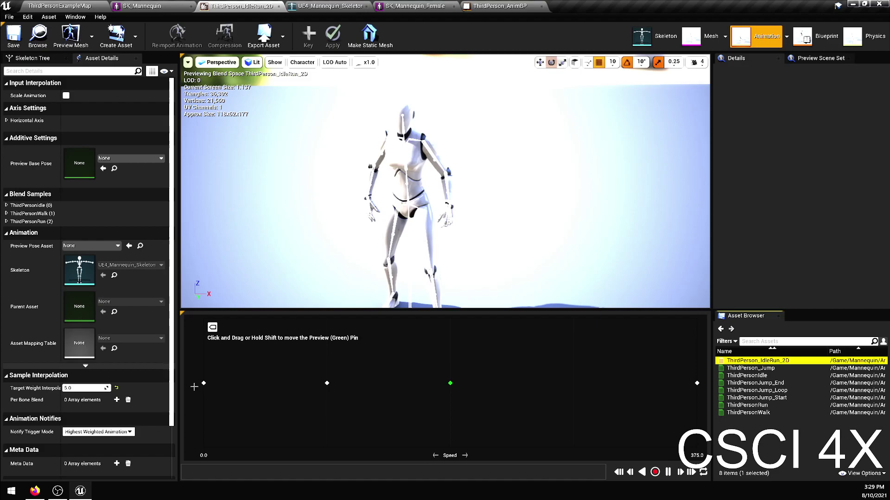
{"action": "left_click", "coordinate": [254, 436]}
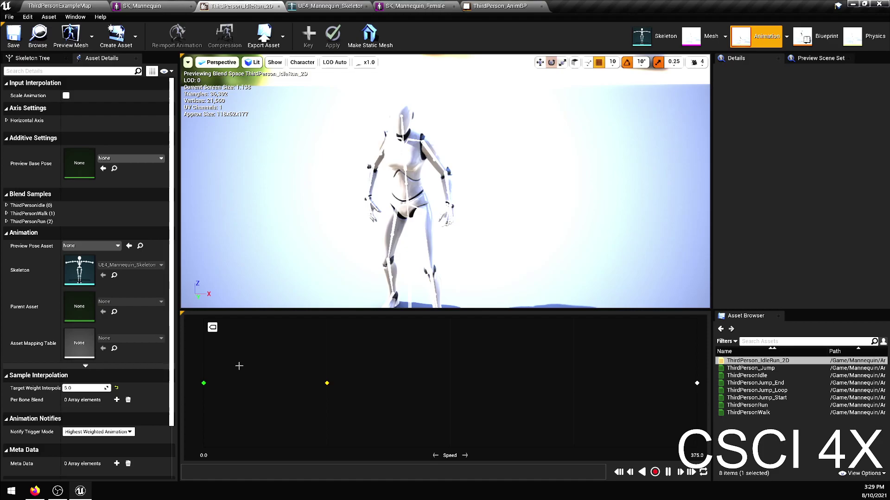
Step: Back in the AnimBP Event Graph, review the Set IsInAir and Setting Speed sections
{"action": "left_click", "coordinate": [815, 36]}
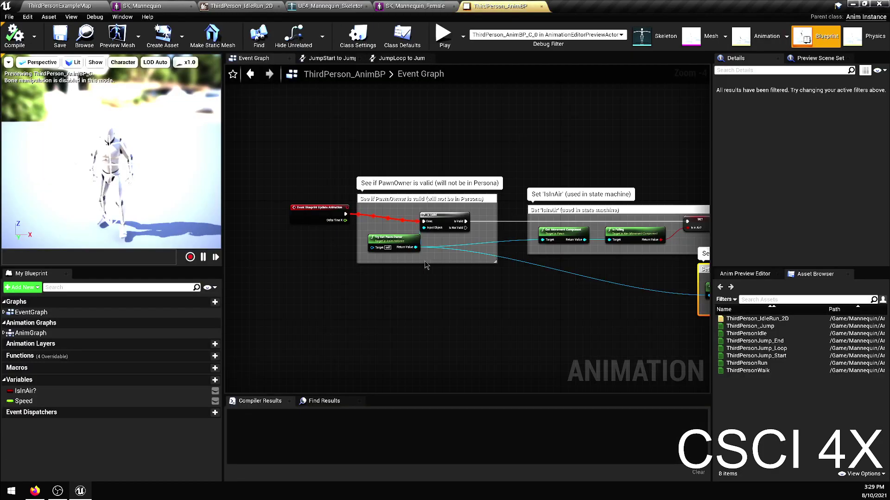
{"action": "scroll", "coordinate": [325, 225], "scroll_direction": "up", "scroll_amount": 4}
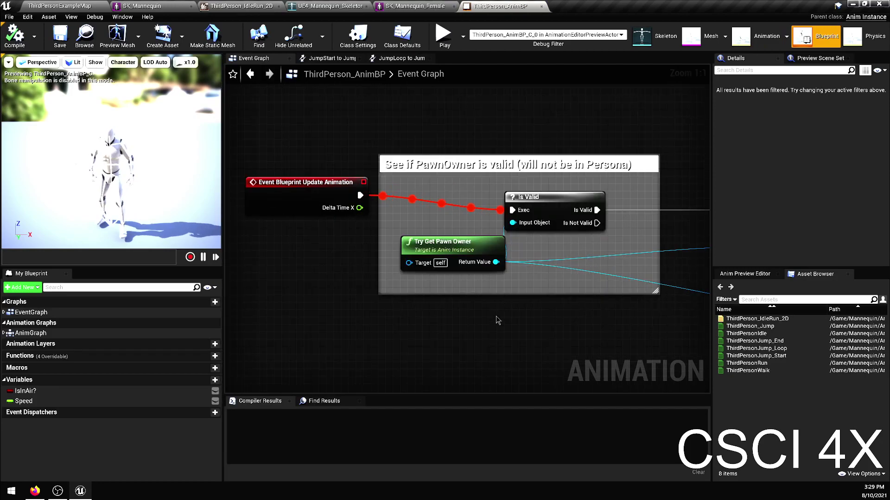
{"action": "right_click_drag", "start_coordinate": [387, 359], "coordinate": [280, 391]}
{"action": "right_click_drag", "start_coordinate": [702, 299], "coordinate": [456, 286]}
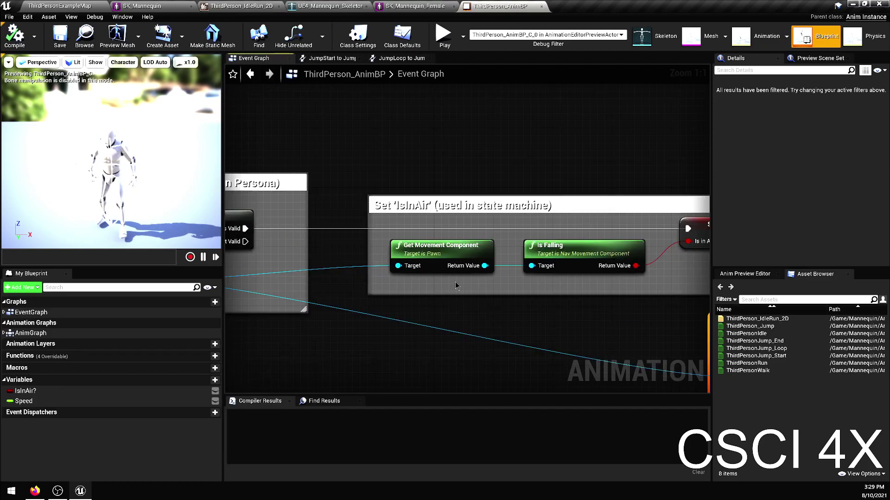
{"action": "right_click_drag", "start_coordinate": [318, 254], "coordinate": [5, 174]}
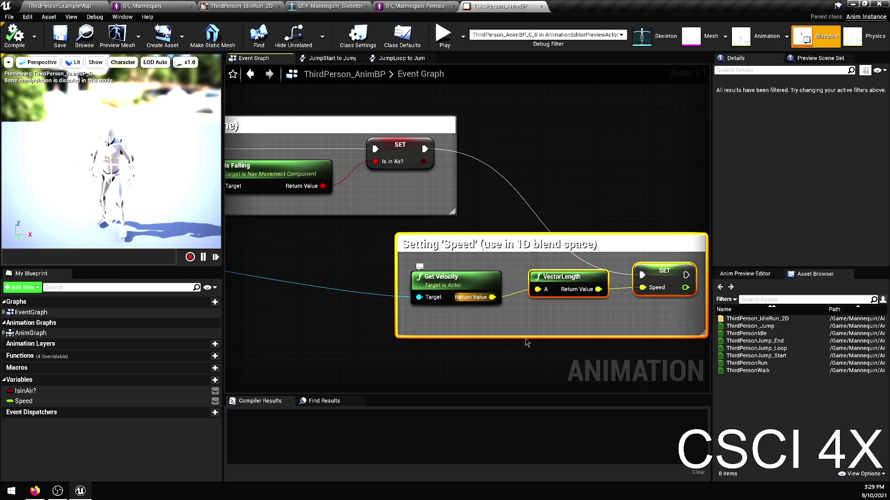
{"action": "right_click_drag", "start_coordinate": [499, 279], "coordinate": [360, 287]}
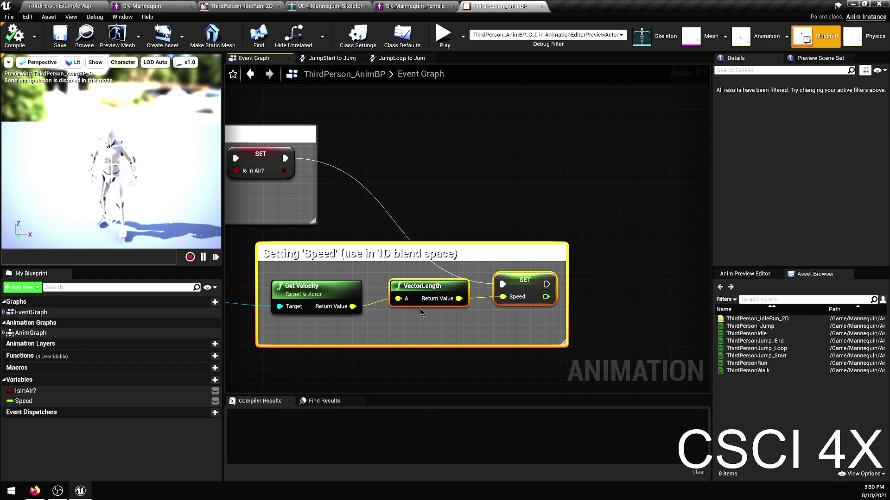
Step: Inspect the SET Speed node beside Is Falling, then bring up the ThirdPerson_IdleRun_2D blend space
{"action": "left_click", "coordinate": [511, 304]}
{"action": "right_click_drag", "start_coordinate": [410, 172], "coordinate": [598, 174]}
{"action": "right_click_drag", "start_coordinate": [635, 311], "coordinate": [551, 311]}
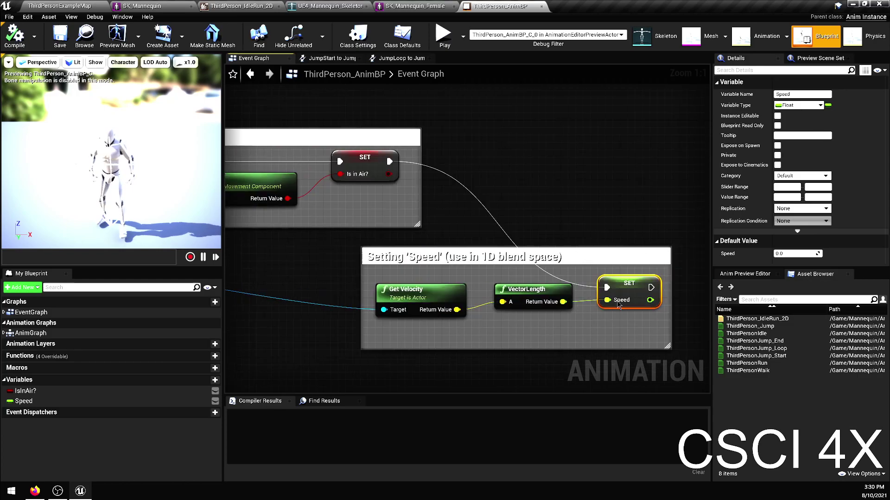
{"action": "left_click", "coordinate": [591, 177]}
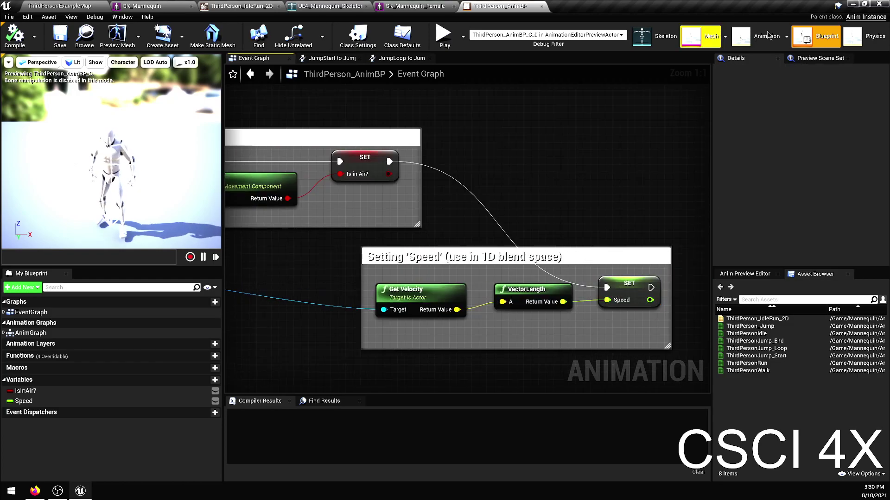
{"action": "left_click", "coordinate": [758, 39]}
{"action": "left_click", "coordinate": [756, 361]}
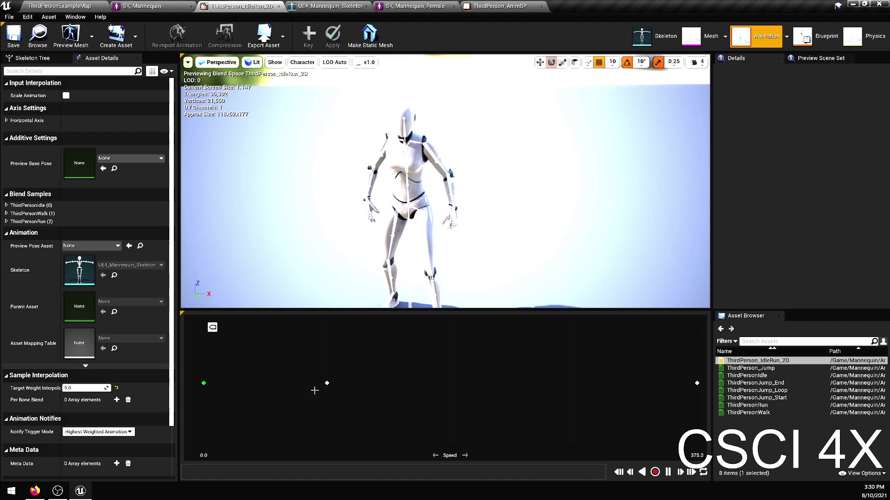
{"action": "left_click", "coordinate": [334, 373]}
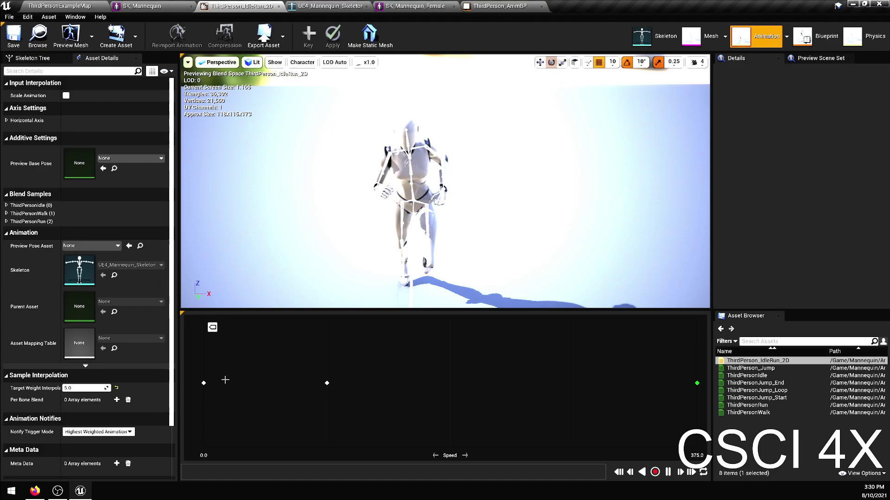
{"action": "key", "text": "shift"}
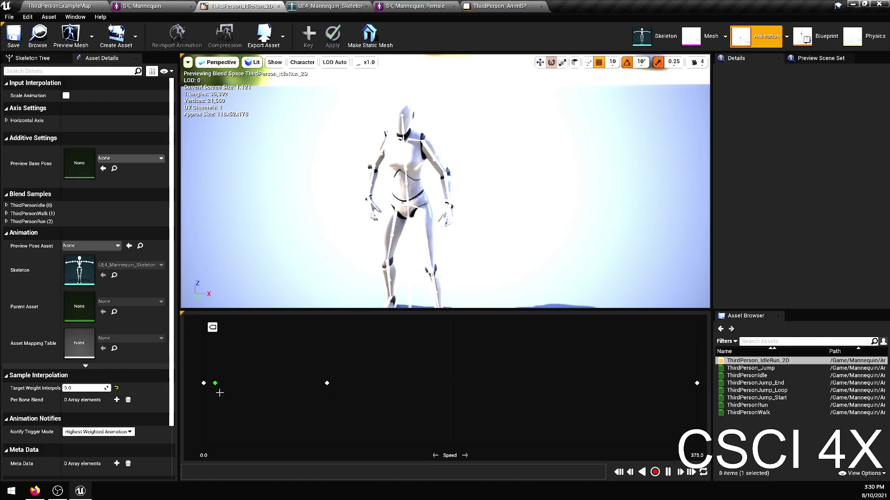
{"action": "key", "text": "shift"}
{"action": "key", "text": "shift"}
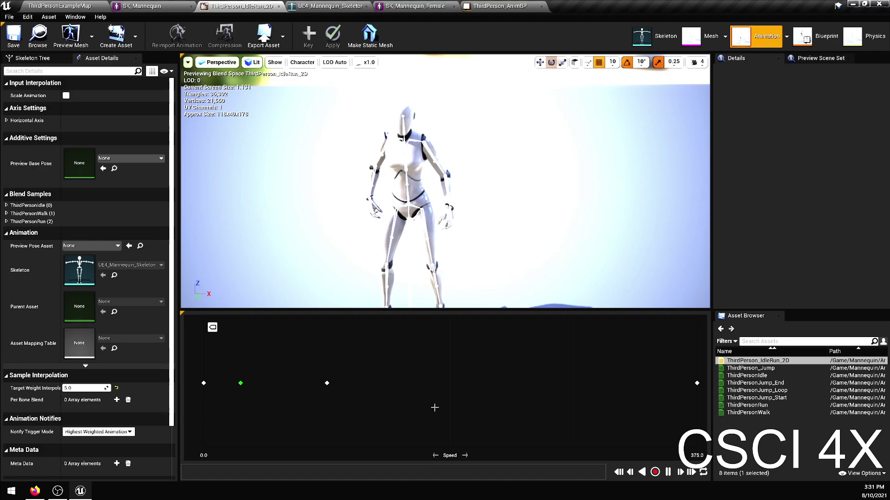
{"action": "key", "text": "shift"}
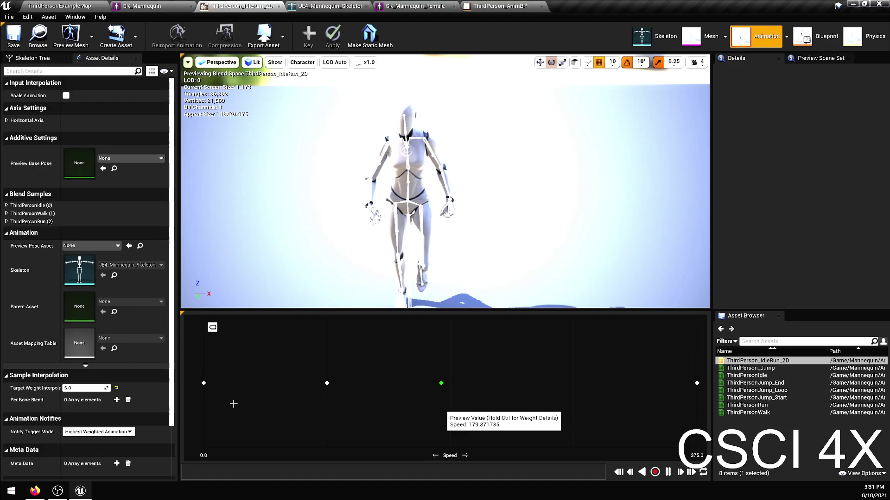
{"action": "key", "text": "shift"}
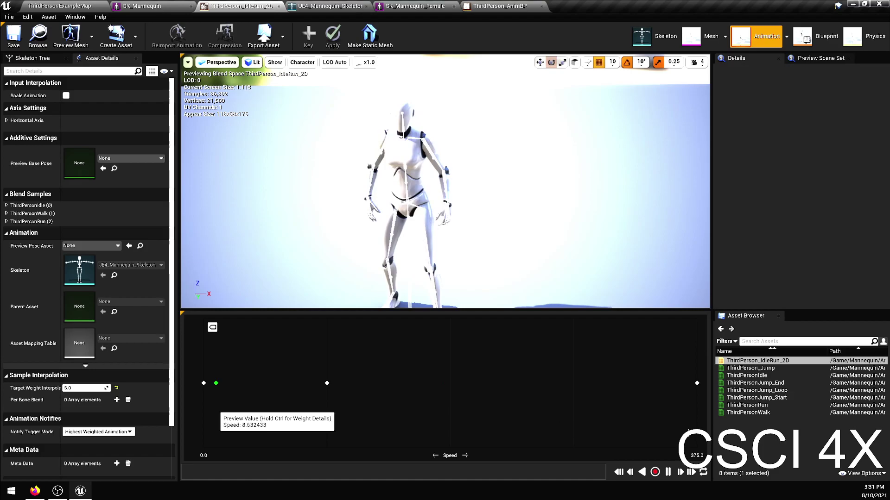
Step: Preview the blend at full run speed 375, then go back to ThirdPerson_AnimBP's Event Graph
{"action": "key", "text": "shift"}
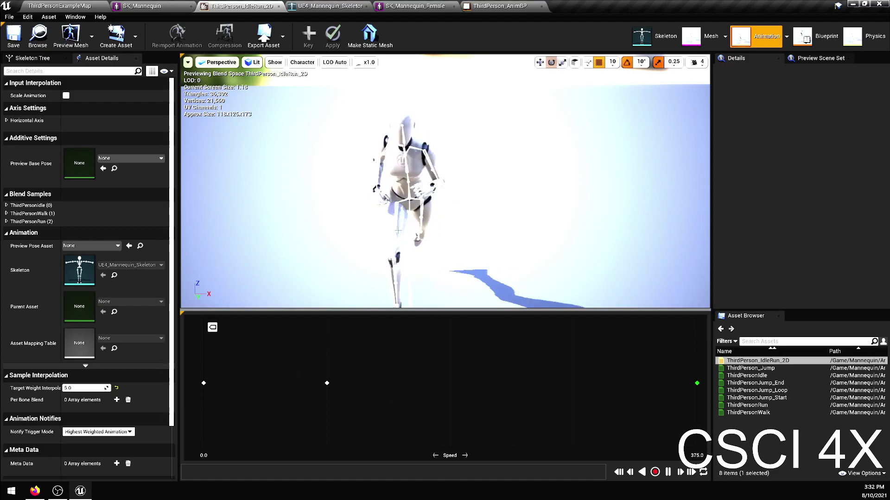
{"action": "left_click", "coordinate": [827, 37]}
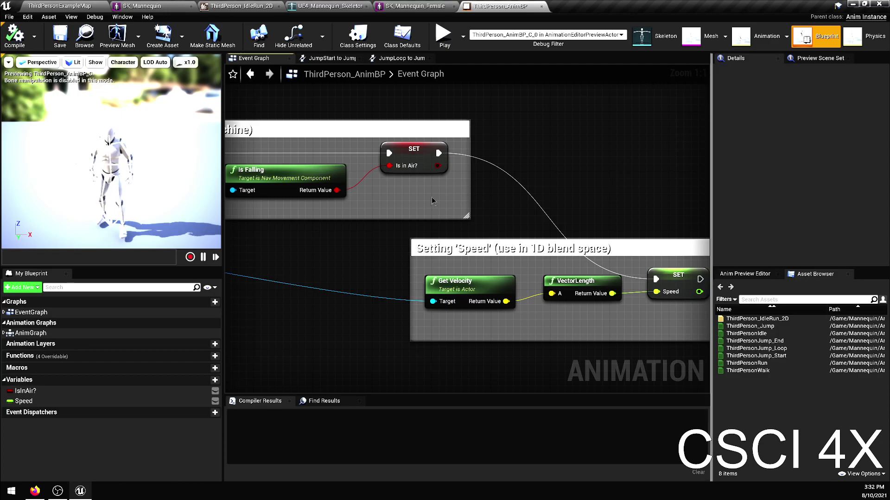
{"action": "left_click", "coordinate": [10, 17]}
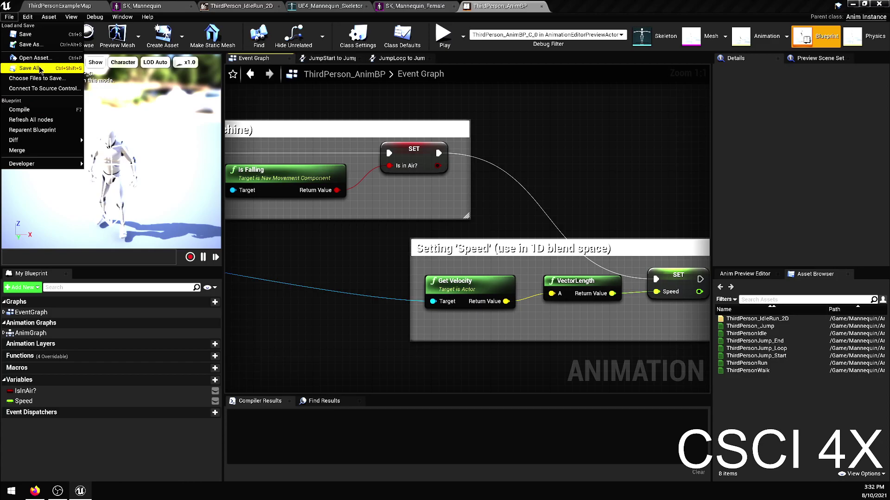
{"action": "left_click", "coordinate": [29, 68]}
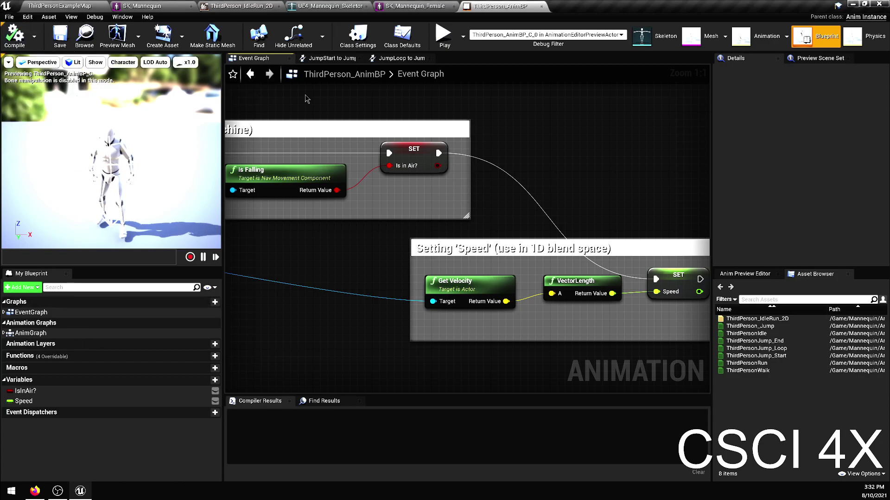
{"action": "left_click", "coordinate": [220, 40]}
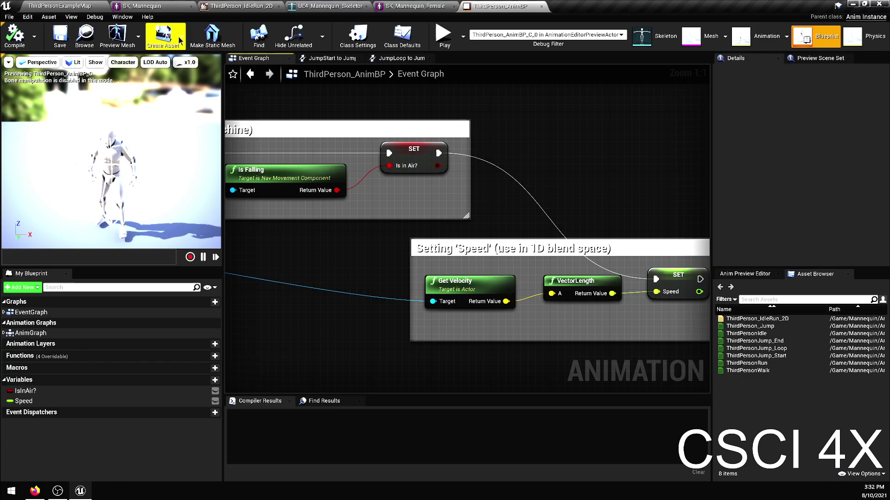
{"action": "left_click", "coordinate": [163, 36]}
{"action": "mouse_move", "coordinate": [192, 69]}
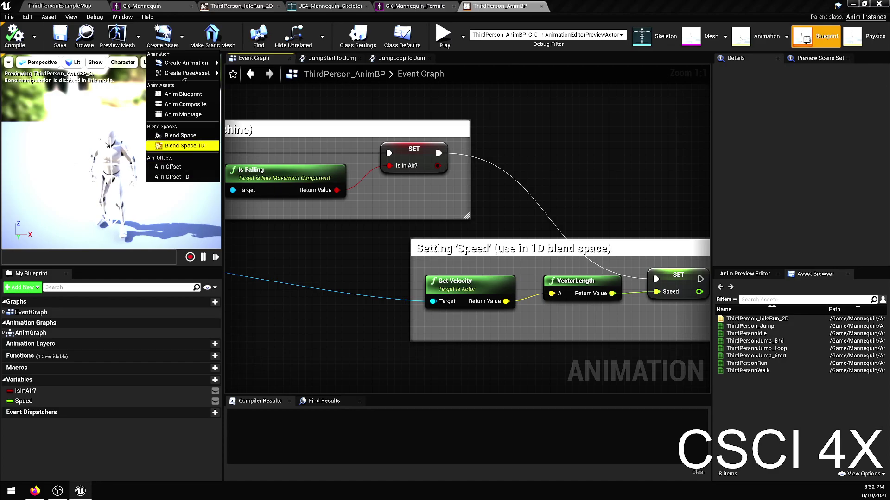
{"action": "left_click", "coordinate": [564, 14]}
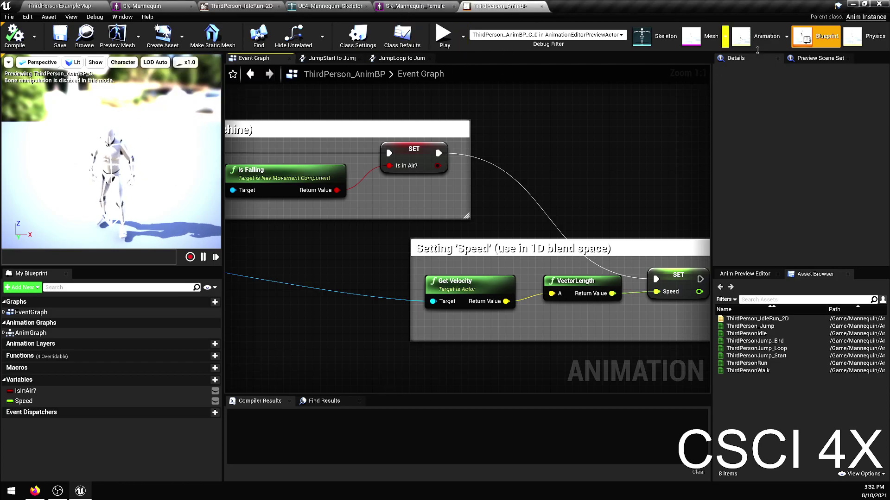
Step: Reopen IdleRun_2D and preview blends from walking speed about 185 up to about 280
{"action": "left_click", "coordinate": [743, 46]}
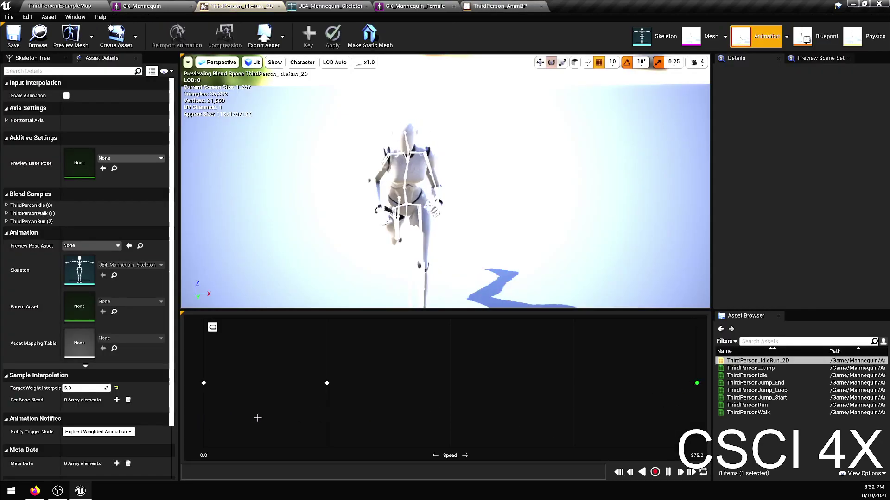
{"action": "key", "text": "shift"}
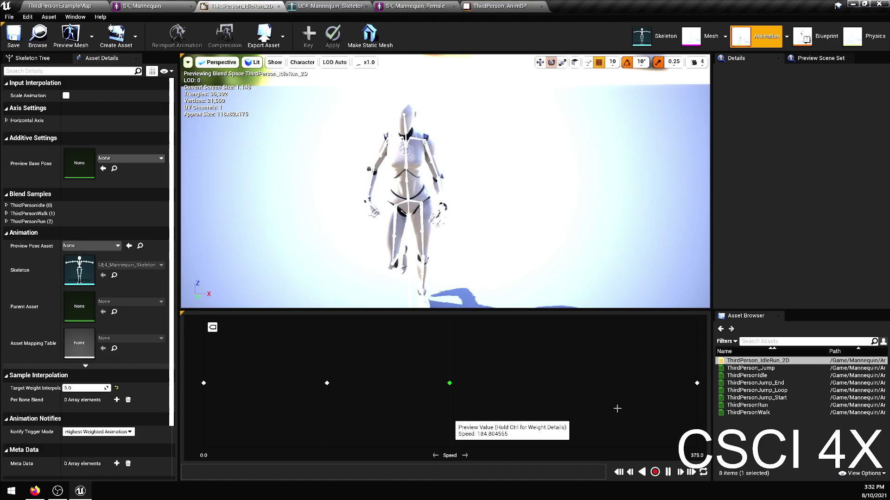
{"action": "key", "text": "shift"}
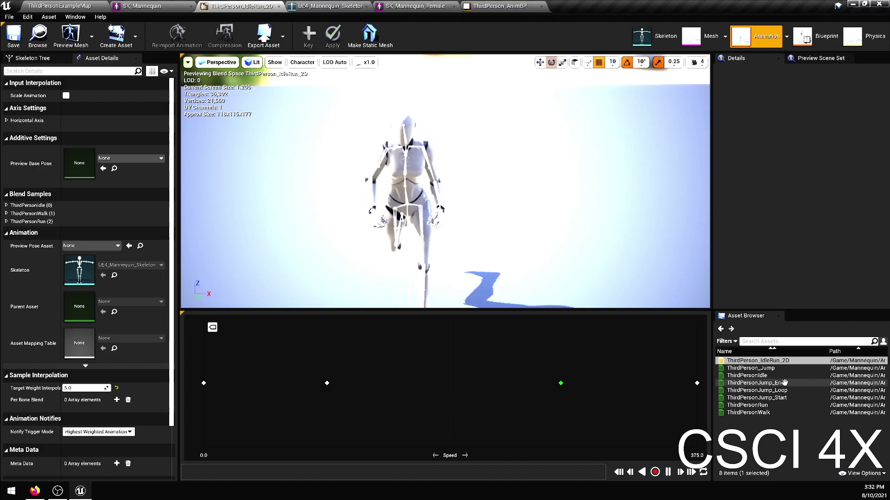
Step: Compare the ThirdPersonJump_End and ThirdPersonJump_Loop animations, then preview ThirdPersonIdle on the mannequin
{"action": "double_click", "coordinate": [784, 383]}
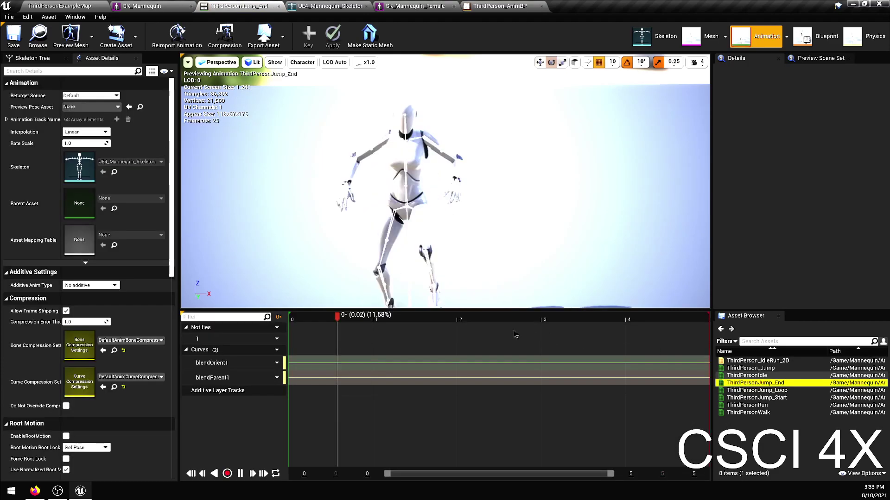
{"action": "double_click", "coordinate": [764, 390]}
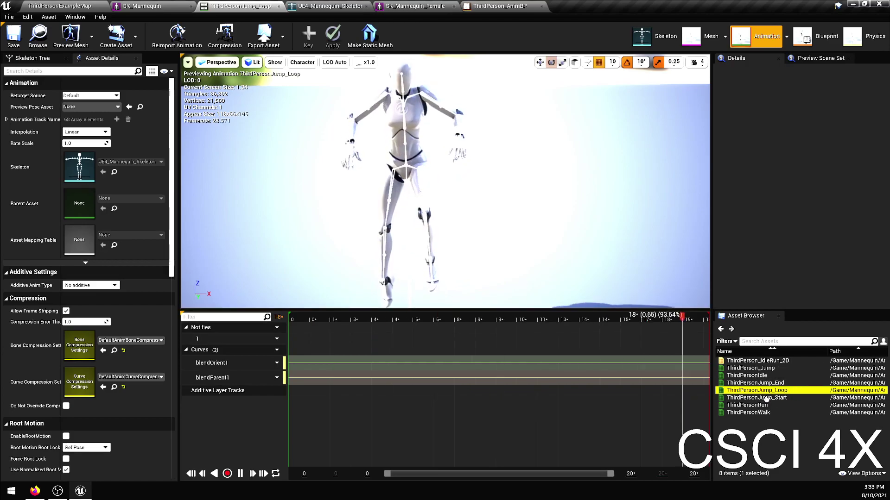
{"action": "double_click", "coordinate": [755, 383]}
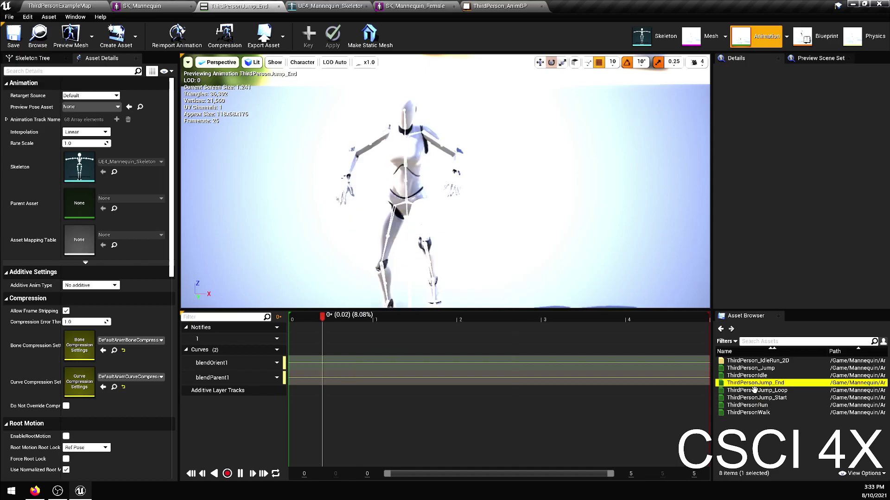
{"action": "double_click", "coordinate": [754, 391]}
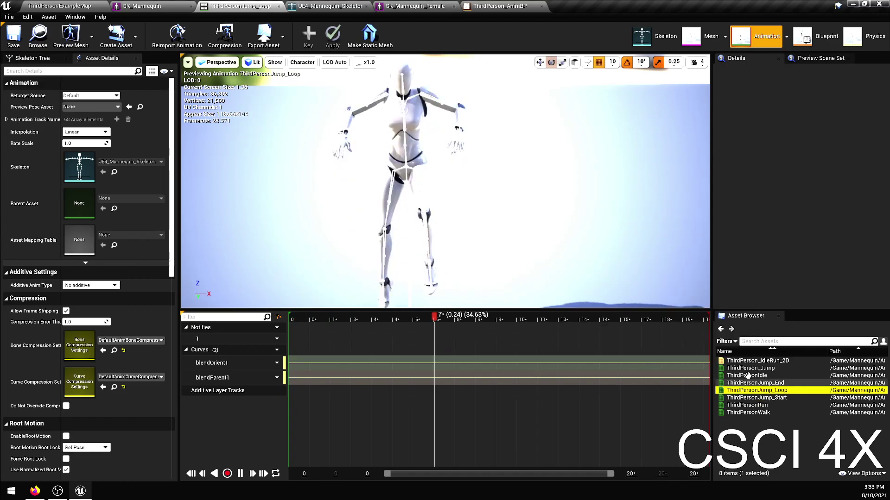
{"action": "double_click", "coordinate": [748, 375]}
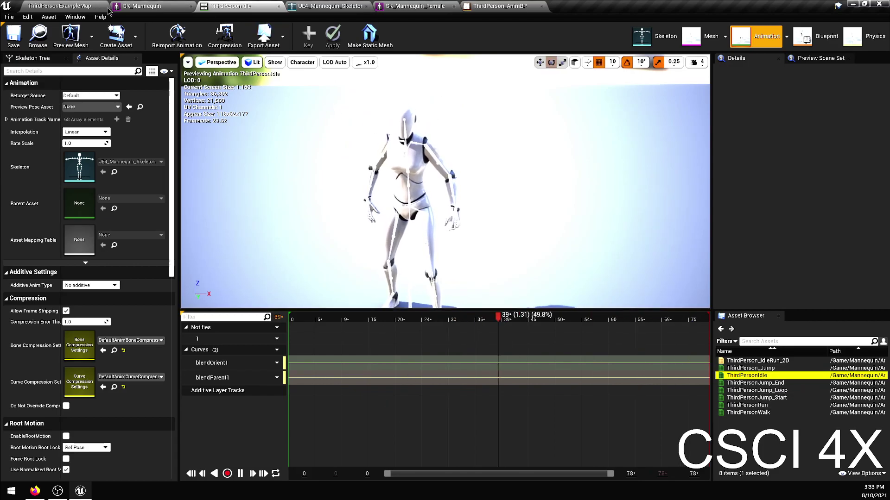
Step: Close the open animation asset editors and play ThirdPersonExampleMap in the editor
{"action": "left_click", "coordinate": [193, 7]}
{"action": "left_click", "coordinate": [193, 7]}
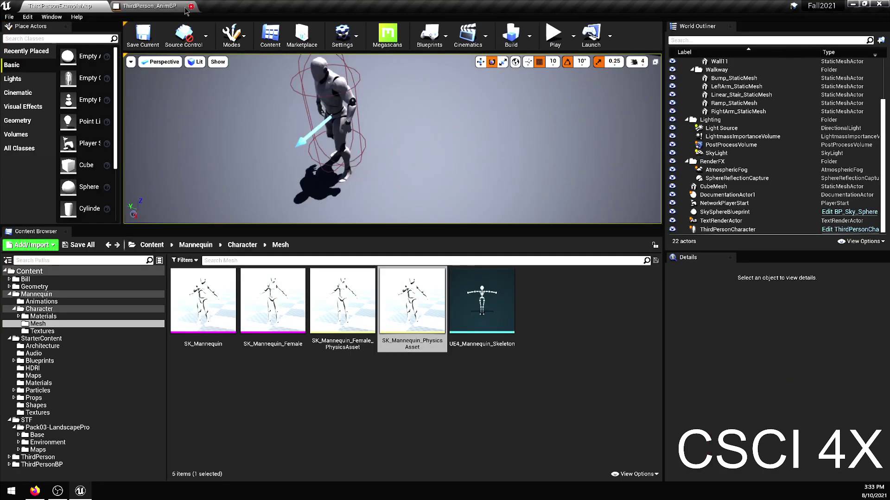
{"action": "left_click", "coordinate": [192, 7]}
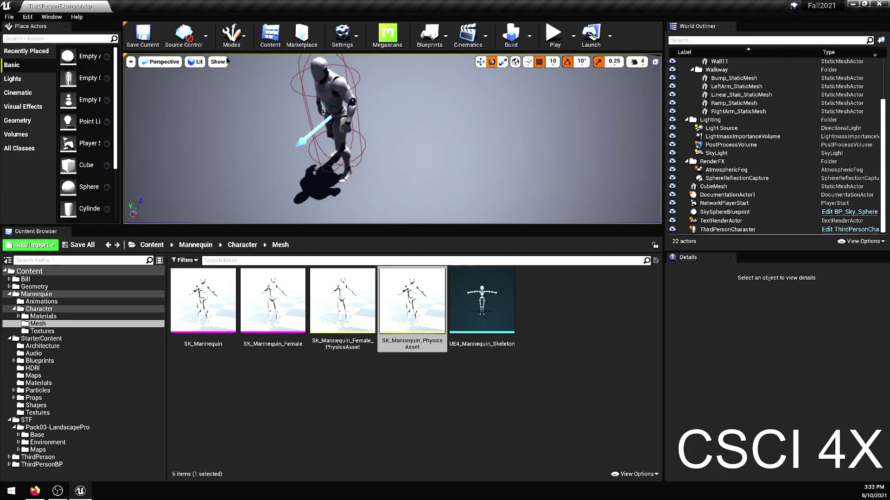
{"action": "left_click", "coordinate": [555, 34]}
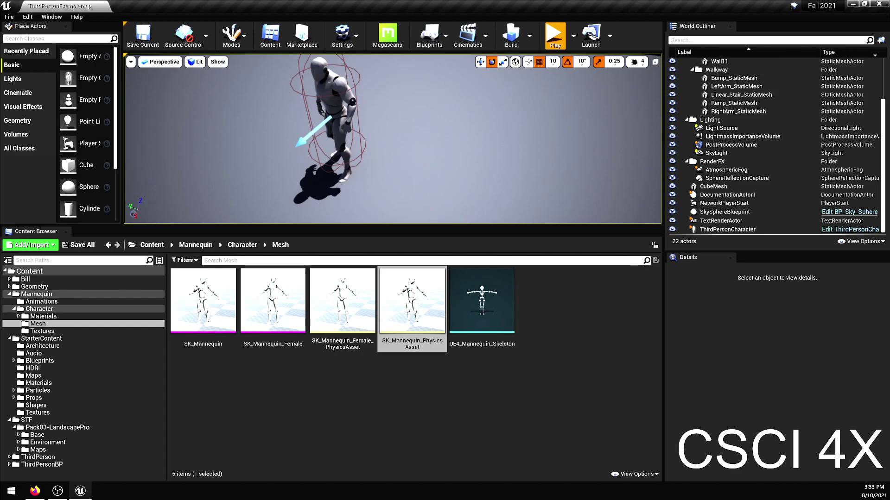
{"action": "left_click", "coordinate": [555, 36]}
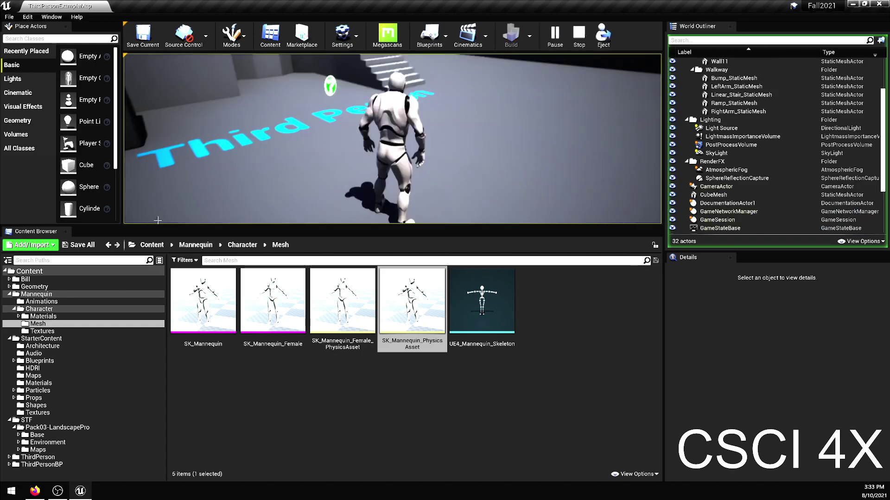
Step: Exit the running game with Esc and return to the level editor and its Content Browser
{"action": "key", "text": "Escape"}
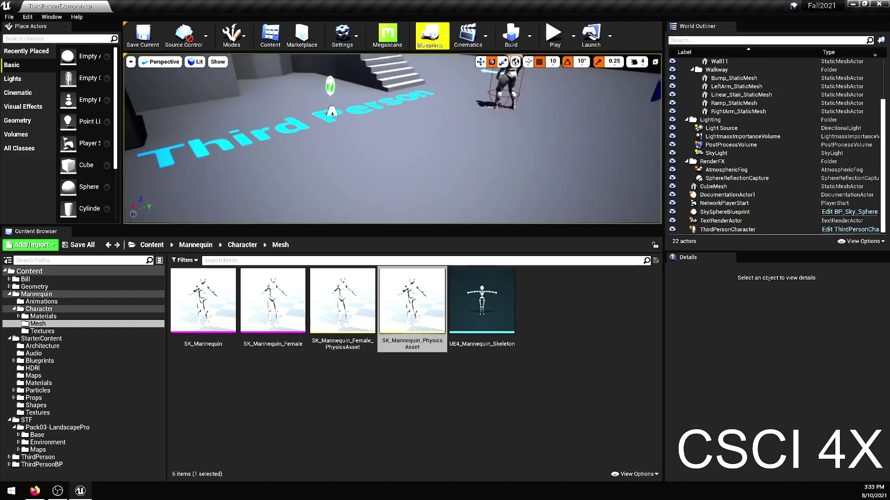
{"action": "left_click", "coordinate": [58, 491]}
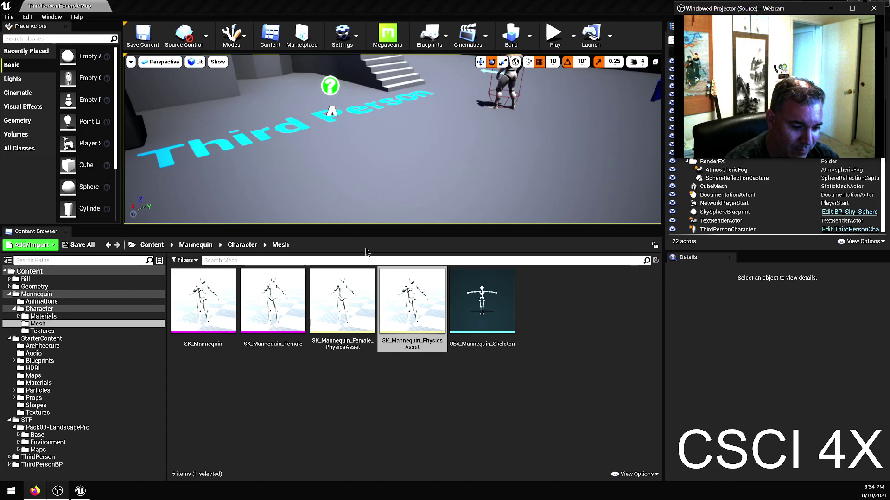
Step: Switch to Firefox, search DuckDuckGo for 'mixamo', and open the Mixamo site from the results
{"action": "key", "text": "alt+Tab"}
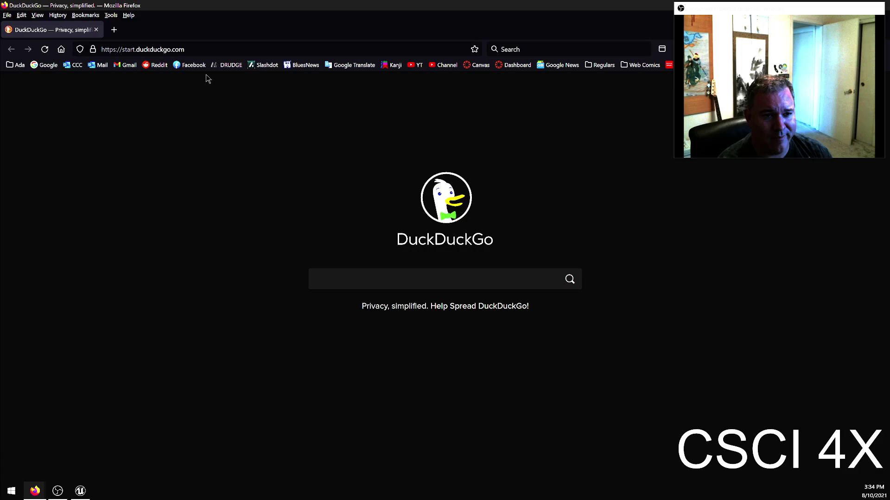
{"action": "type", "text": "mixamo"}
{"action": "key", "text": "Return"}
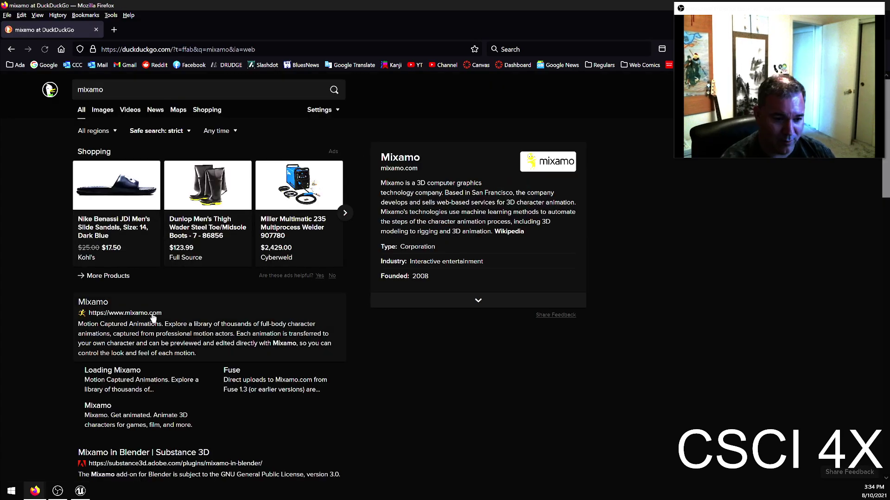
{"action": "left_click", "coordinate": [95, 302]}
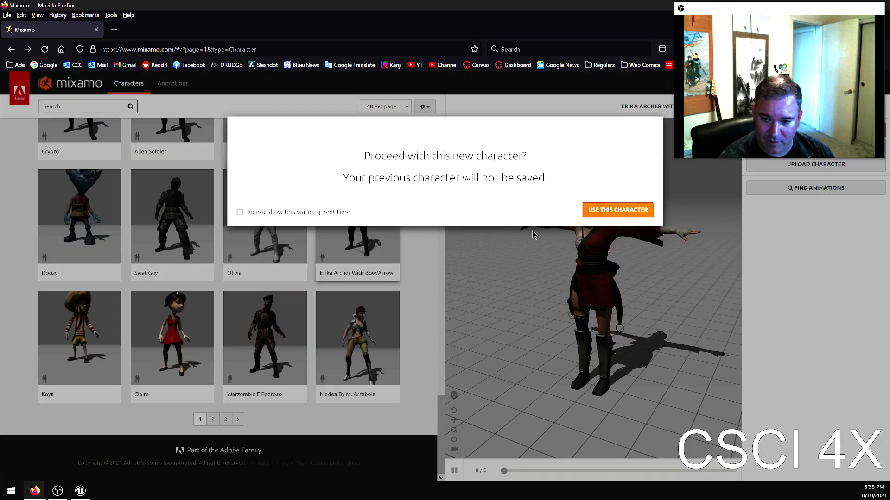
Step: Confirm Use This Character to load Erika Archer With Bow/Arrow
{"action": "key", "text": "Return"}
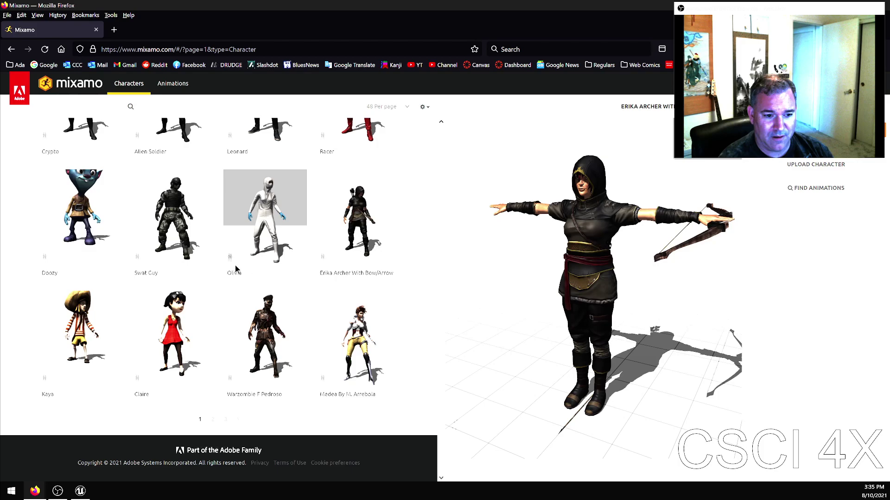
Step: Scroll up and down through Mixamo's Characters grid to browse the library
{"action": "scroll", "coordinate": [234, 275], "scroll_direction": "up", "scroll_amount": 5}
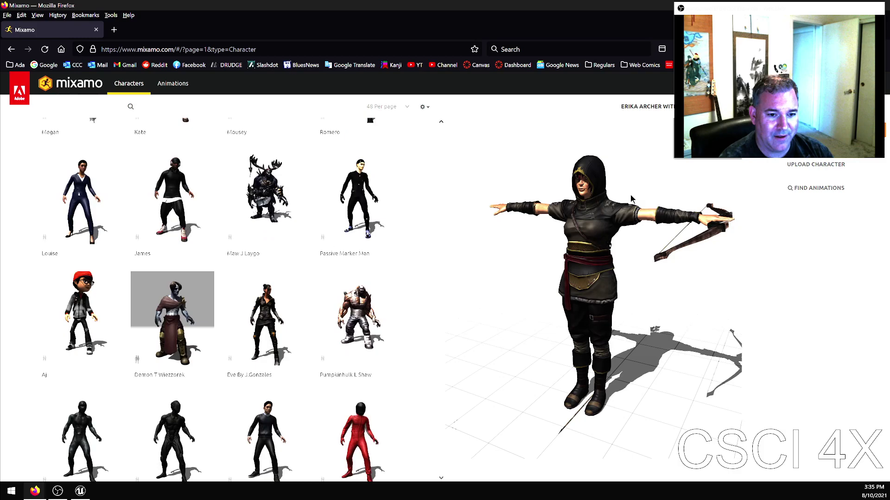
{"action": "scroll", "coordinate": [284, 325], "scroll_direction": "up", "scroll_amount": 4}
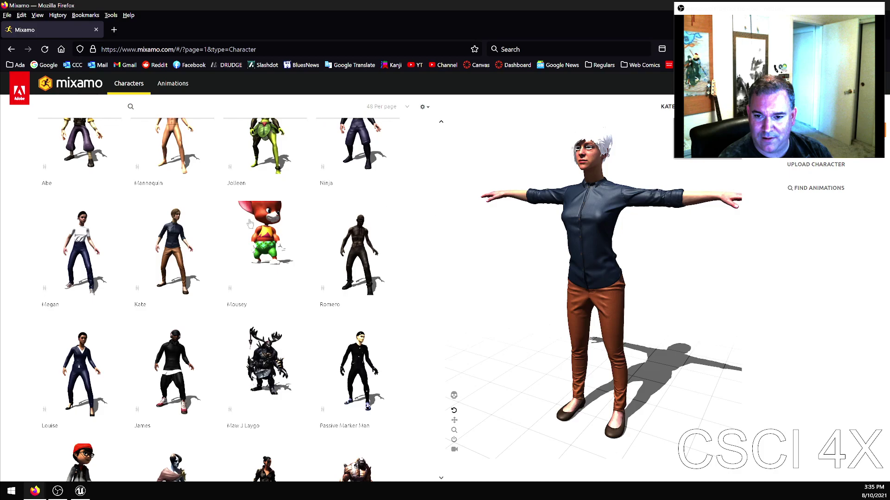
{"action": "scroll", "coordinate": [250, 224], "scroll_direction": "up", "scroll_amount": 1}
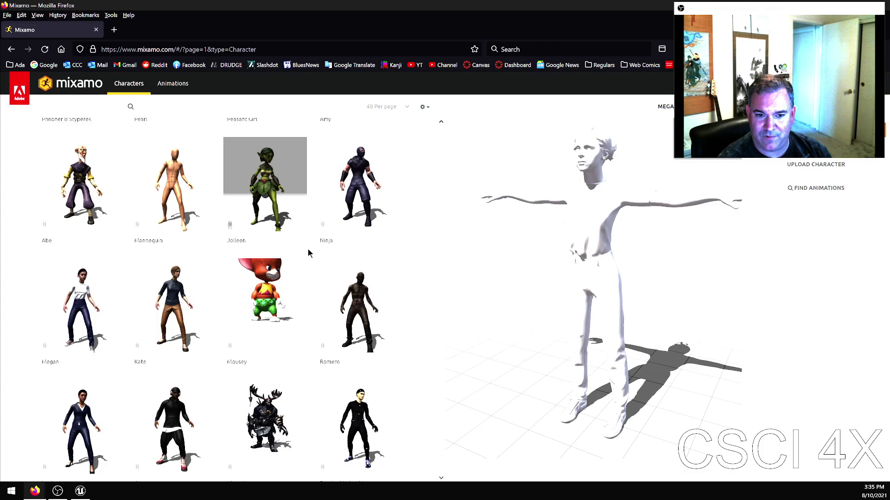
{"action": "scroll", "coordinate": [307, 248], "scroll_direction": "down", "scroll_amount": 10}
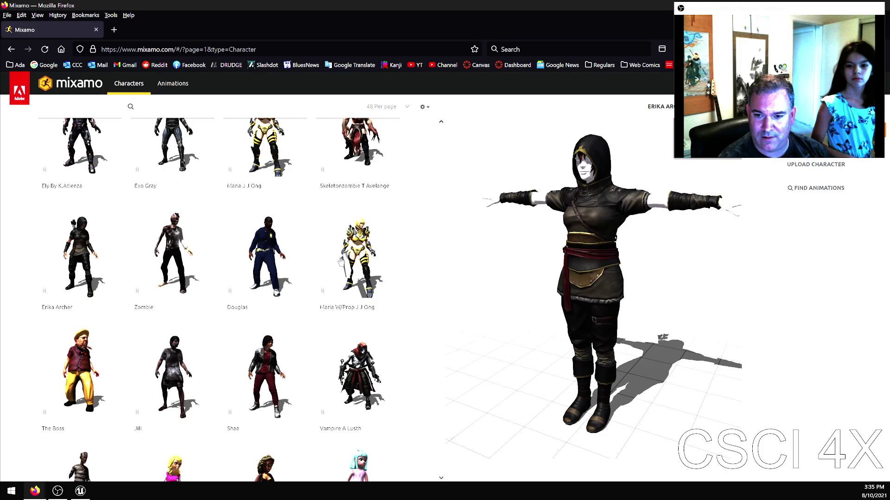
Step: Preview Swat Guy, another grid character, and the red Racer from the Characters library
{"action": "scroll", "coordinate": [278, 278], "scroll_direction": "down", "scroll_amount": 10}
{"action": "left_click", "coordinate": [175, 218]}
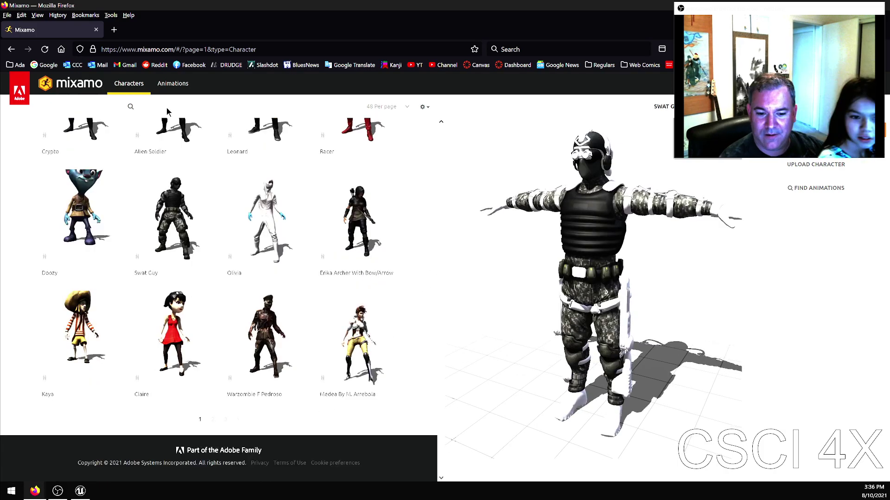
{"action": "left_click", "coordinate": [77, 195]}
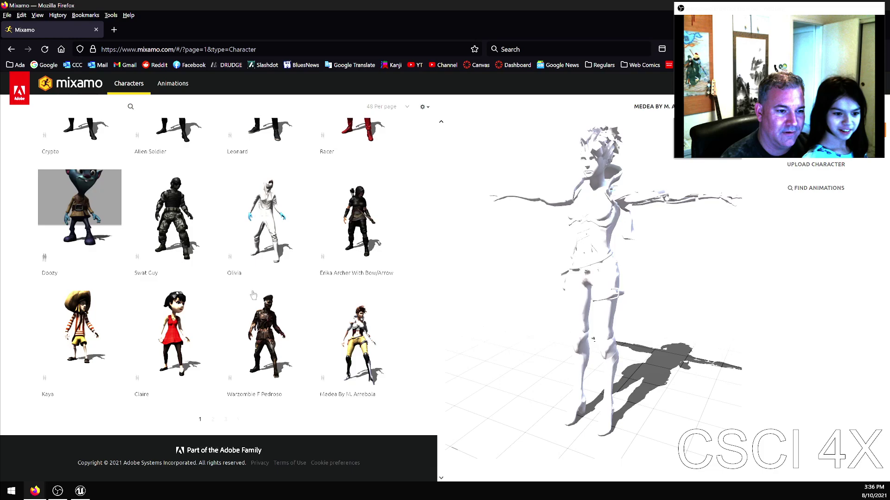
{"action": "scroll", "coordinate": [367, 303], "scroll_direction": "up", "scroll_amount": 4}
{"action": "left_click", "coordinate": [367, 303]}
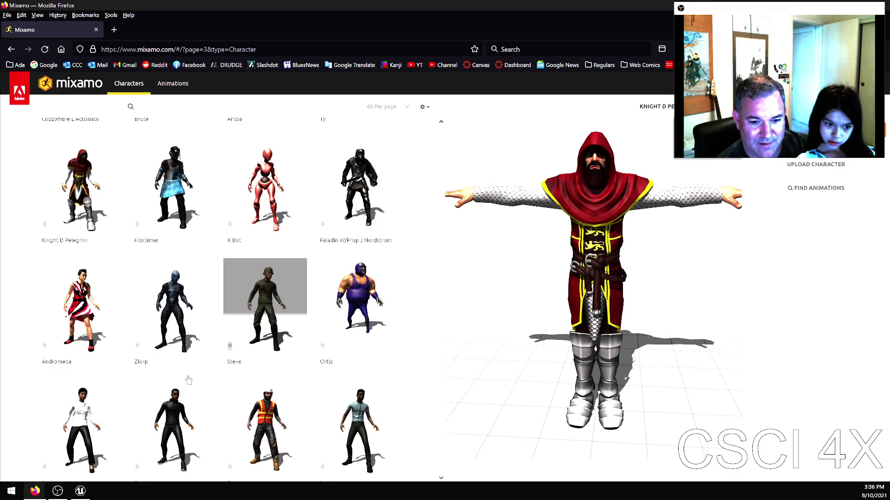
Step: Return to page 2 of the Characters grid and load Akai E Espiritu into the preview
{"action": "scroll", "coordinate": [278, 306], "scroll_direction": "down", "scroll_amount": 3}
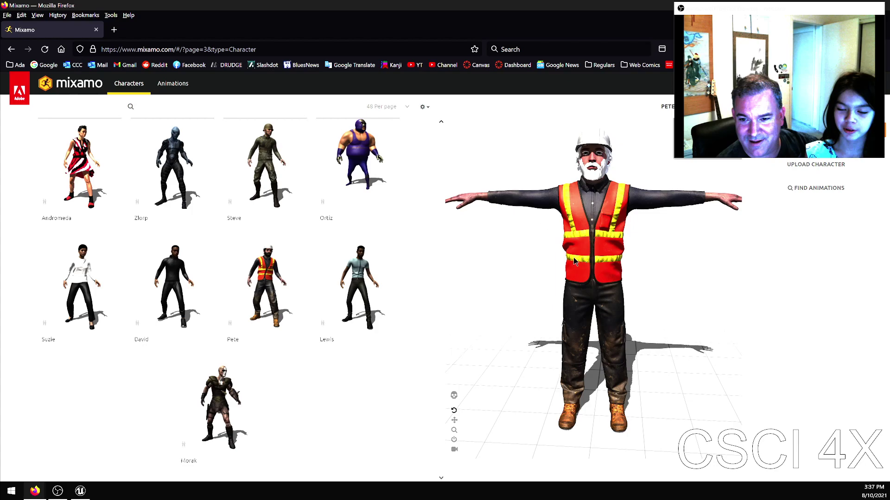
{"action": "key", "text": "alt+Left"}
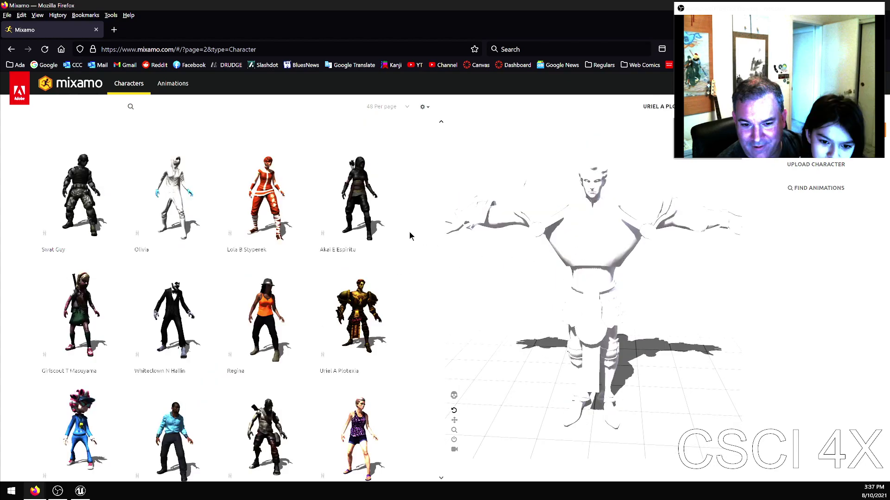
{"action": "left_click", "coordinate": [359, 194]}
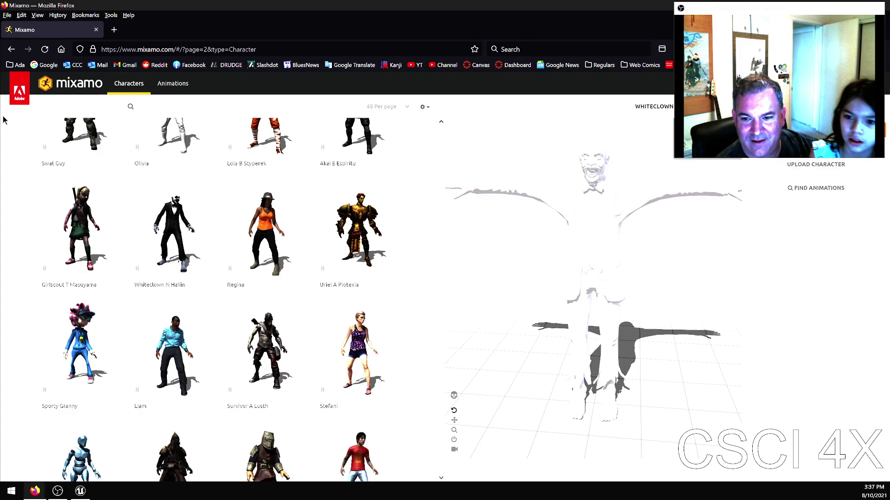
Step: Switch to the Animations library and preview Zombie Idle on the clown character
{"action": "left_click", "coordinate": [171, 92]}
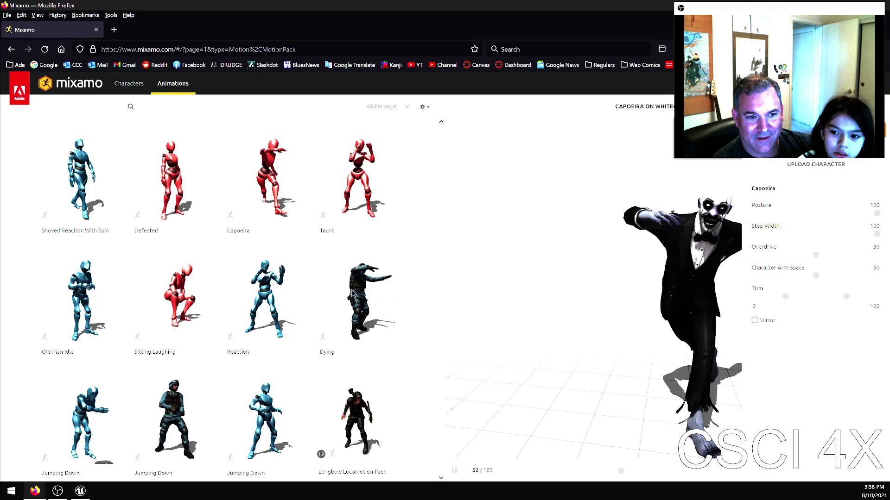
{"action": "scroll", "coordinate": [427, 286], "scroll_direction": "down", "scroll_amount": 6}
{"action": "left_click", "coordinate": [264, 347]}
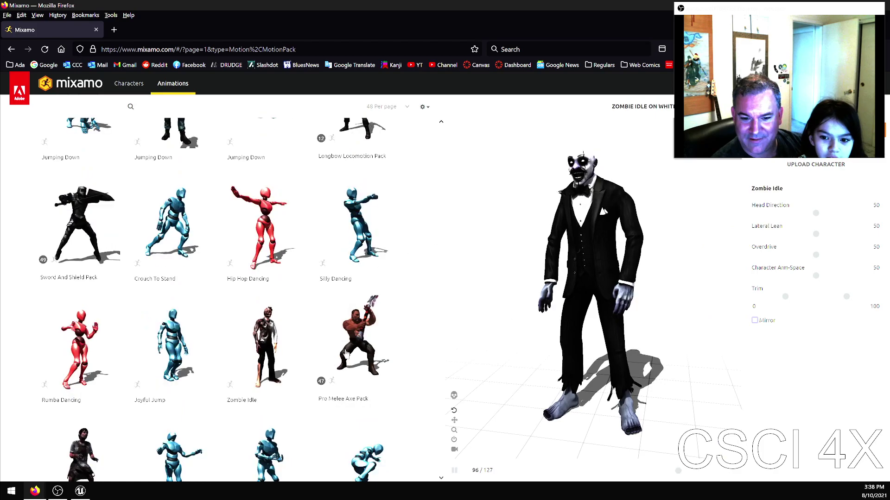
Step: Play the Petting Animal animation on the clown character
{"action": "scroll", "coordinate": [356, 370], "scroll_direction": "down", "scroll_amount": 2}
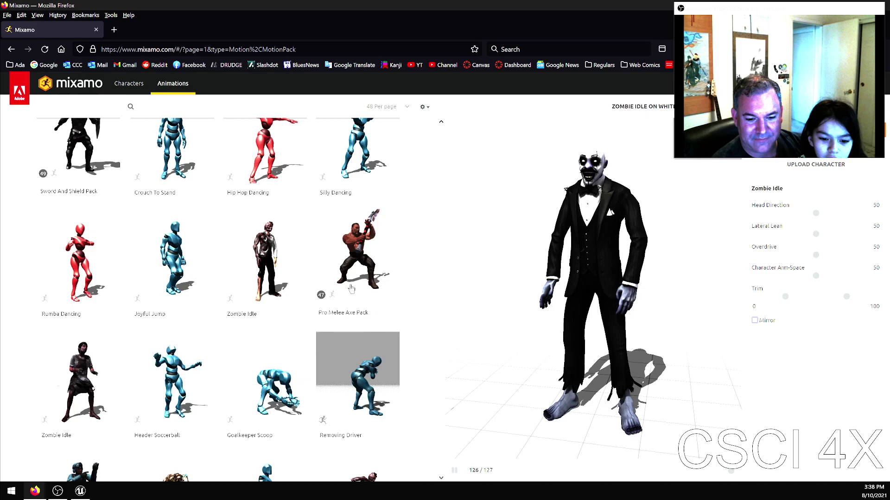
{"action": "scroll", "coordinate": [347, 285], "scroll_direction": "down", "scroll_amount": 5}
{"action": "left_click", "coordinate": [348, 322]}
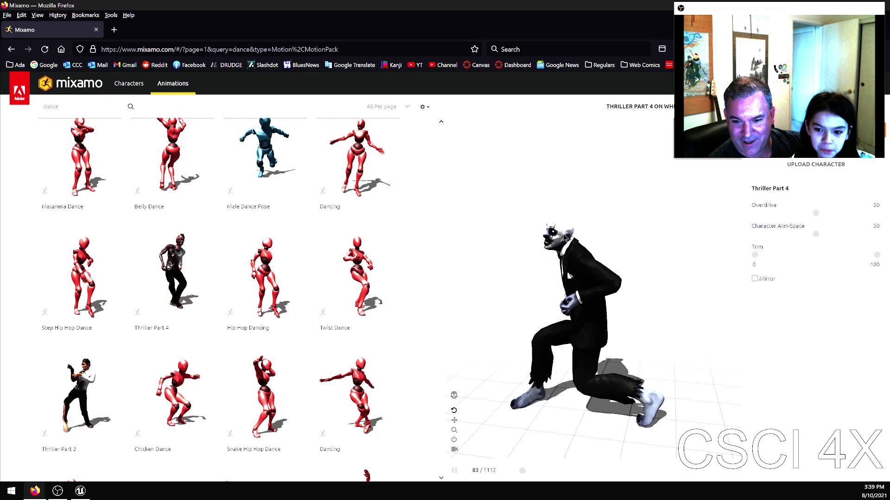
Step: Load the 'Dancing' animation onto the Whiteclown character in the 3D preview
{"action": "left_click", "coordinate": [357, 158]}
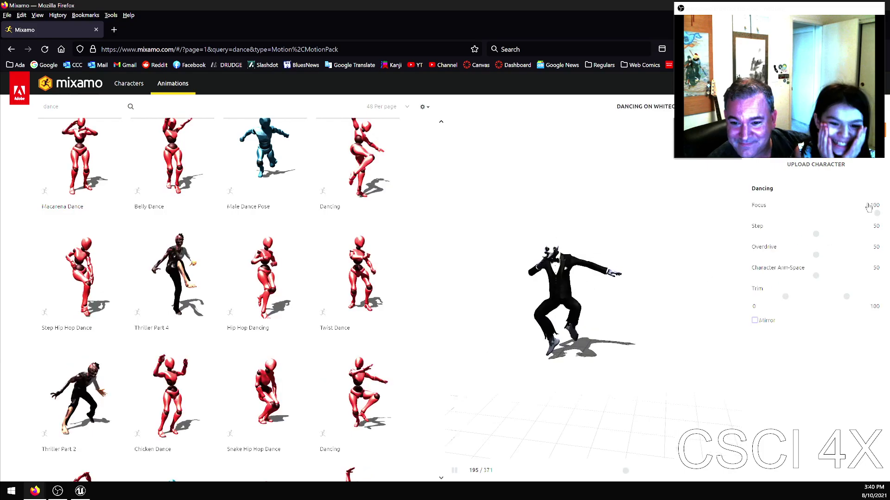
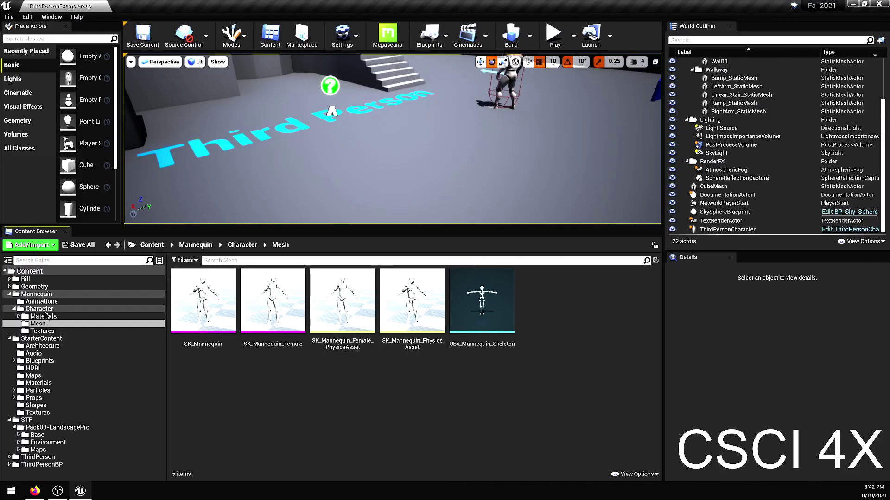
Step: Expand the Bill folder, open its Animations subfolder, then go back to Bill
{"action": "left_click", "coordinate": [32, 281]}
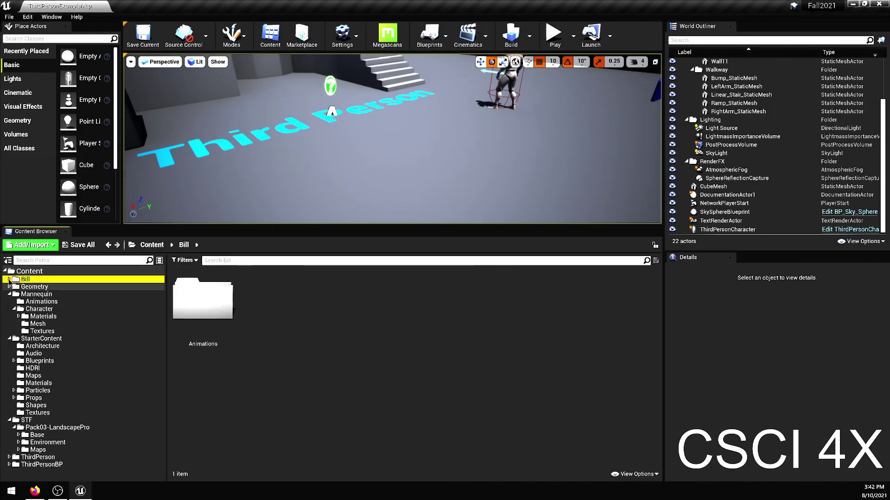
{"action": "left_click", "coordinate": [9, 279]}
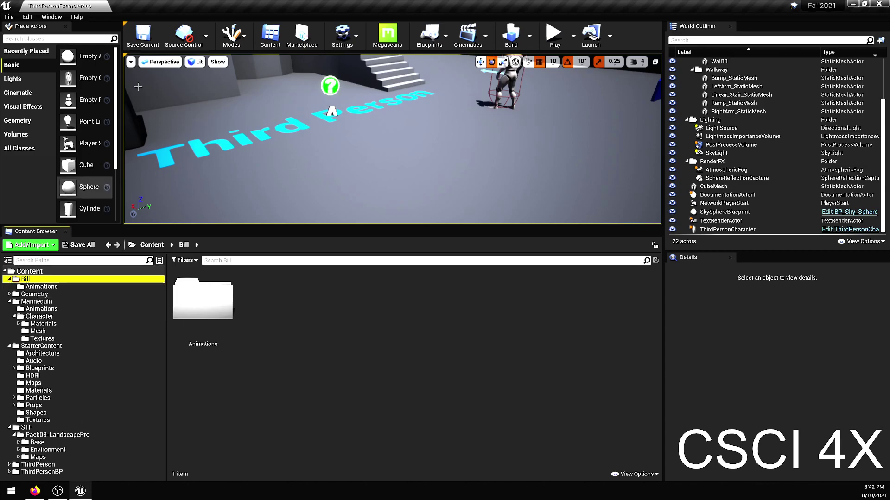
{"action": "double_click", "coordinate": [218, 302]}
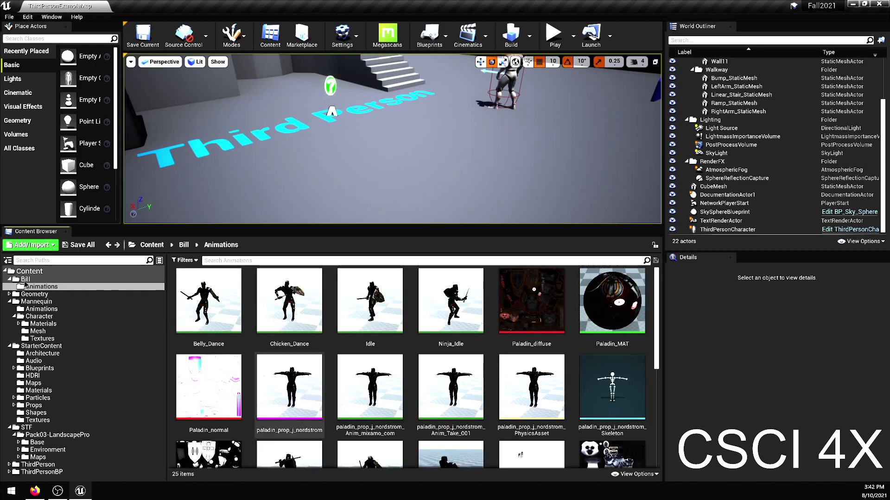
{"action": "key", "text": "alt+Left"}
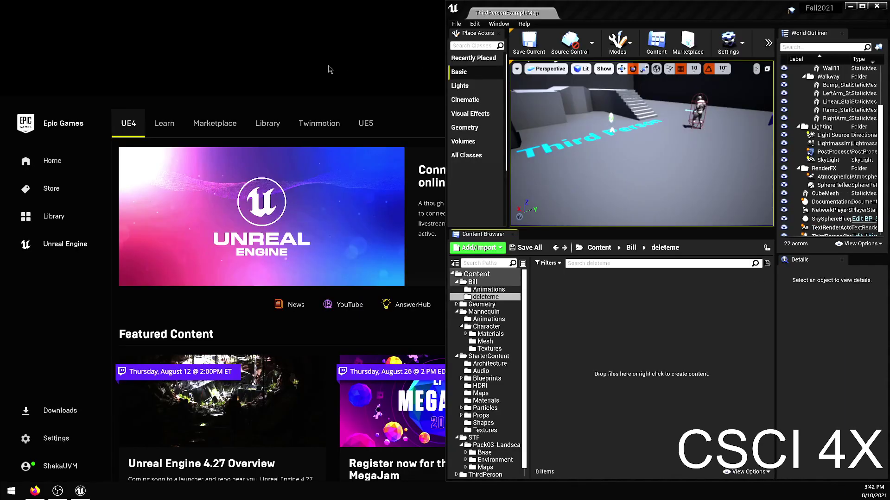
Step: Close the Epic launcher and drag whiteclown_n_hallin.fbx from Desktop\Mixamo into the deleteme folder
{"action": "left_click_drag", "start_coordinate": [403, 14], "coordinate": [485, 155]}
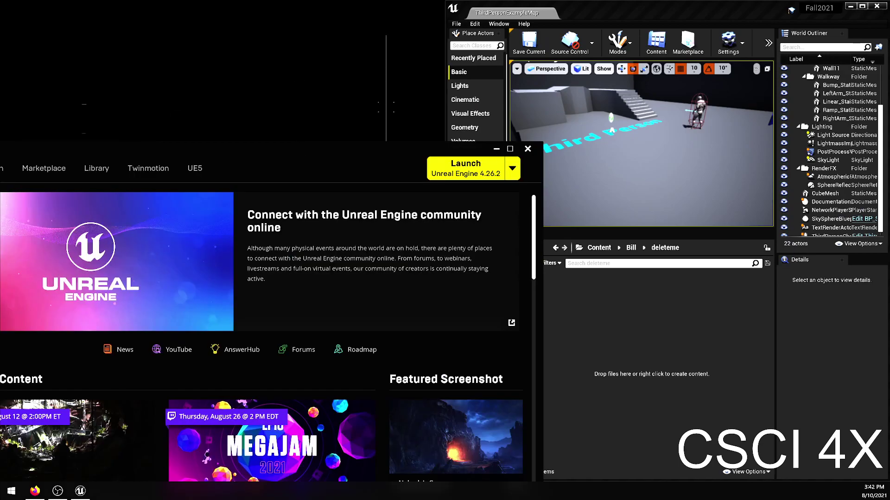
{"action": "key", "text": "alt+F4"}
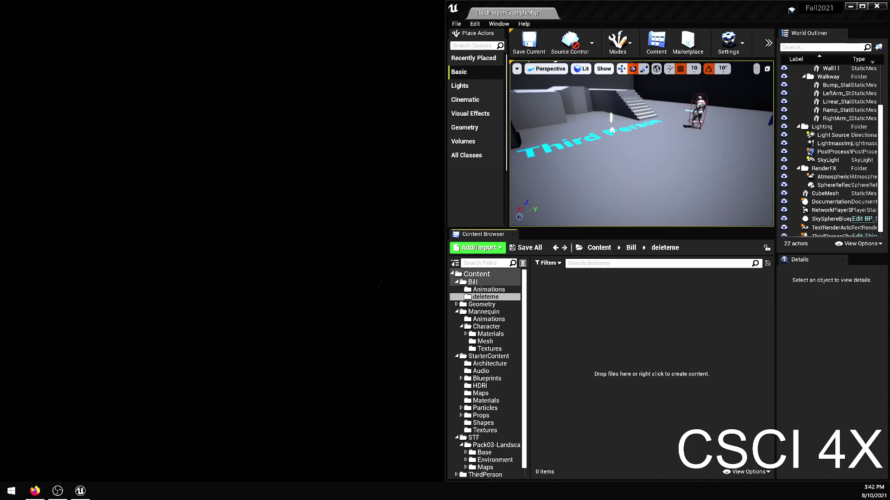
{"action": "left_click_drag", "start_coordinate": [0, 58], "coordinate": [366, 57]}
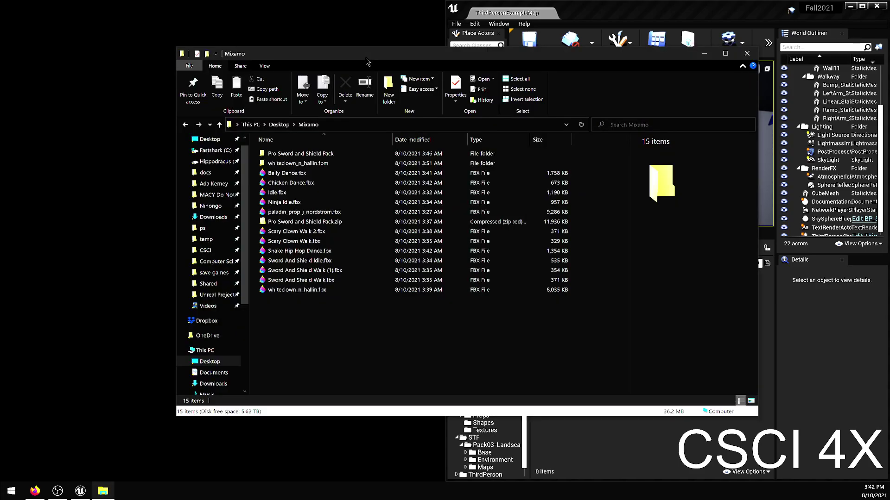
{"action": "key", "text": "super+Left"}
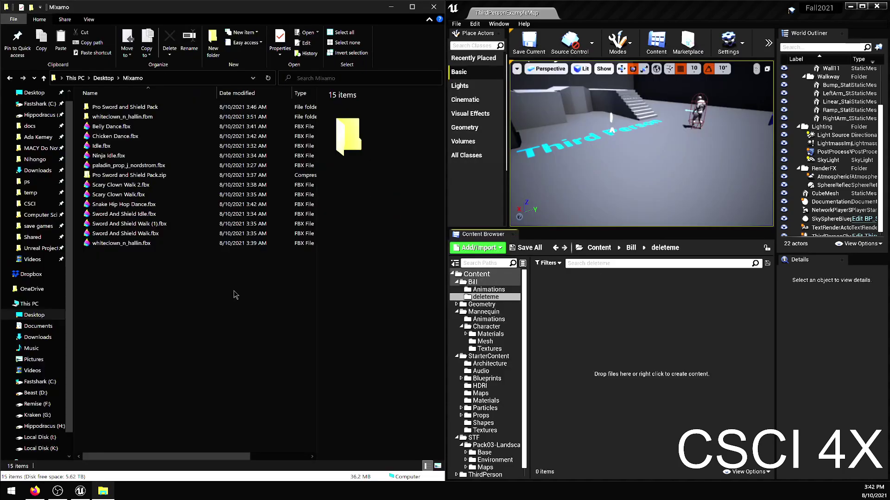
{"action": "left_click", "coordinate": [107, 245]}
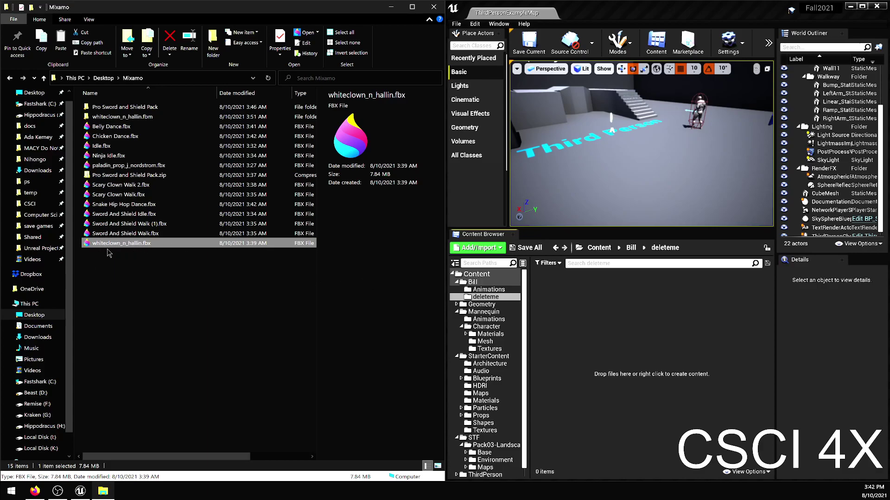
{"action": "left_click_drag", "start_coordinate": [108, 246], "coordinate": [625, 341]}
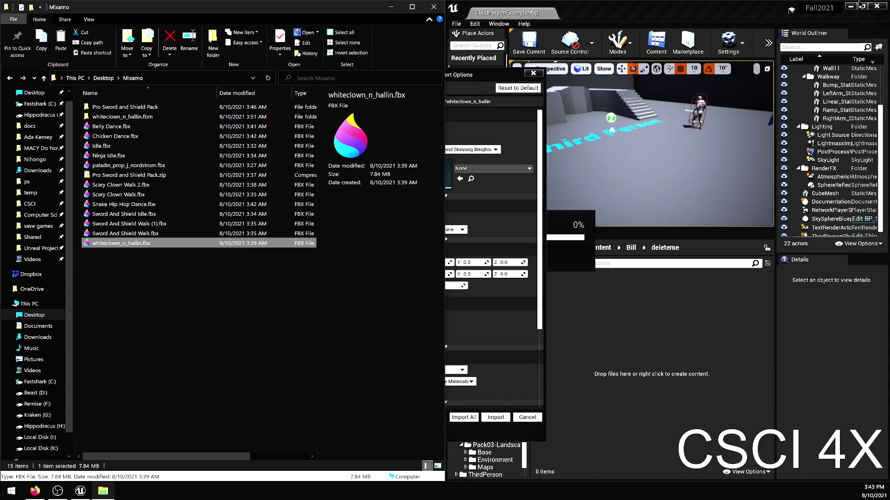
Step: Import the white clown FBX using paladin_prop_j_nordstrom_Skeleton as its skeleton
{"action": "left_click", "coordinate": [385, 11]}
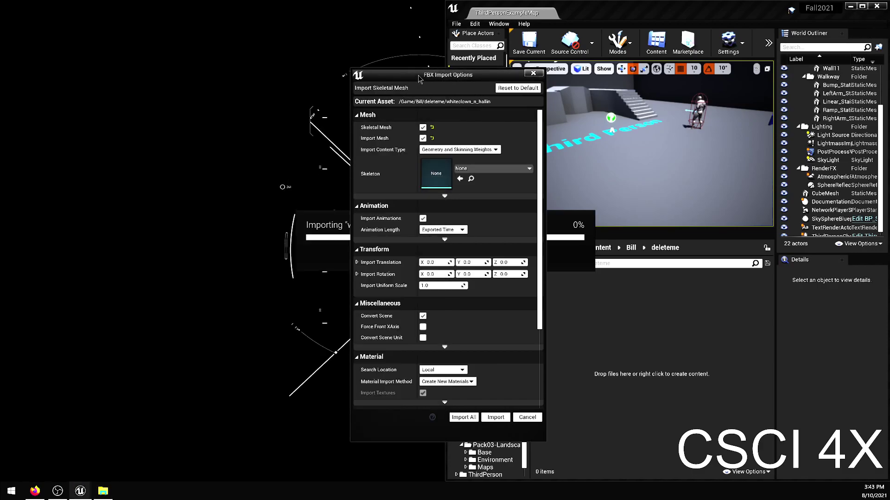
{"action": "left_click_drag", "start_coordinate": [441, 75], "coordinate": [447, 41]}
{"action": "left_click", "coordinate": [498, 133]}
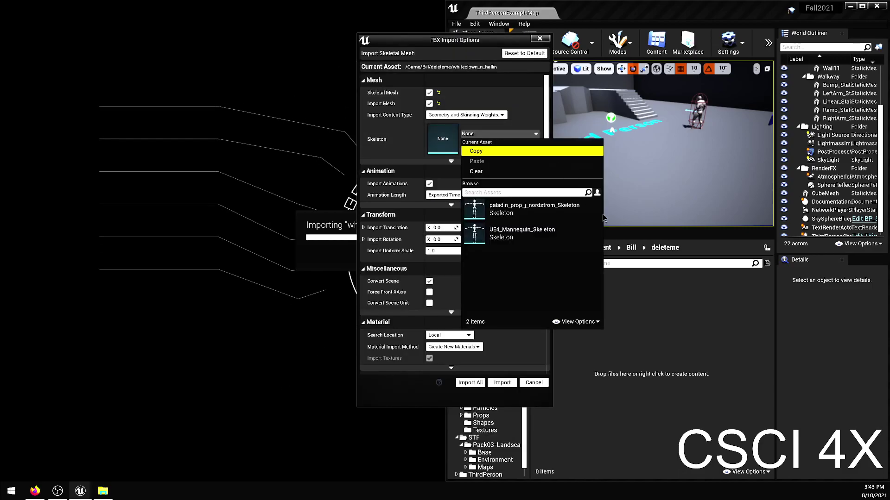
{"action": "left_click", "coordinate": [530, 211]}
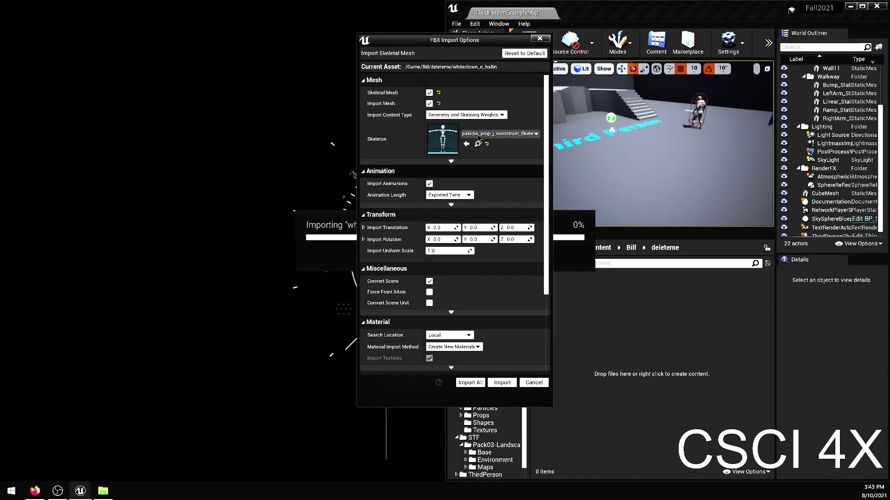
{"action": "left_click", "coordinate": [512, 135]}
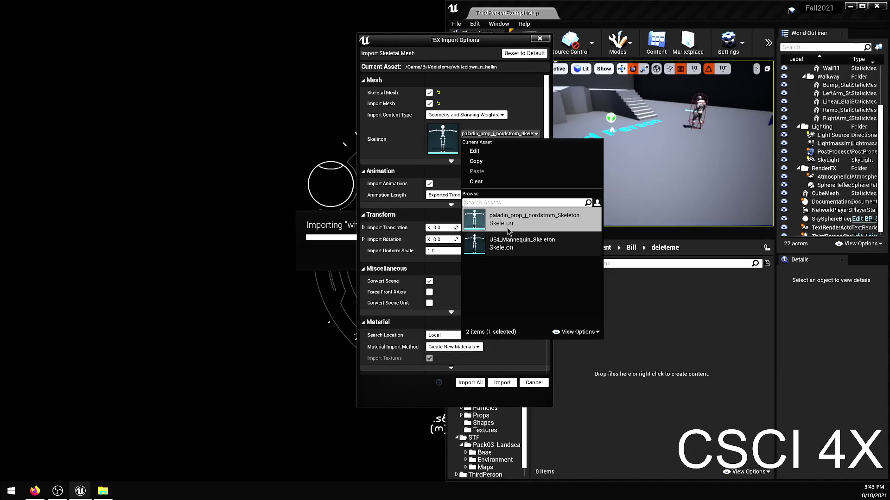
{"action": "left_click", "coordinate": [397, 154]}
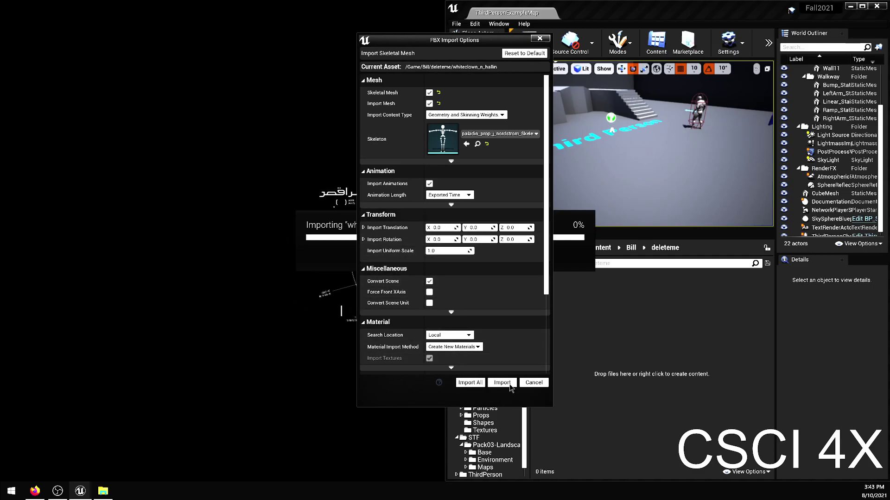
{"action": "left_click", "coordinate": [479, 385]}
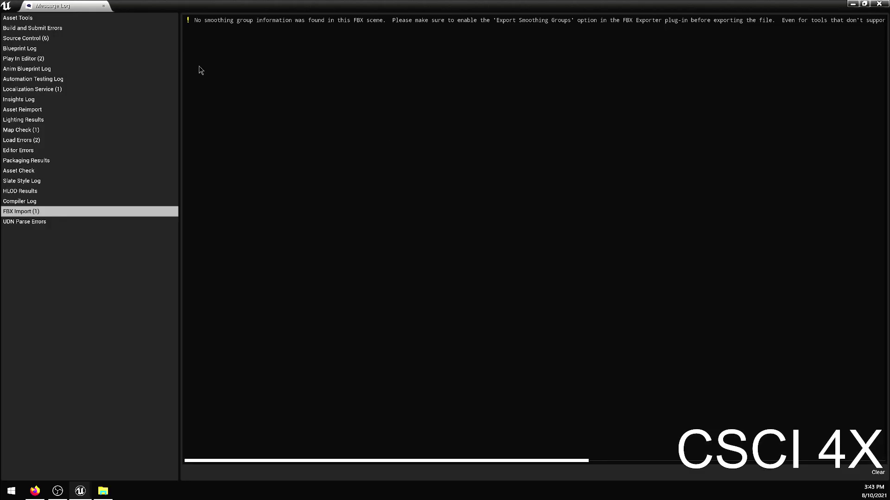
Step: Close the Message Log, place whiteclown_n_hallin in the level, and browse its 9 imported assets
{"action": "left_click", "coordinate": [283, 21]}
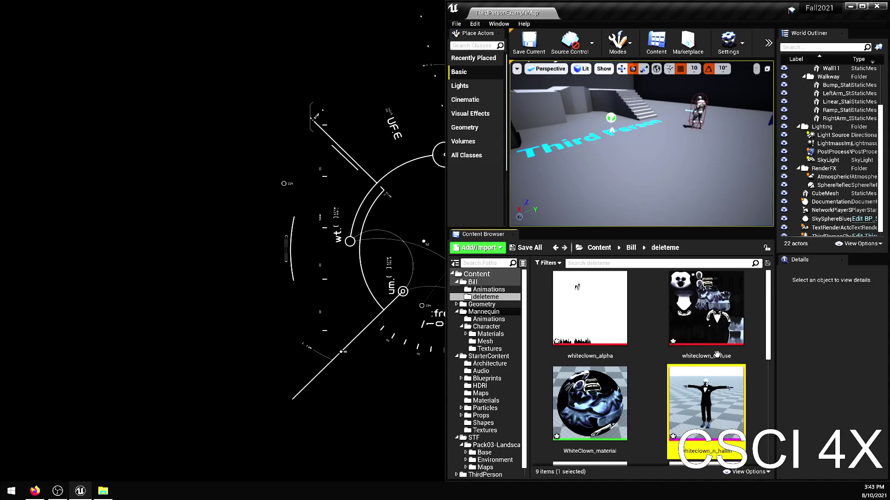
{"action": "left_click_drag", "start_coordinate": [620, 171], "coordinate": [620, 173]}
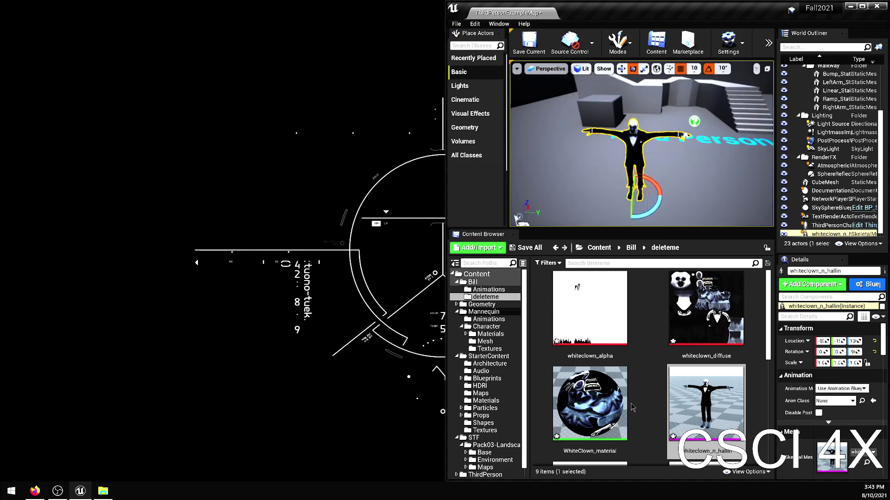
{"action": "scroll", "coordinate": [727, 341], "scroll_direction": "down", "scroll_amount": 1}
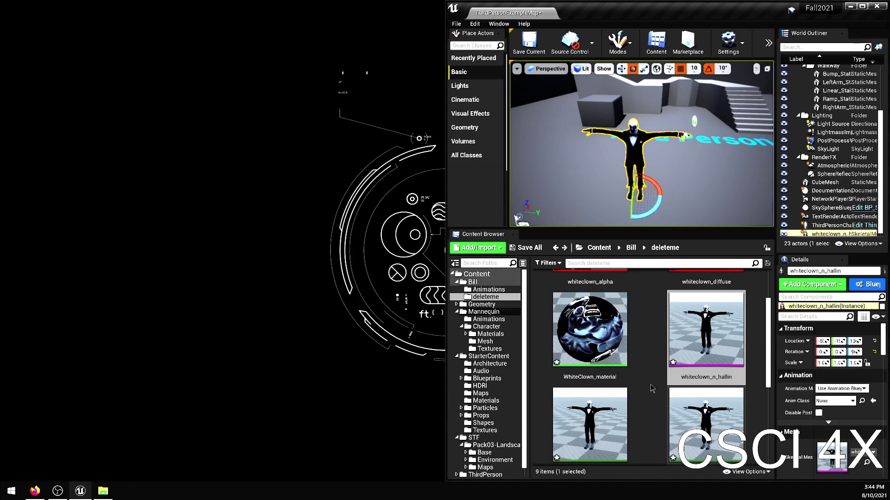
{"action": "scroll", "coordinate": [653, 386], "scroll_direction": "down", "scroll_amount": 1}
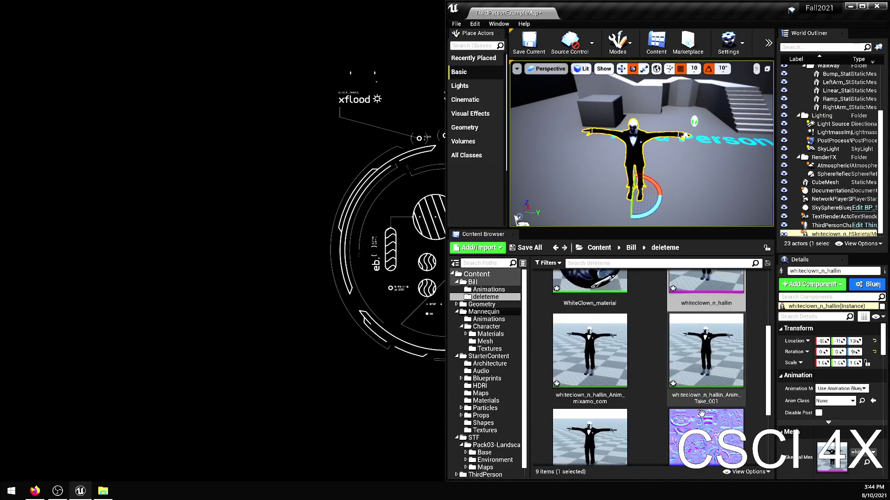
{"action": "scroll", "coordinate": [581, 339], "scroll_direction": "up", "scroll_amount": 1}
{"action": "scroll", "coordinate": [586, 338], "scroll_direction": "up", "scroll_amount": 1}
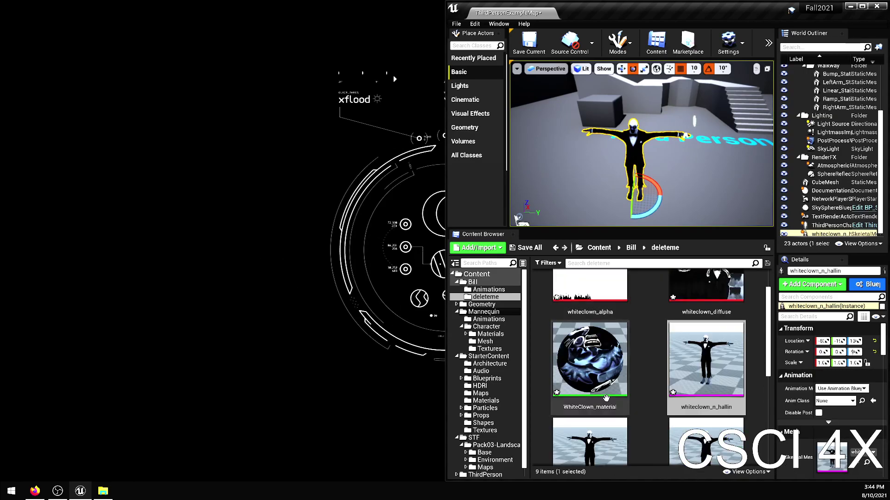
{"action": "scroll", "coordinate": [579, 334], "scroll_direction": "up", "scroll_amount": 1}
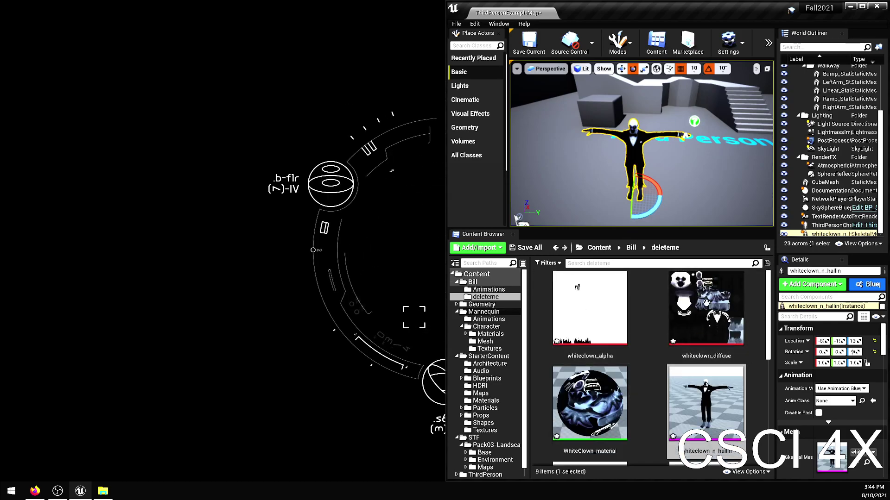
{"action": "scroll", "coordinate": [695, 306], "scroll_direction": "down", "scroll_amount": 1}
{"action": "scroll", "coordinate": [625, 384], "scroll_direction": "down", "scroll_amount": 1}
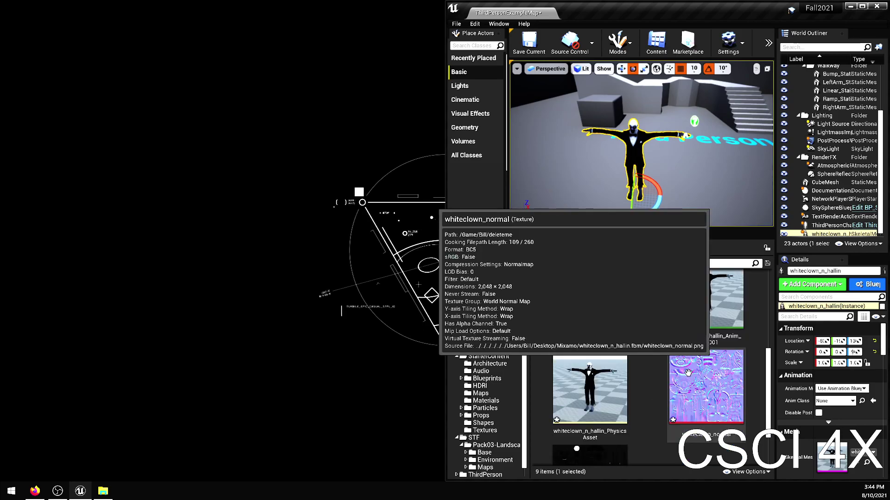
{"action": "scroll", "coordinate": [639, 398], "scroll_direction": "up", "scroll_amount": 2}
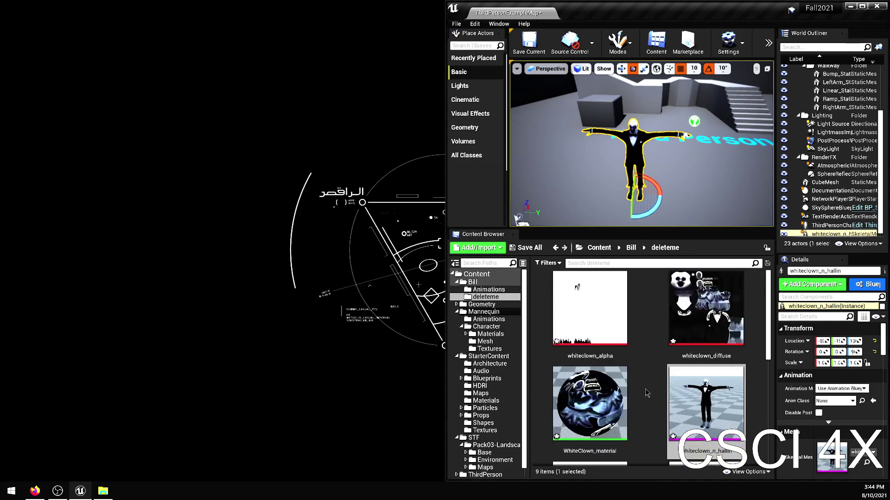
{"action": "scroll", "coordinate": [651, 426], "scroll_direction": "down", "scroll_amount": 1}
{"action": "scroll", "coordinate": [631, 429], "scroll_direction": "down", "scroll_amount": 1}
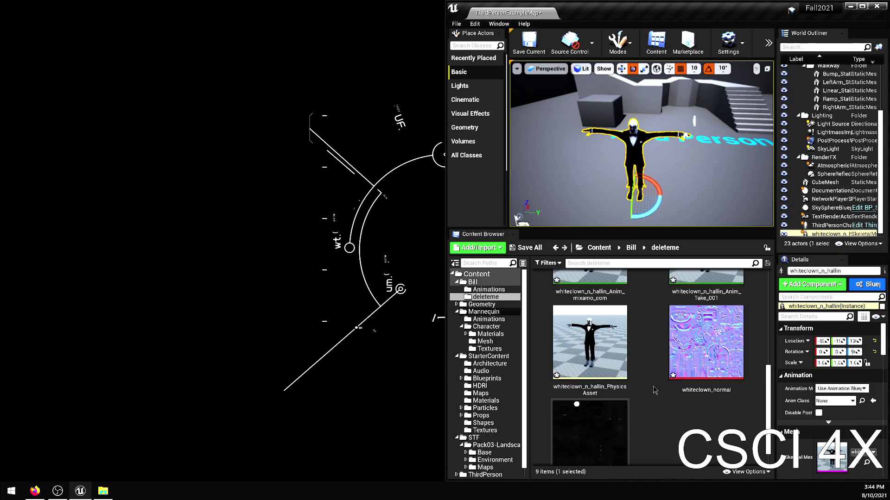
{"action": "scroll", "coordinate": [687, 409], "scroll_direction": "up", "scroll_amount": 2}
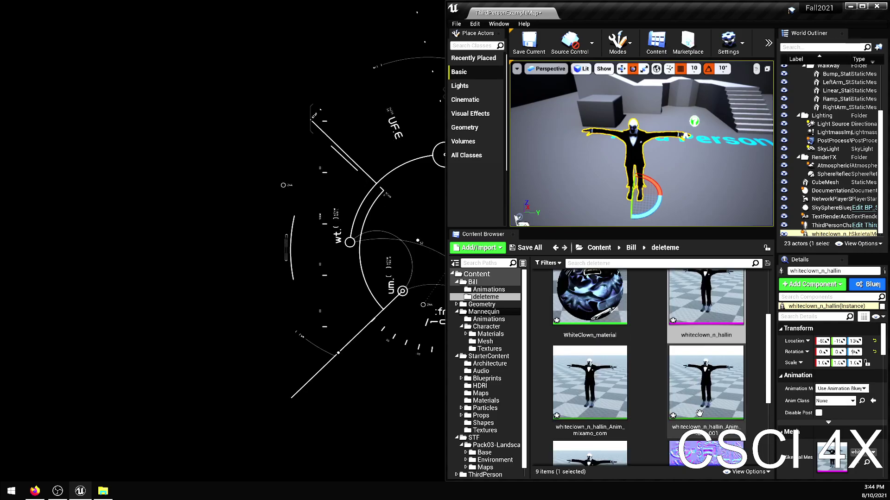
{"action": "scroll", "coordinate": [697, 412], "scroll_direction": "down", "scroll_amount": 3}
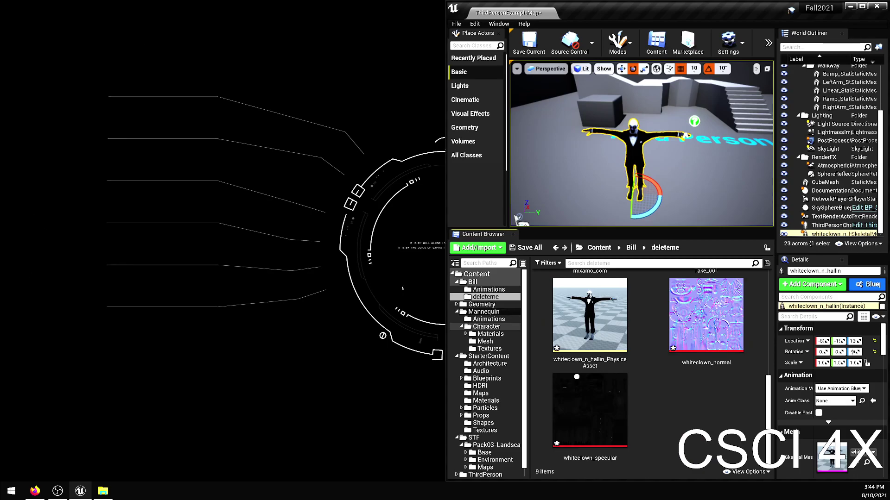
Step: Snap Explorer left and drag Chicken Dance.fbx from Mixamo into the deleteme content folder
{"action": "left_click", "coordinate": [103, 491]}
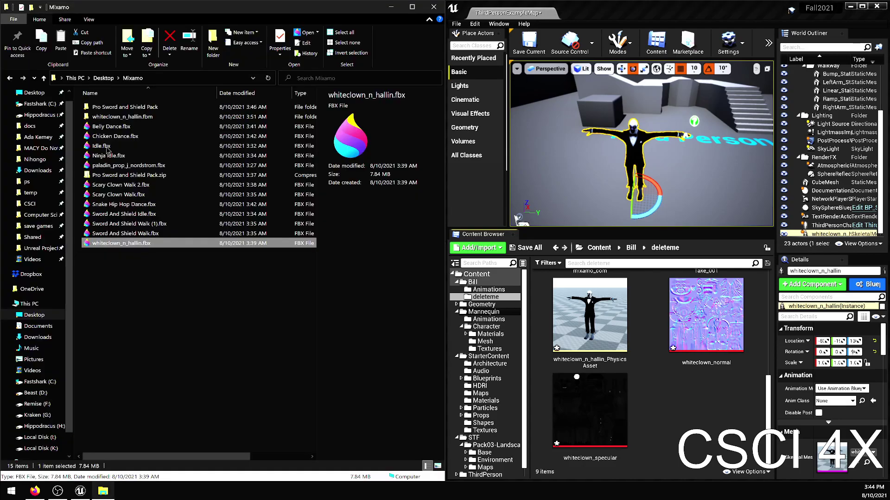
{"action": "left_click", "coordinate": [98, 273]}
{"action": "left_click_drag", "start_coordinate": [108, 249], "coordinate": [170, 283]}
{"action": "left_click_drag", "start_coordinate": [132, 245], "coordinate": [761, 371]}
{"action": "scroll", "coordinate": [714, 385], "scroll_direction": "up", "scroll_amount": 5}
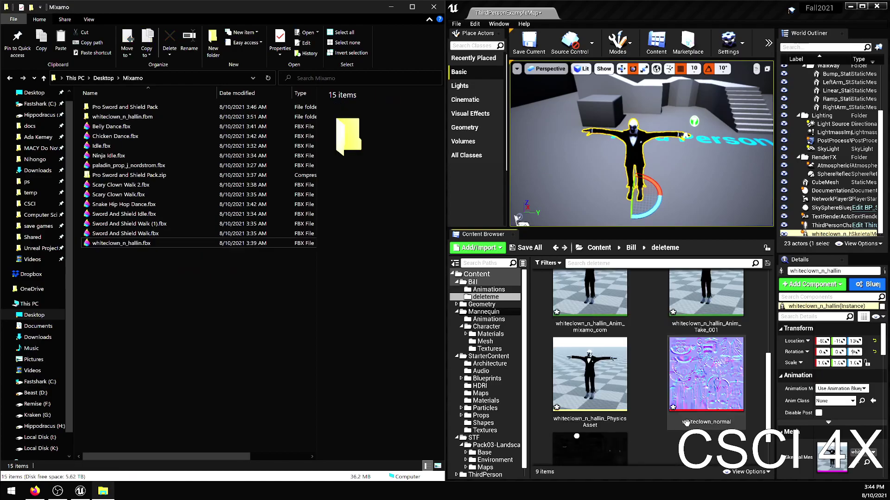
{"action": "left_click", "coordinate": [412, 7]}
{"action": "left_click", "coordinate": [363, 242]}
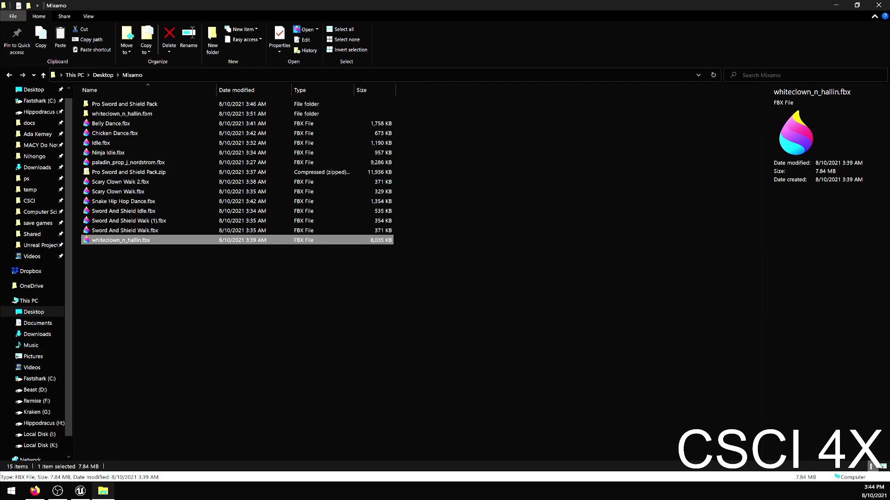
{"action": "key", "text": "super+Left"}
{"action": "left_click", "coordinate": [213, 320]}
{"action": "left_click", "coordinate": [129, 134]}
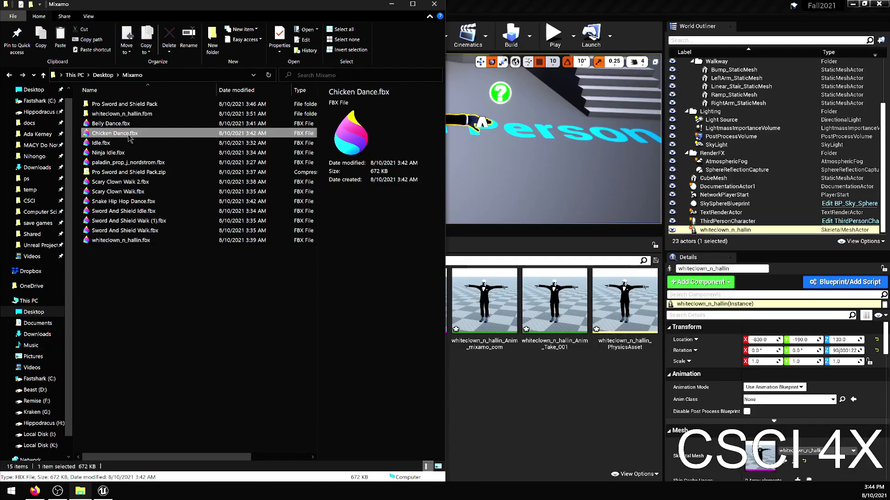
{"action": "left_click_drag", "start_coordinate": [128, 138], "coordinate": [523, 385]}
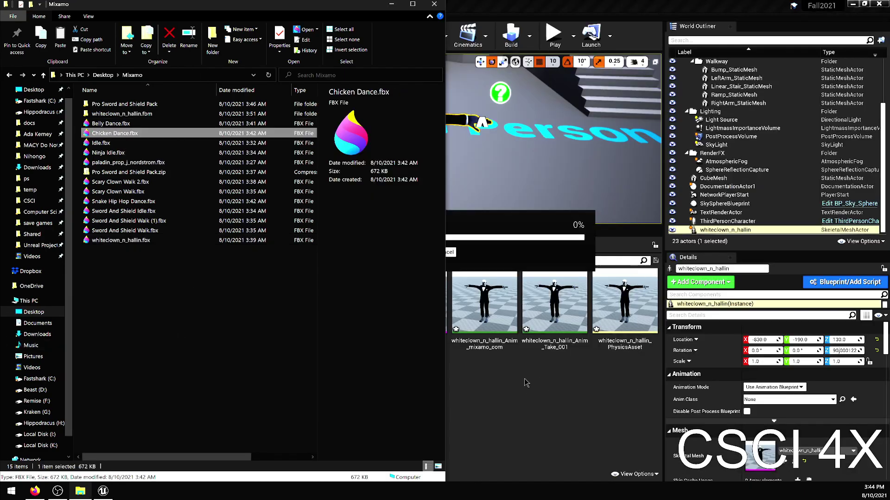
Step: Import Chicken_Dance for paladin_prop_j_nordstrom_Skeleton with Import All
{"action": "left_click", "coordinate": [392, 4]}
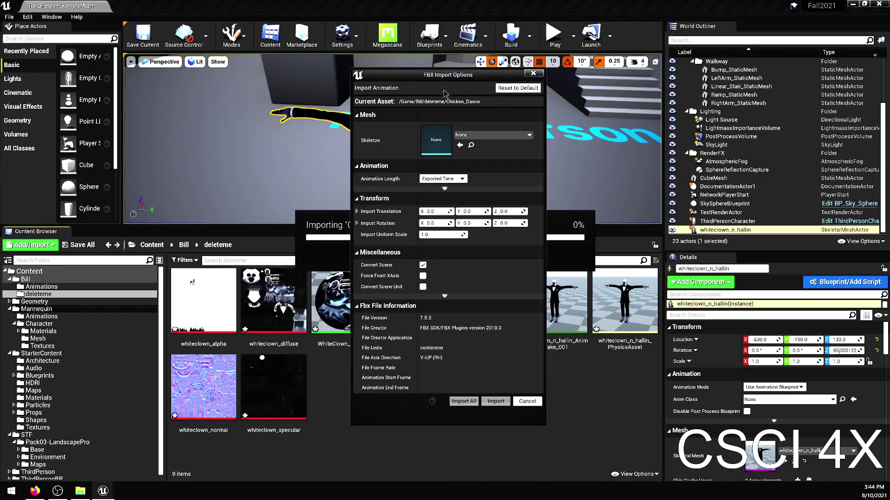
{"action": "left_click", "coordinate": [503, 216]}
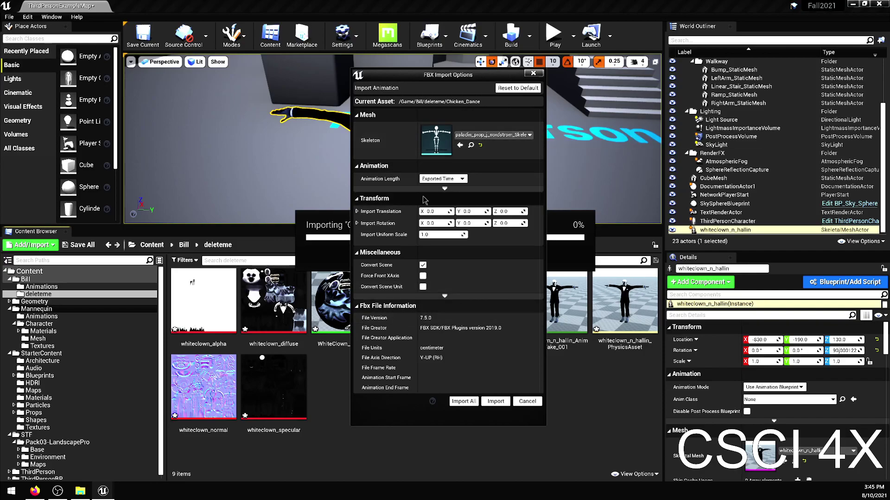
{"action": "left_click", "coordinate": [471, 402]}
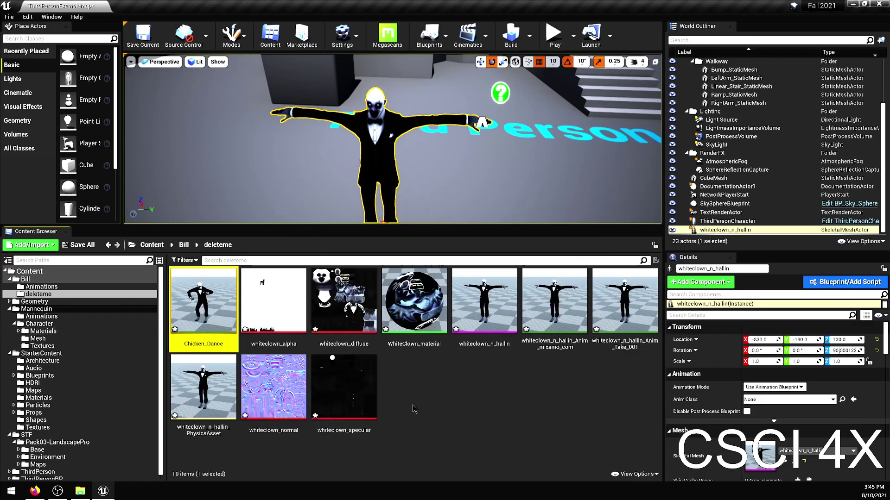
Step: Open Chicken_Dance full screen and check its whiteclown_n_hallin mesh and paladin skeleton
{"action": "double_click", "coordinate": [205, 300]}
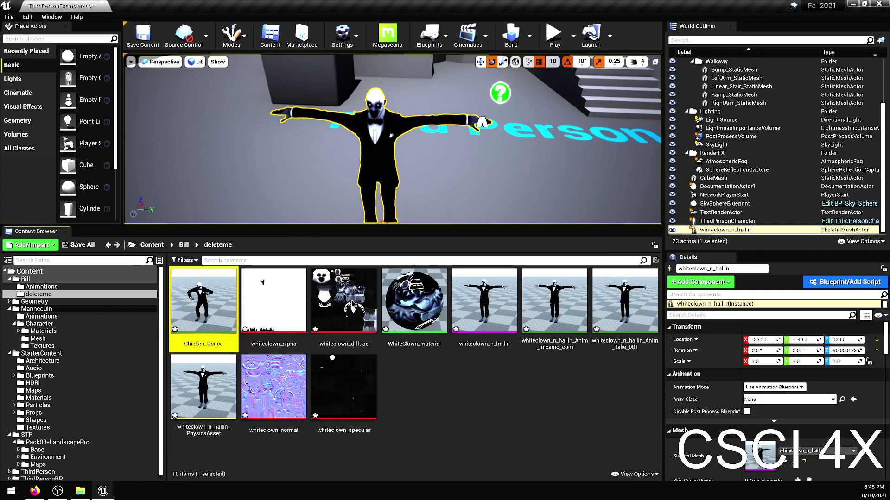
{"action": "double_click", "coordinate": [520, 147]}
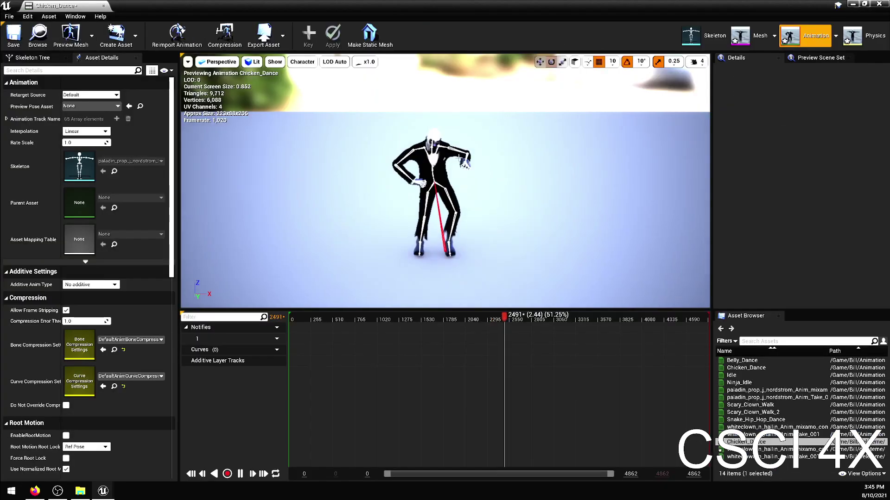
{"action": "left_click", "coordinate": [751, 41]}
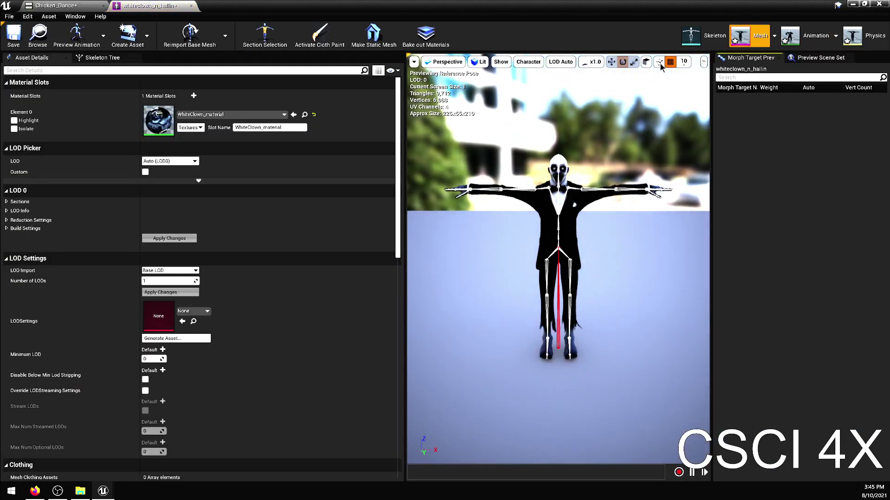
{"action": "left_click", "coordinate": [717, 38]}
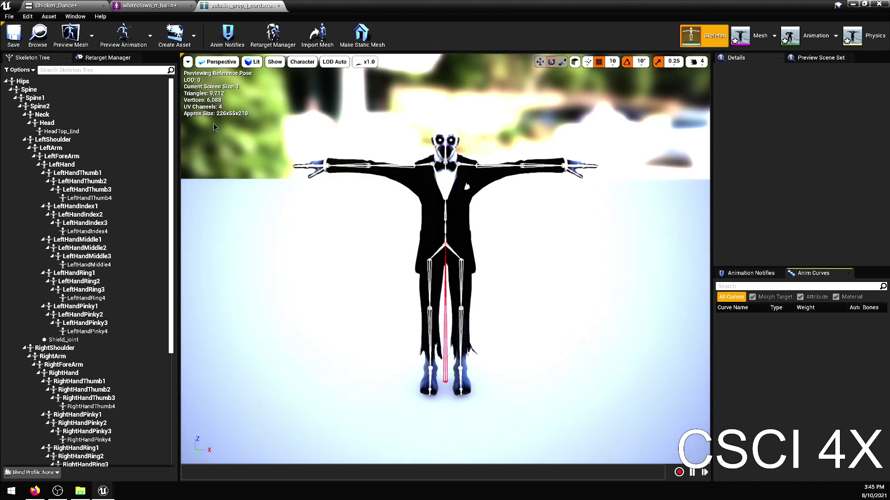
{"action": "left_click", "coordinate": [135, 6]}
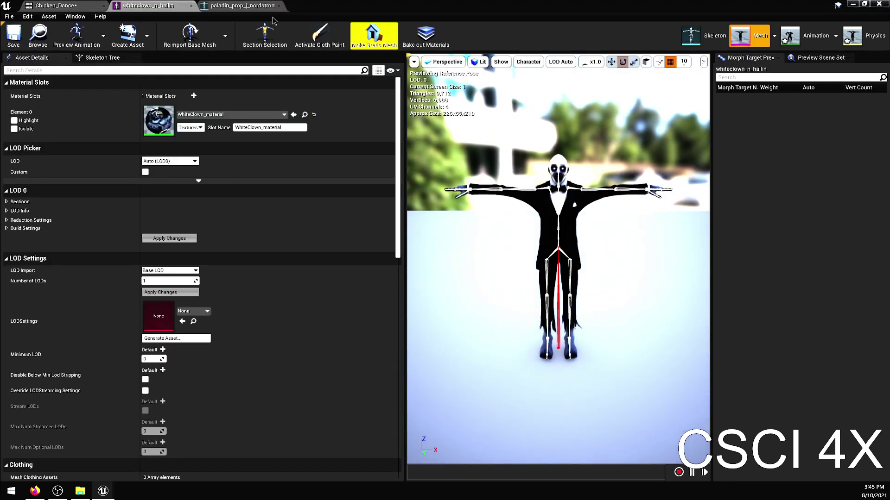
{"action": "left_click", "coordinate": [222, 6]}
Step: Preview the clown dancing in Animation mode with Character > Bones drawing turned off
{"action": "left_click", "coordinate": [794, 36]}
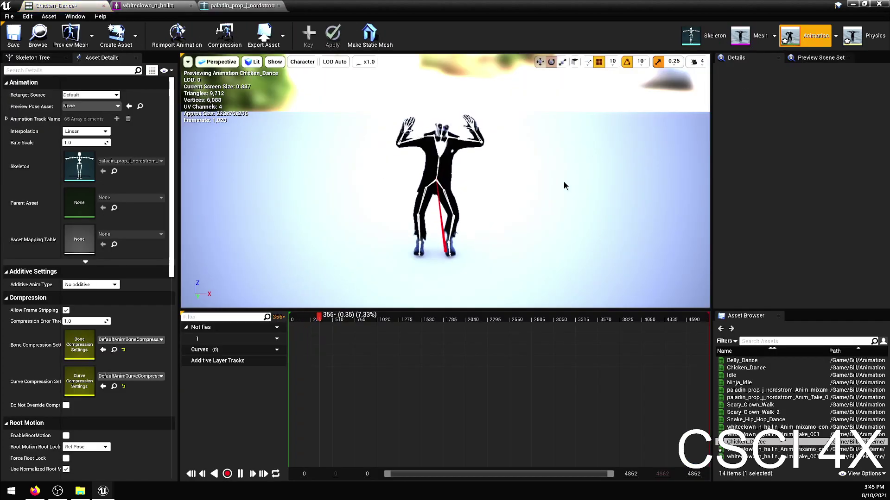
{"action": "left_click", "coordinate": [765, 413]}
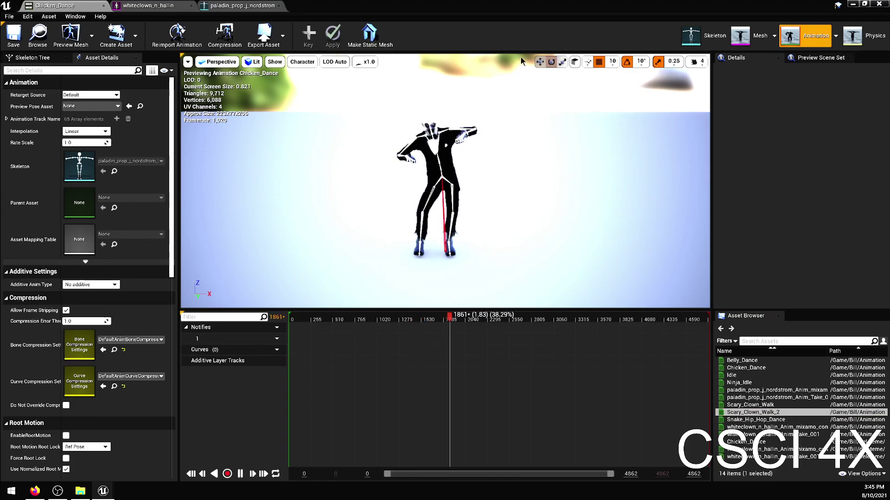
{"action": "left_click", "coordinate": [294, 62]}
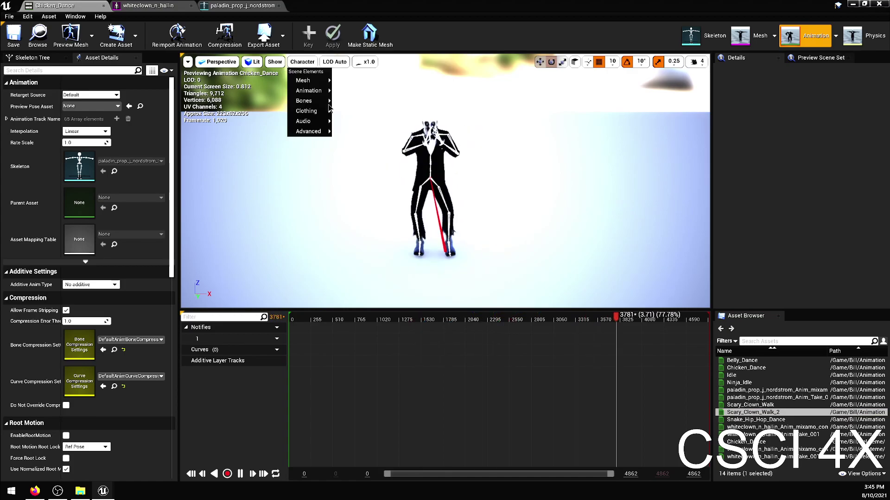
{"action": "mouse_move", "coordinate": [306, 101]}
{"action": "left_click", "coordinate": [359, 160]}
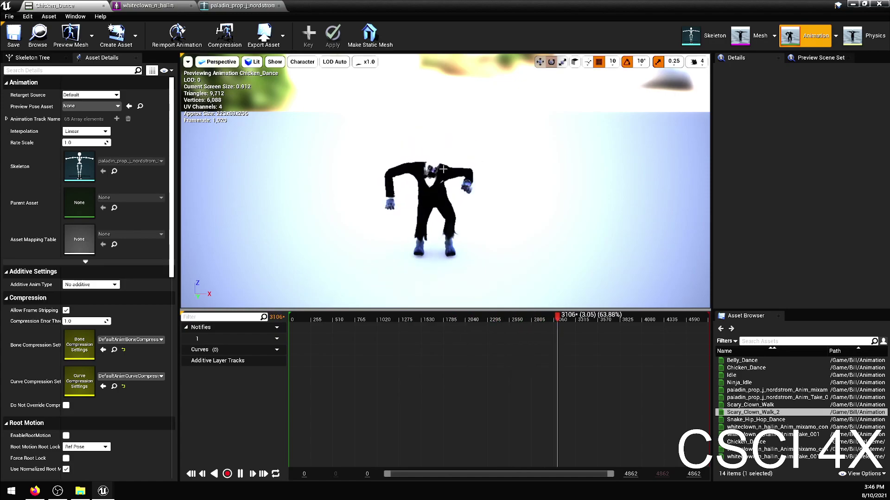
{"action": "scroll", "coordinate": [457, 123], "scroll_direction": "up", "scroll_amount": 3}
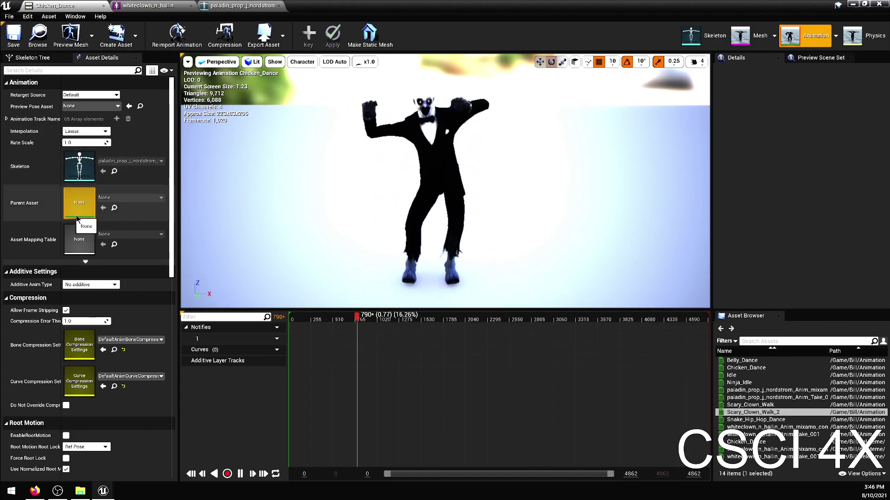
Step: Close the asset editors, set the clown to Use Animation Asset with Chicken_Dance, and play
{"action": "left_click", "coordinate": [103, 6]}
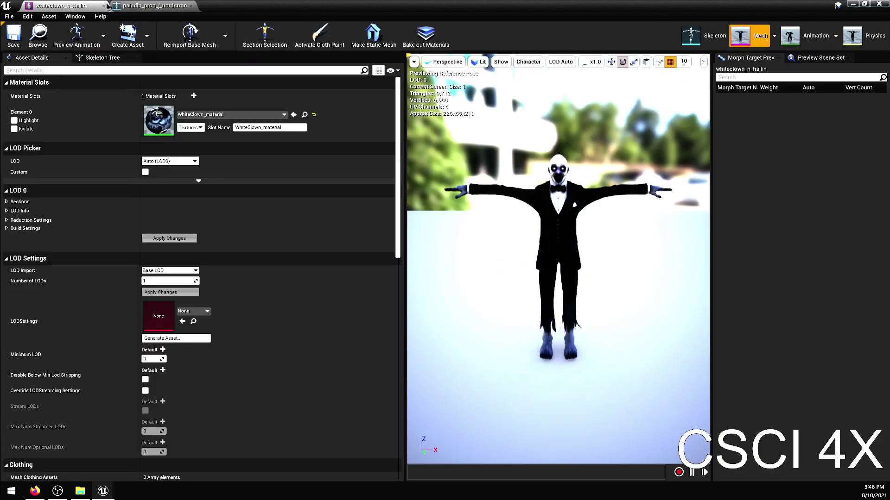
{"action": "left_click", "coordinate": [103, 6]}
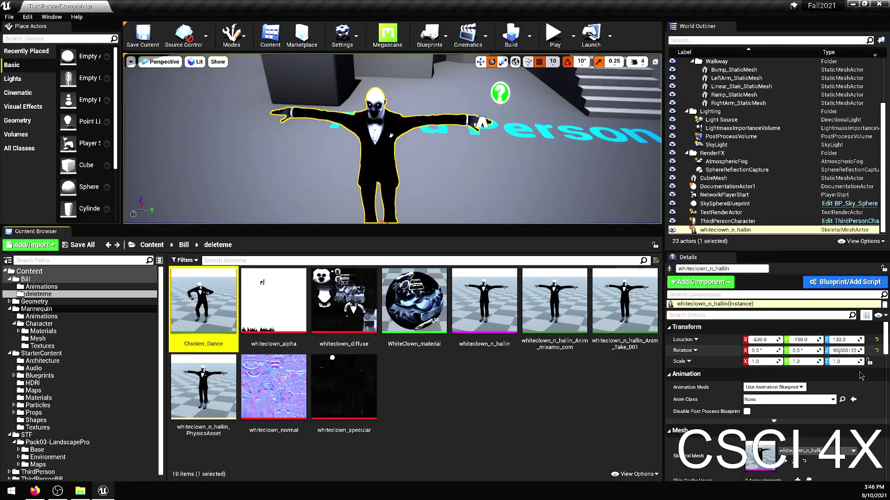
{"action": "left_click", "coordinate": [771, 388]}
{"action": "left_click", "coordinate": [785, 402]}
{"action": "left_click", "coordinate": [793, 409]}
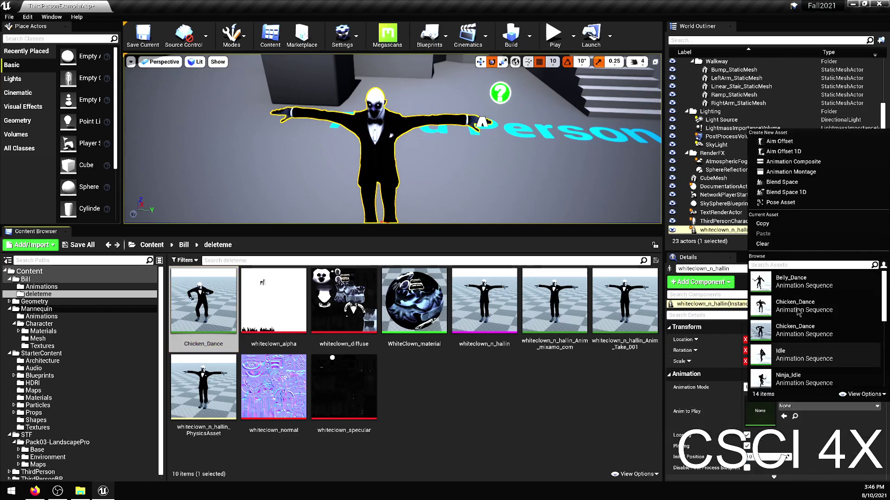
{"action": "left_click", "coordinate": [798, 311]}
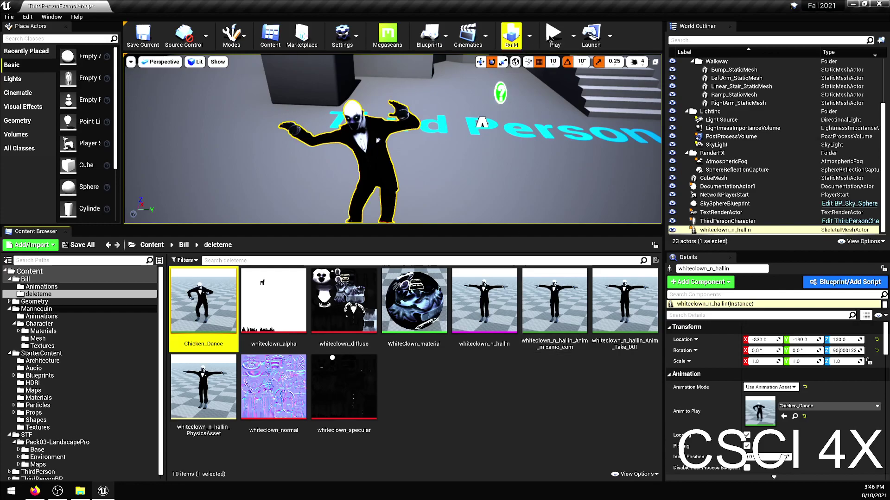
{"action": "left_click", "coordinate": [554, 34]}
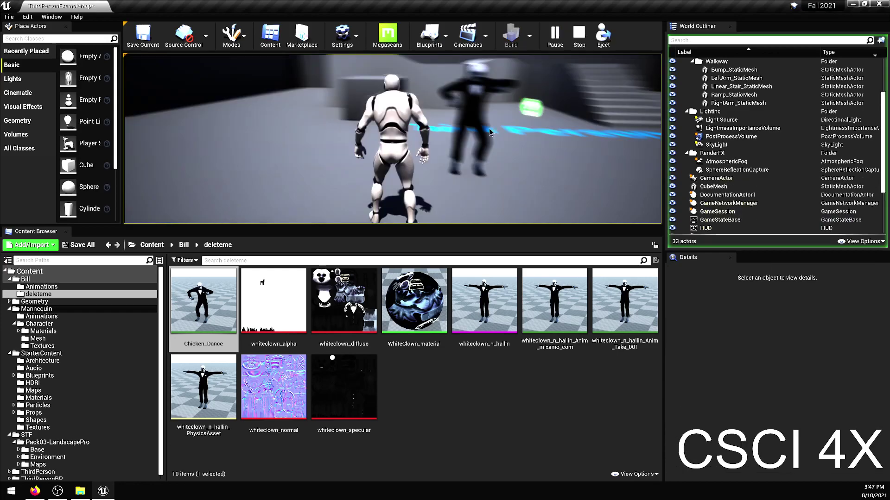
{"action": "key", "text": "Escape"}
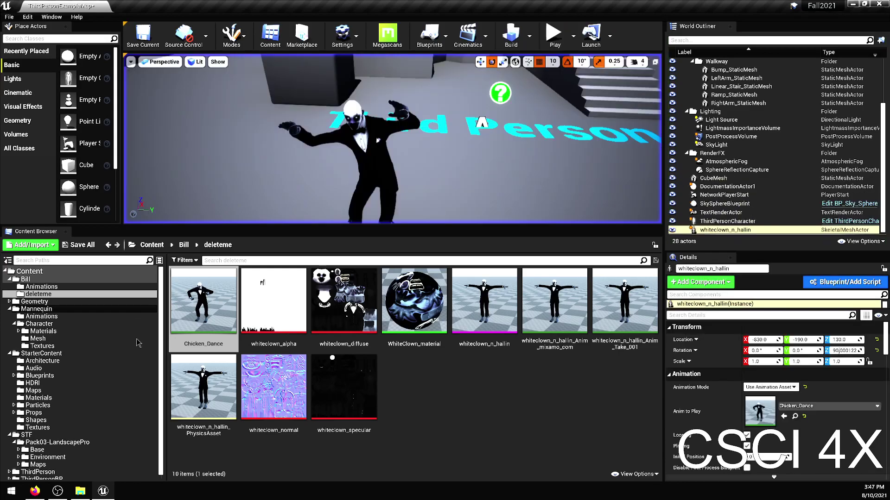
Step: Browse the Mannequin and StarterContent materials, select M_Metal_Burnished_Steel, and turn toward the wall
{"action": "left_click", "coordinate": [52, 332]}
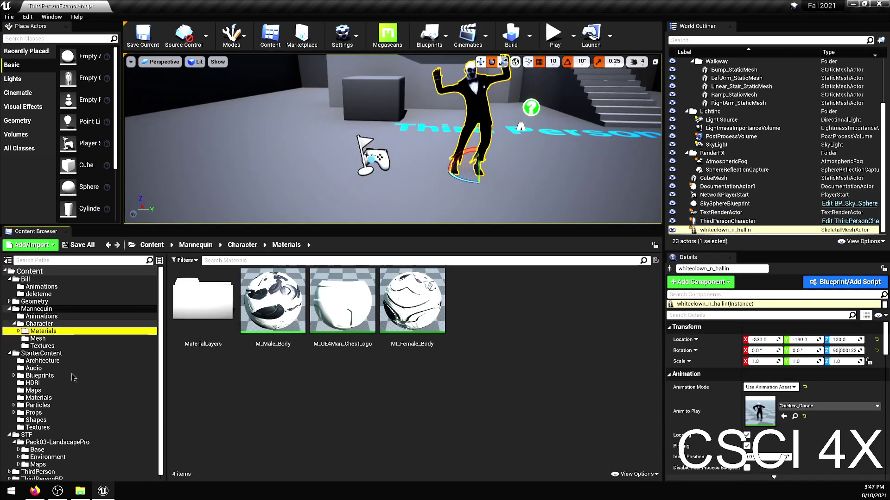
{"action": "left_click", "coordinate": [51, 399]}
{"action": "scroll", "coordinate": [500, 351], "scroll_direction": "down", "scroll_amount": 3}
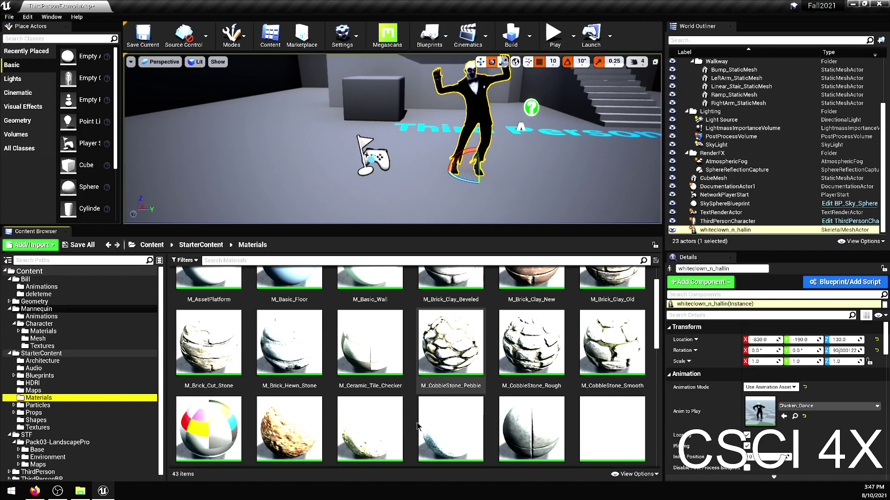
{"action": "left_click", "coordinate": [531, 337]}
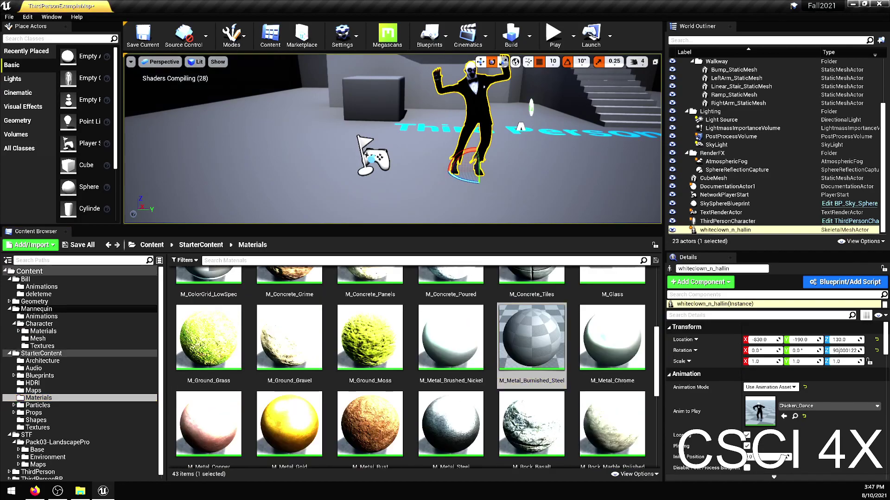
{"action": "right_click_drag", "start_coordinate": [319, 209], "coordinate": [269, 207]}
{"action": "scroll", "coordinate": [510, 394], "scroll_direction": "down", "scroll_amount": 3}
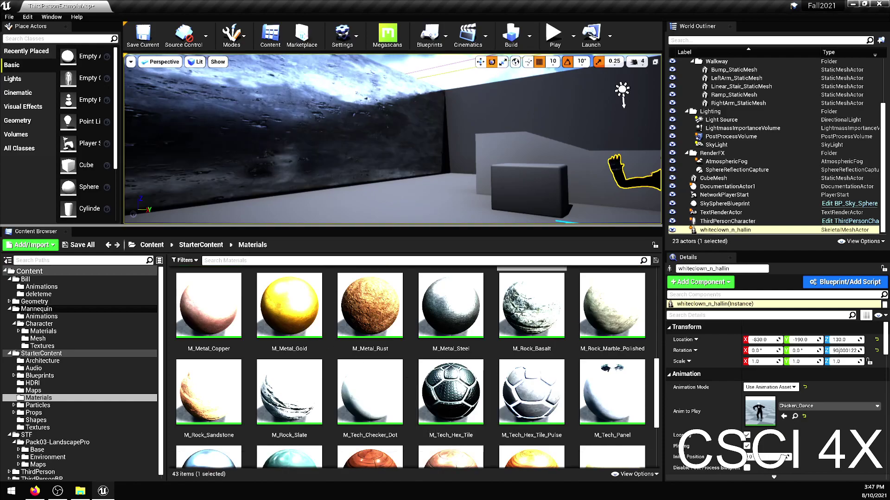
{"action": "right_click_drag", "start_coordinate": [433, 213], "coordinate": [412, 212]}
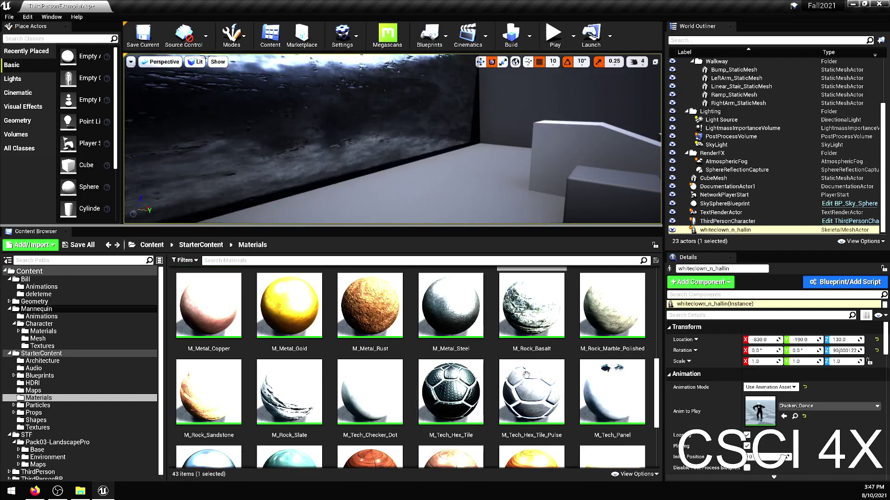
{"action": "scroll", "coordinate": [449, 349], "scroll_direction": "up", "scroll_amount": 1}
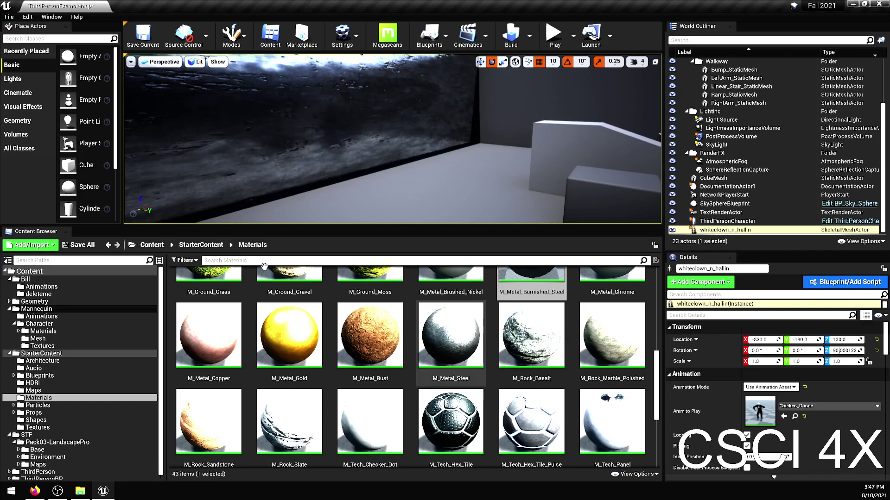
Step: Filter the materials by 'chr' and apply M_Metal_Chrome to the wall
{"action": "left_click", "coordinate": [252, 261]}
{"action": "type", "text": "chr"}
{"action": "left_click_drag", "start_coordinate": [203, 300], "coordinate": [380, 170]}
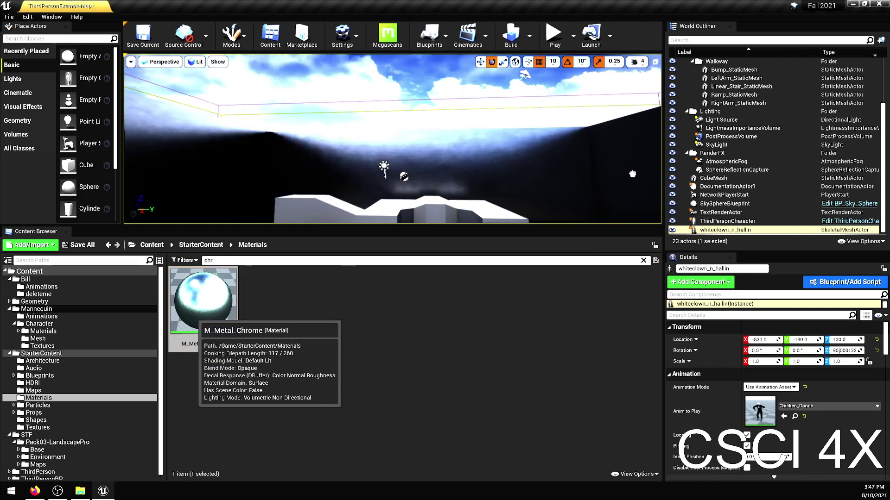
{"action": "scroll", "coordinate": [391, 202], "scroll_direction": "up", "scroll_amount": 3}
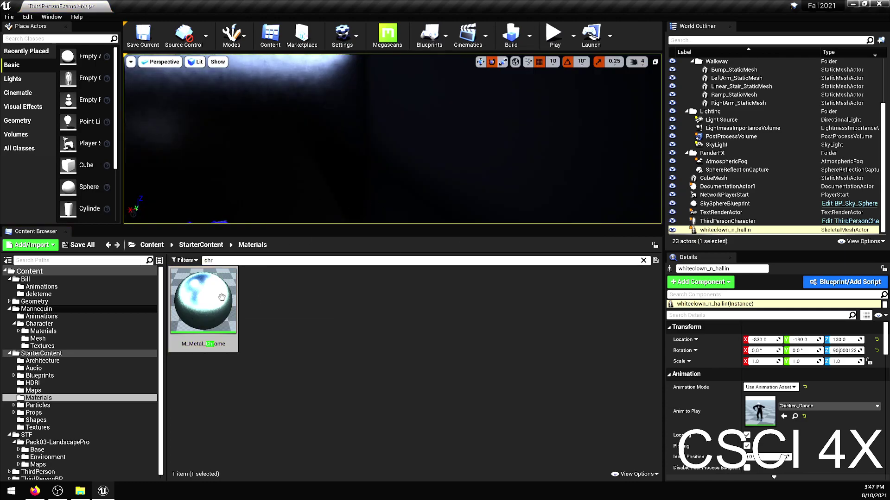
{"action": "scroll", "coordinate": [457, 143], "scroll_direction": "down", "scroll_amount": 2}
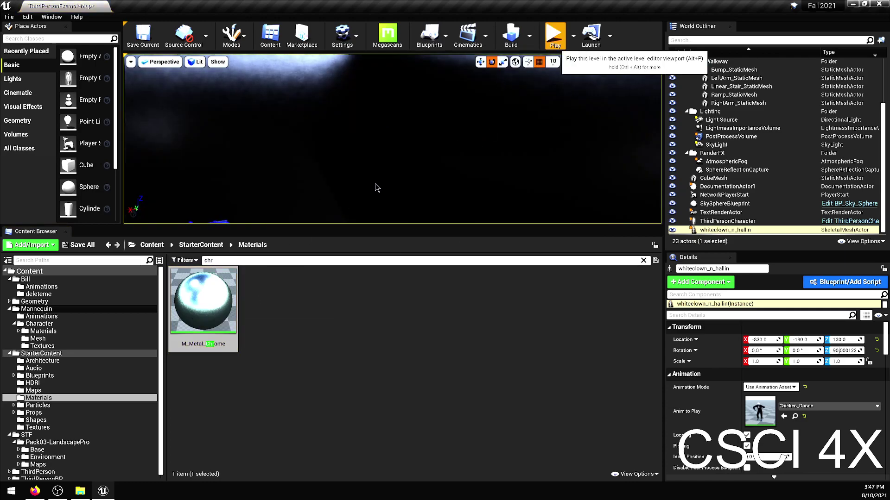
Step: Play the level, walk around beside the Chicken_Dance clown, then eject and stop the session
{"action": "left_click", "coordinate": [555, 35]}
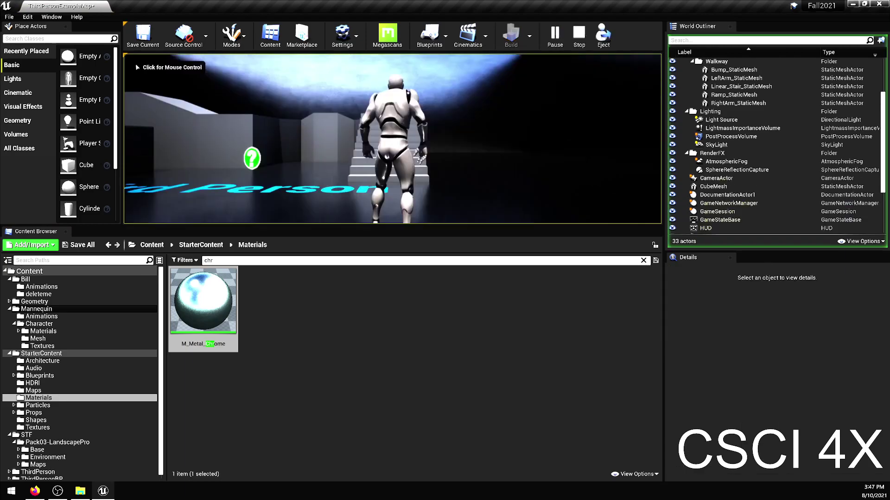
{"action": "left_click", "coordinate": [392, 139]}
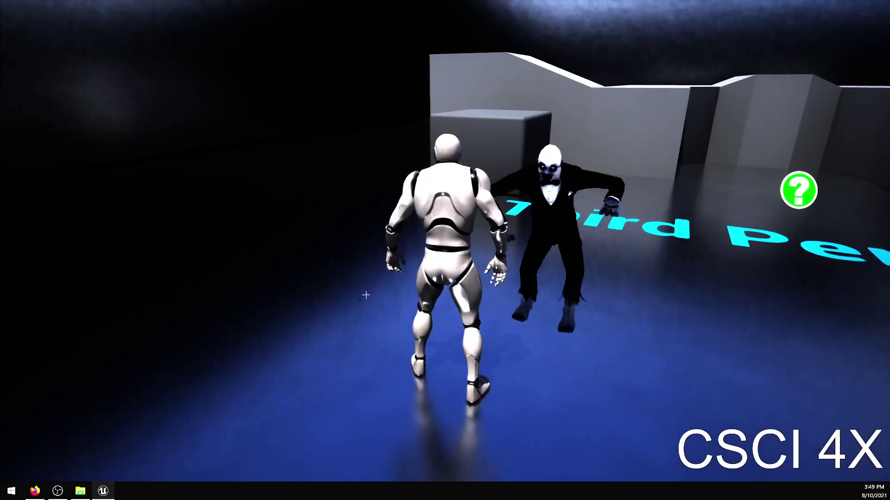
{"action": "key", "text": "F8"}
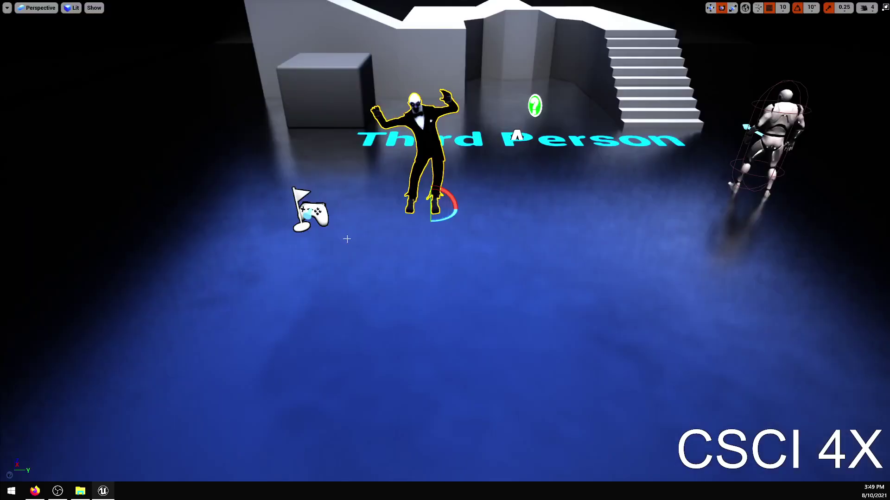
{"action": "key", "text": "Escape"}
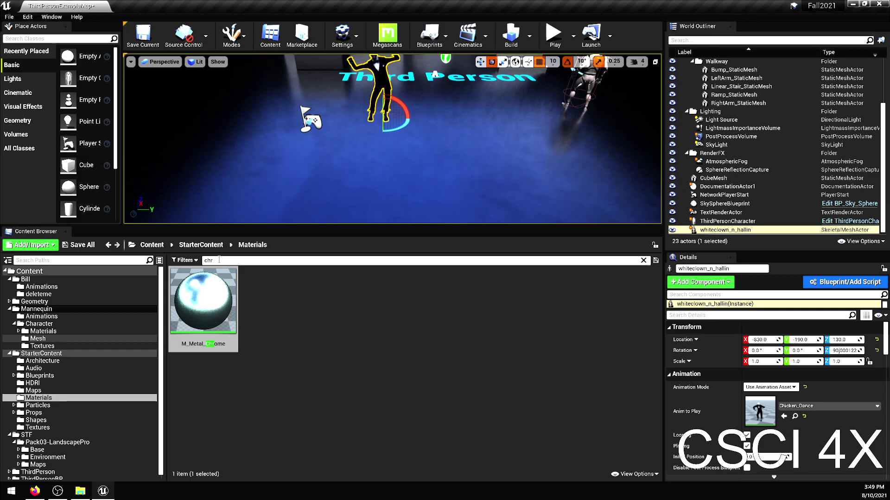
Step: Place whiteclown_n_hallin2 in the level playing Snake_Hip_Hop_Dance, then add a third clown
{"action": "key", "text": "alt+Left"}
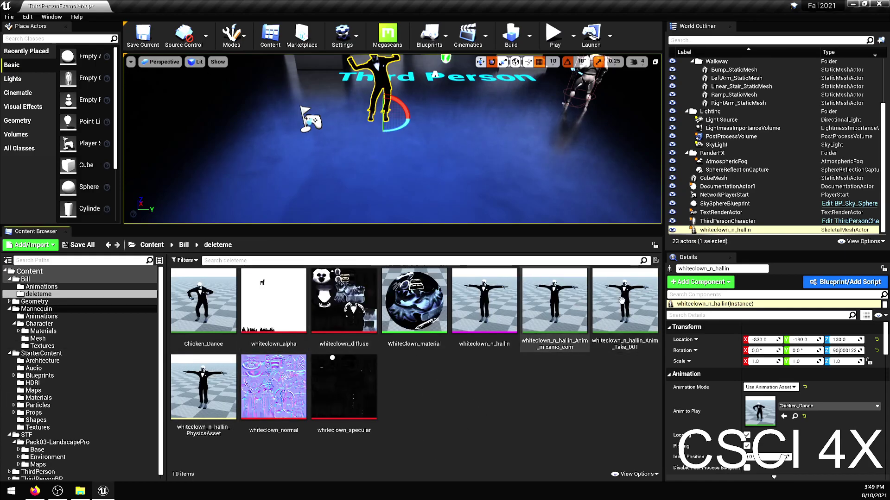
{"action": "left_click_drag", "start_coordinate": [484, 310], "coordinate": [485, 183]}
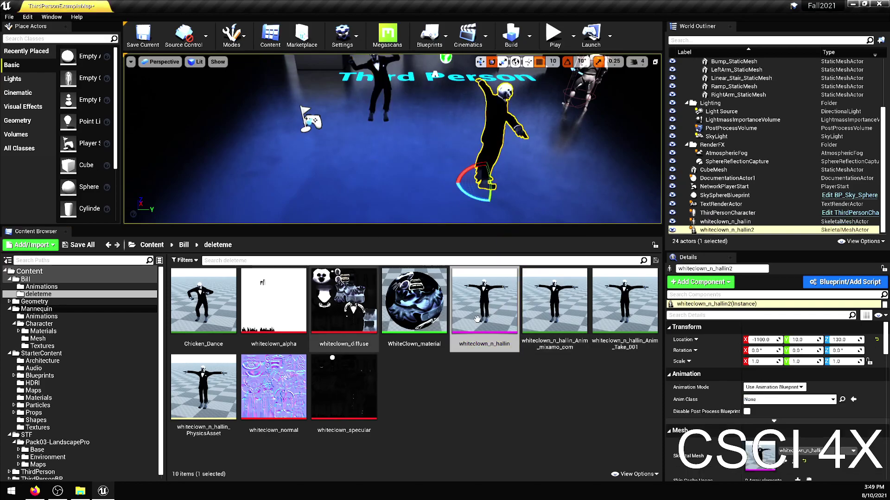
{"action": "left_click", "coordinate": [781, 387]}
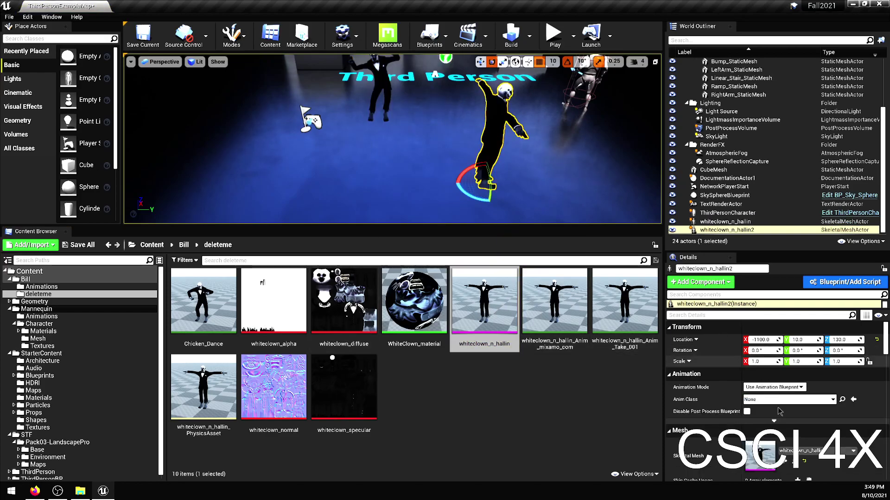
{"action": "left_click", "coordinate": [780, 403]}
{"action": "left_click", "coordinate": [797, 406]}
{"action": "scroll", "coordinate": [831, 315], "scroll_direction": "down", "scroll_amount": 5}
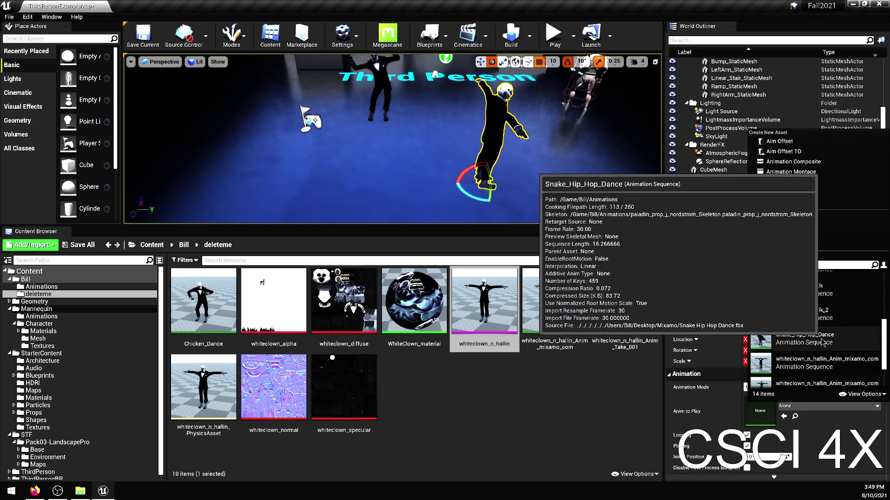
{"action": "left_click", "coordinate": [825, 338]}
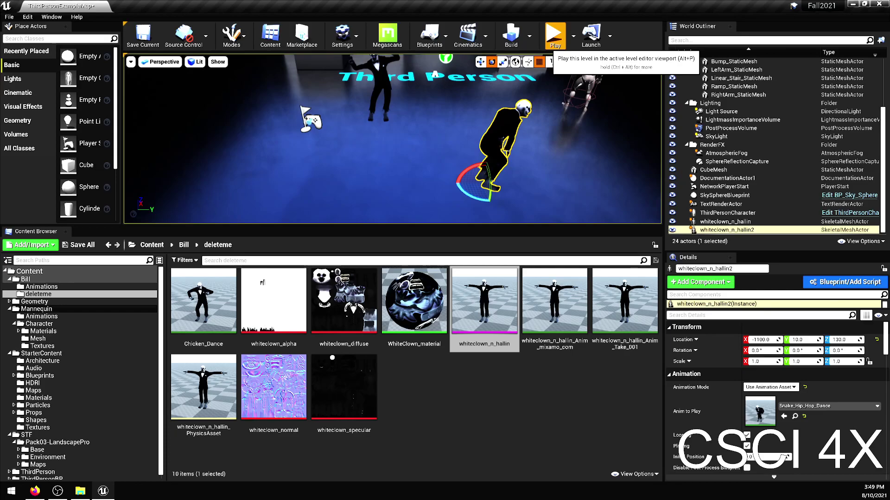
{"action": "left_click", "coordinate": [555, 36]}
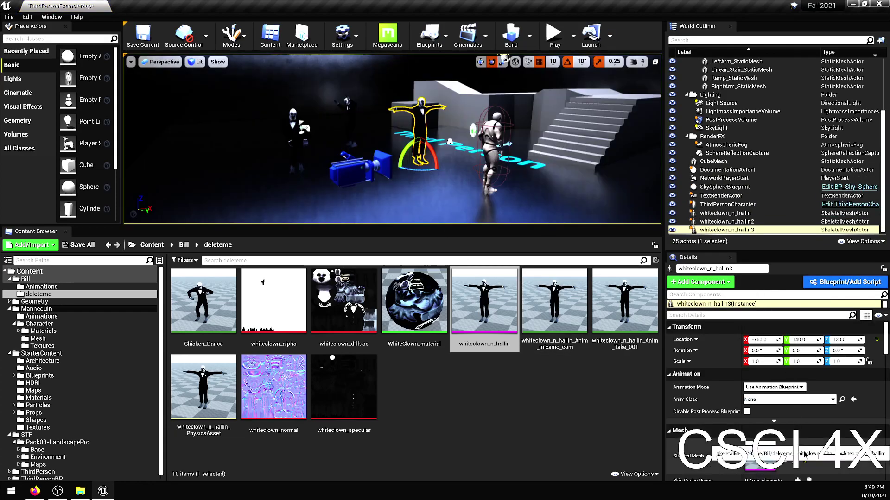
Step: Swap the third clown's skeletal mesh to paladin_prop_j_nordstrom and frame it
{"action": "left_click", "coordinate": [804, 455]}
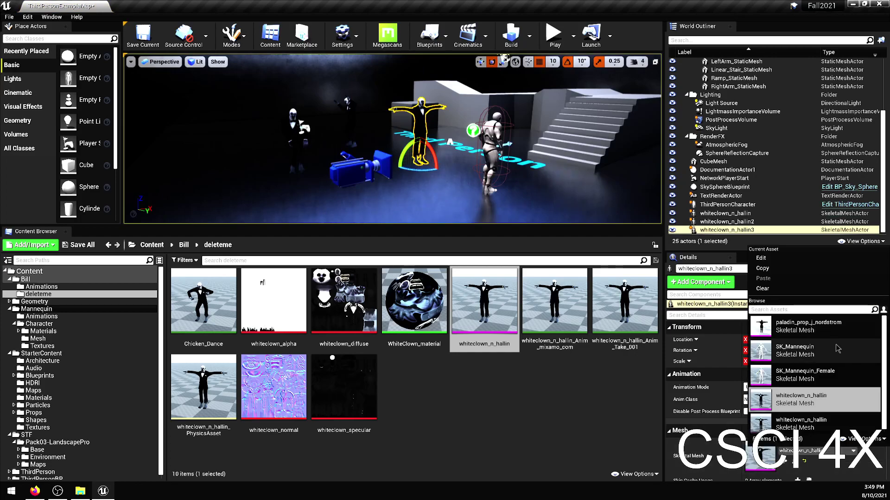
{"action": "left_click", "coordinate": [814, 460]}
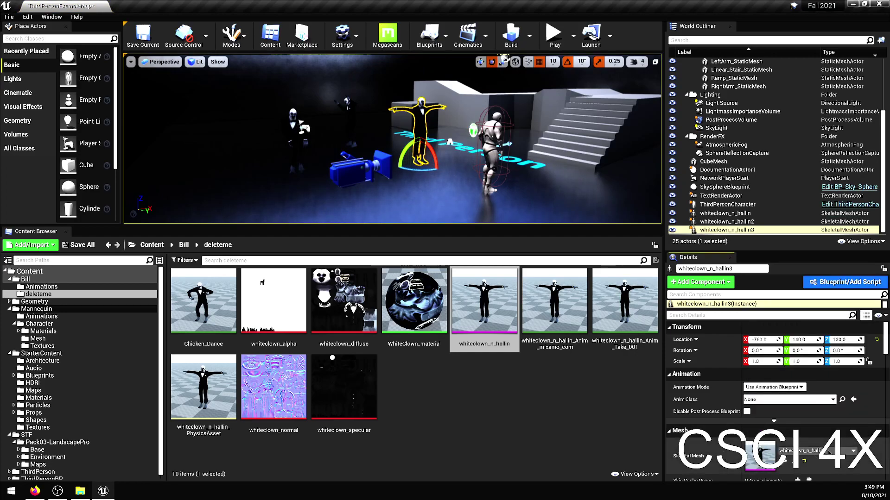
{"action": "left_click", "coordinate": [840, 440]}
{"action": "left_click", "coordinate": [839, 324]}
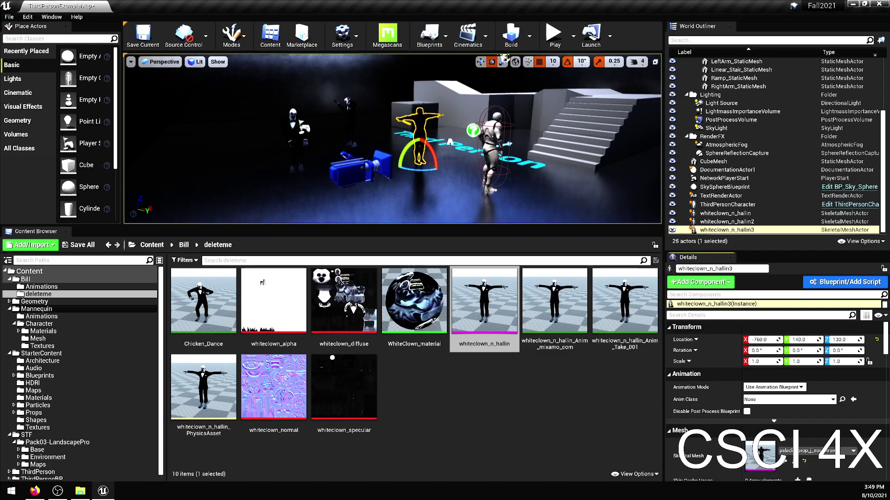
{"action": "key", "text": "f"}
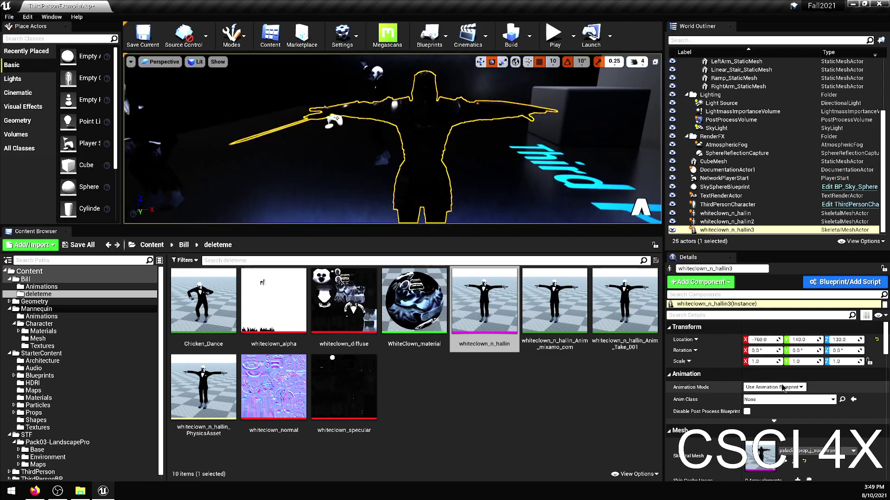
Step: Set the paladin to Use Animation Asset with Chicken_Dance as its animation
{"action": "left_click", "coordinate": [769, 399]}
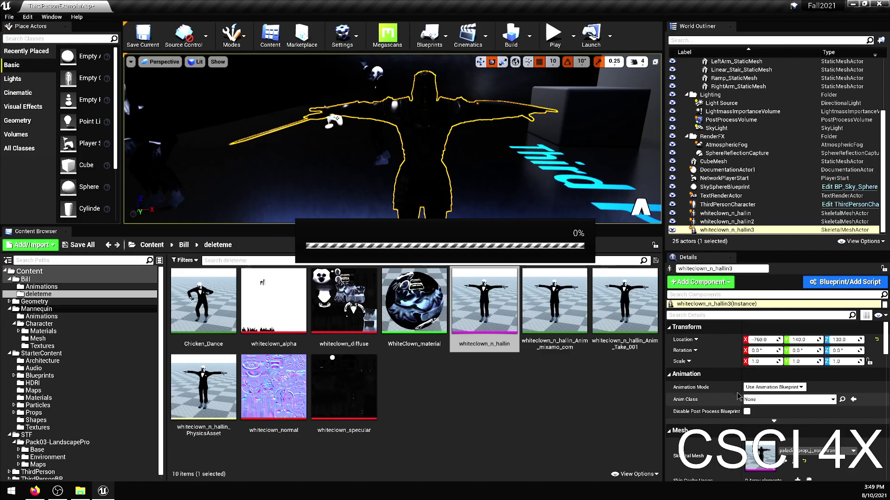
{"action": "left_click", "coordinate": [766, 387]}
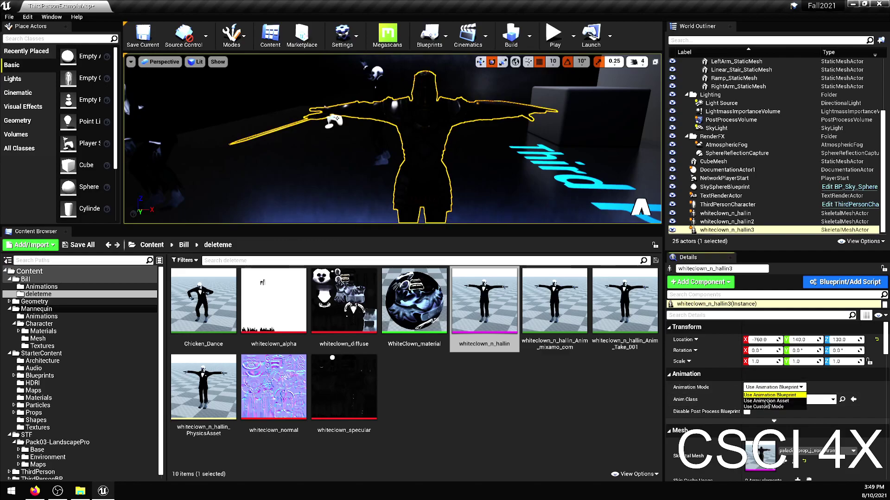
{"action": "left_click", "coordinate": [766, 401]}
{"action": "left_click", "coordinate": [827, 406]}
{"action": "scroll", "coordinate": [828, 319], "scroll_direction": "down", "scroll_amount": 1}
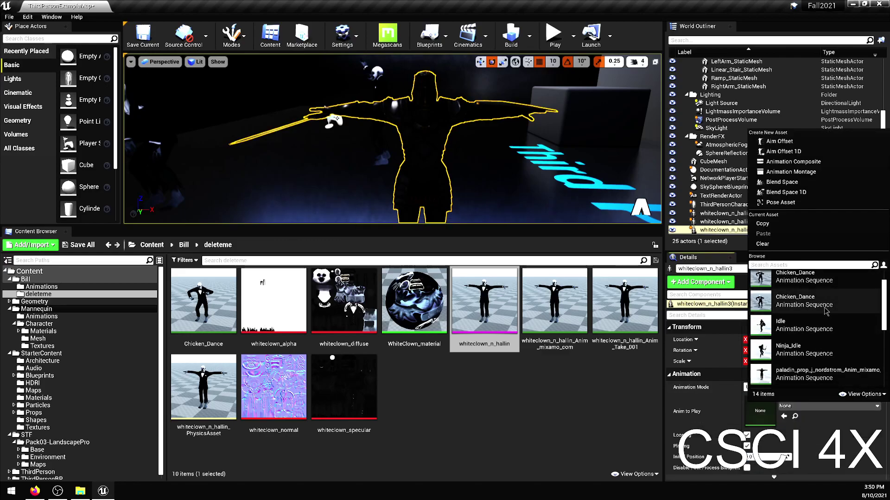
{"action": "left_click", "coordinate": [829, 305]}
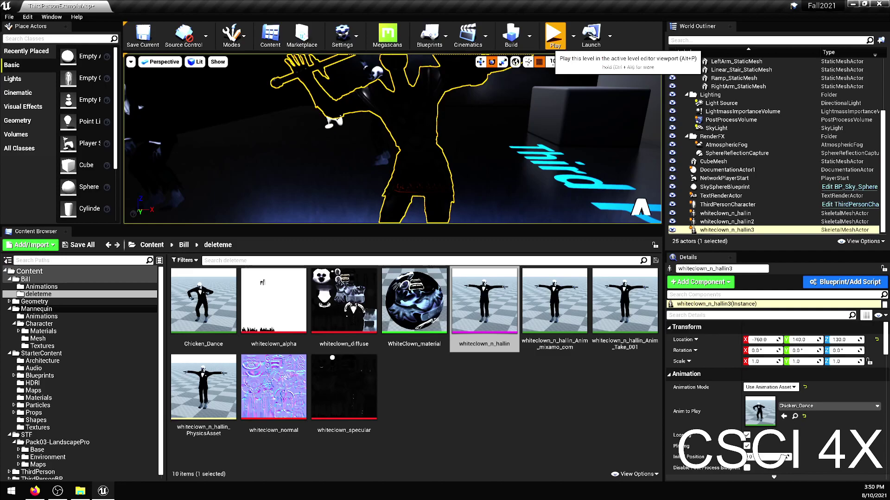
Step: Preview the level, switch the paladin's animation to Idle, and play again
{"action": "left_click", "coordinate": [554, 35]}
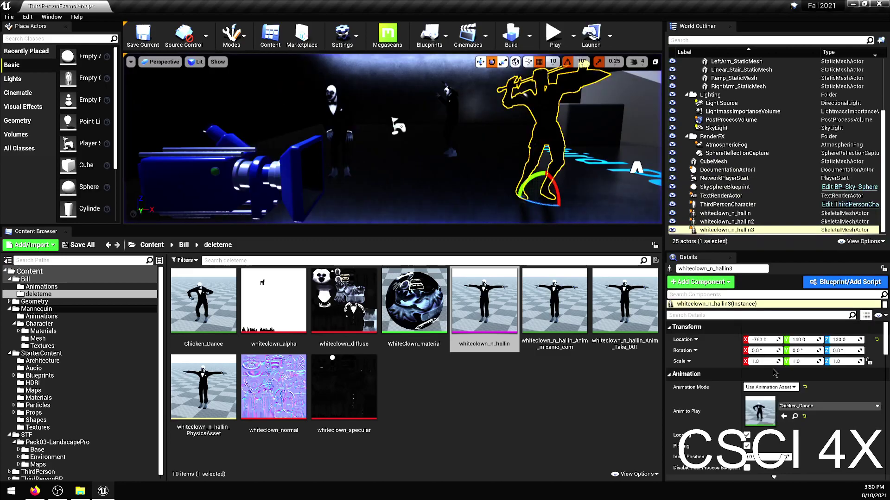
{"action": "left_click", "coordinate": [808, 406]}
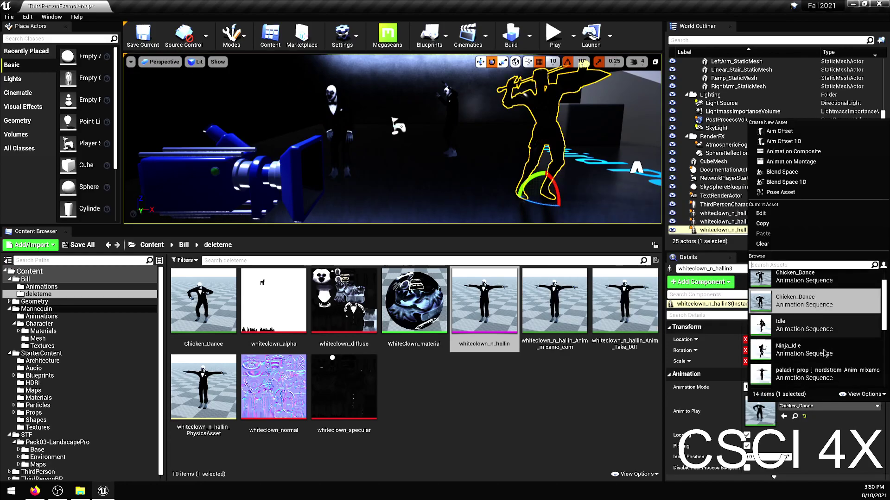
{"action": "left_click", "coordinate": [830, 326]}
{"action": "left_click", "coordinate": [562, 43]}
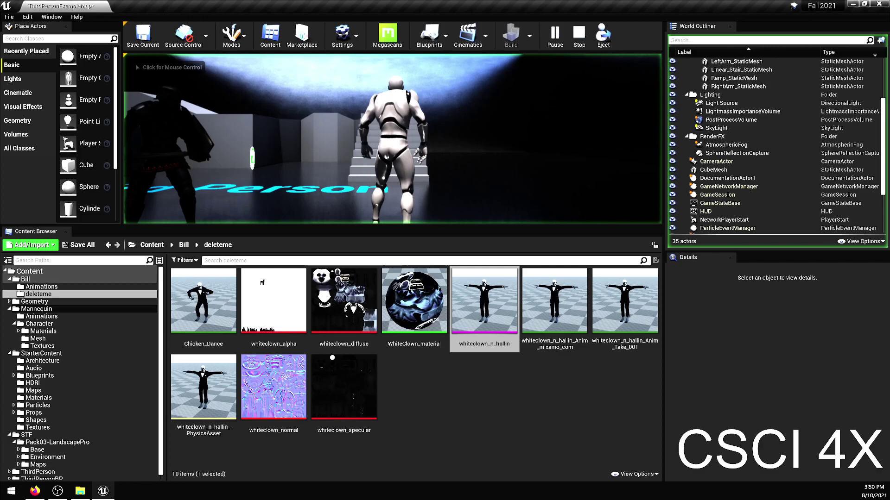
Step: Change the paladin's animation to Ninja_Idle and preview it in a short play test
{"action": "key", "text": "Escape"}
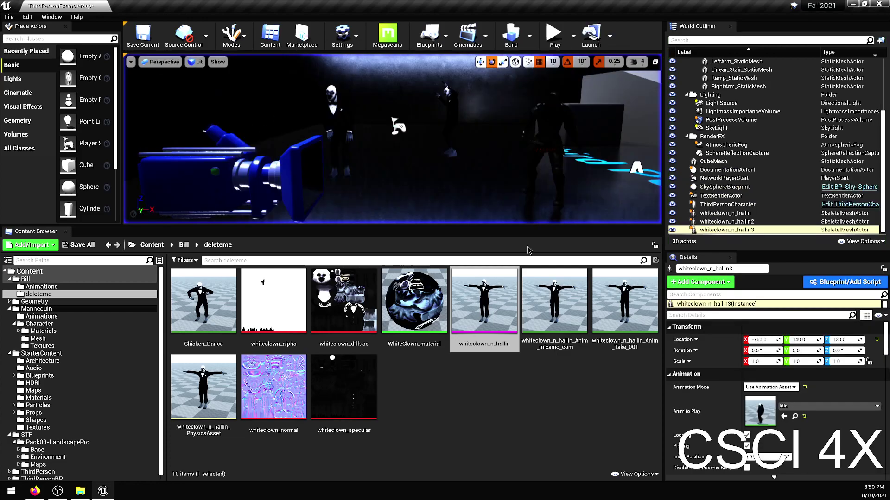
{"action": "left_click", "coordinate": [810, 412]}
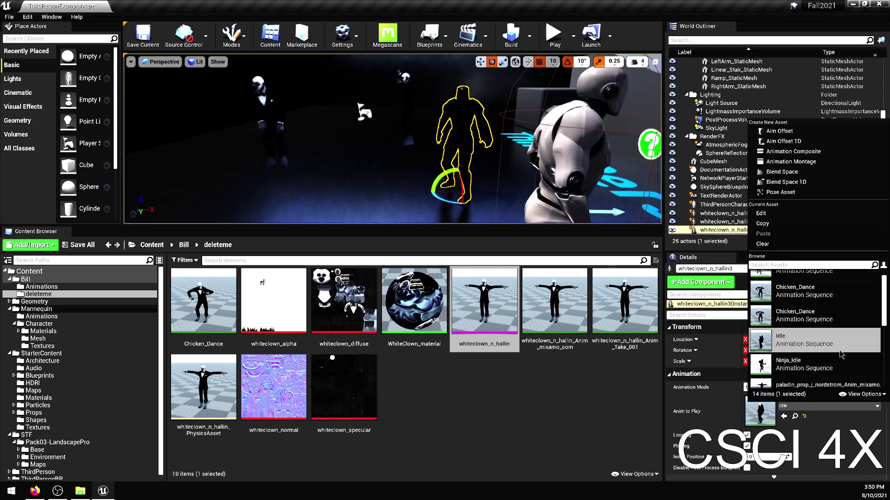
{"action": "scroll", "coordinate": [840, 301], "scroll_direction": "down", "scroll_amount": 3}
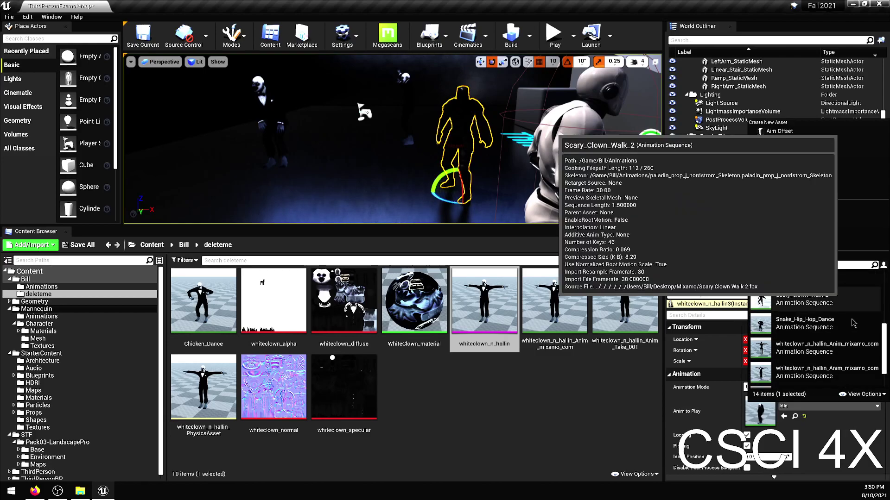
{"action": "scroll", "coordinate": [814, 323], "scroll_direction": "down", "scroll_amount": 2}
{"action": "scroll", "coordinate": [814, 323], "scroll_direction": "up", "scroll_amount": 3}
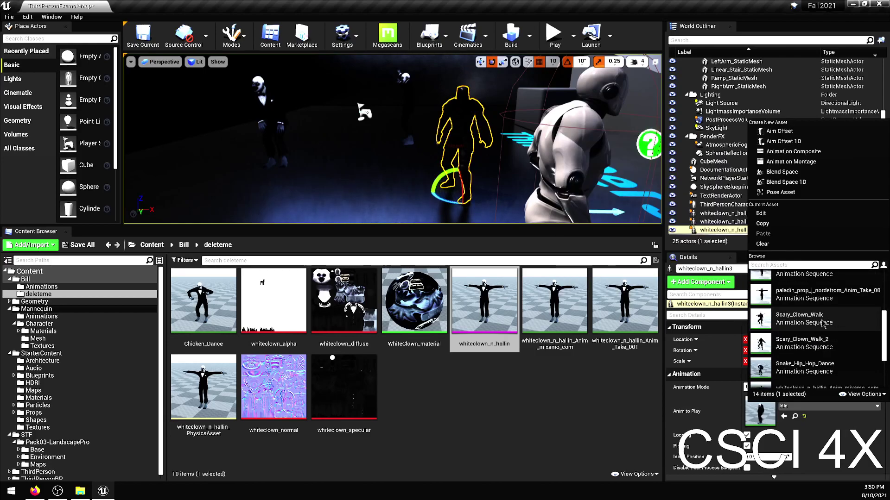
{"action": "scroll", "coordinate": [811, 334], "scroll_direction": "up", "scroll_amount": 3}
{"action": "left_click", "coordinate": [800, 352]}
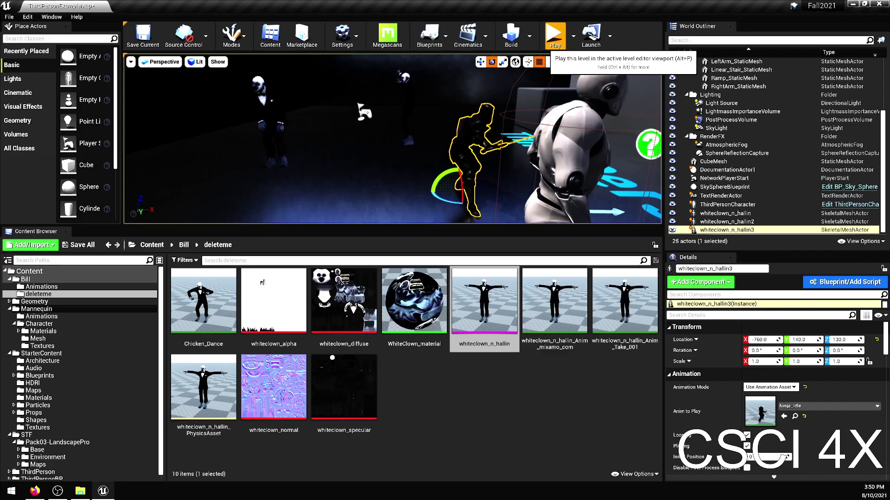
{"action": "left_click", "coordinate": [555, 34]}
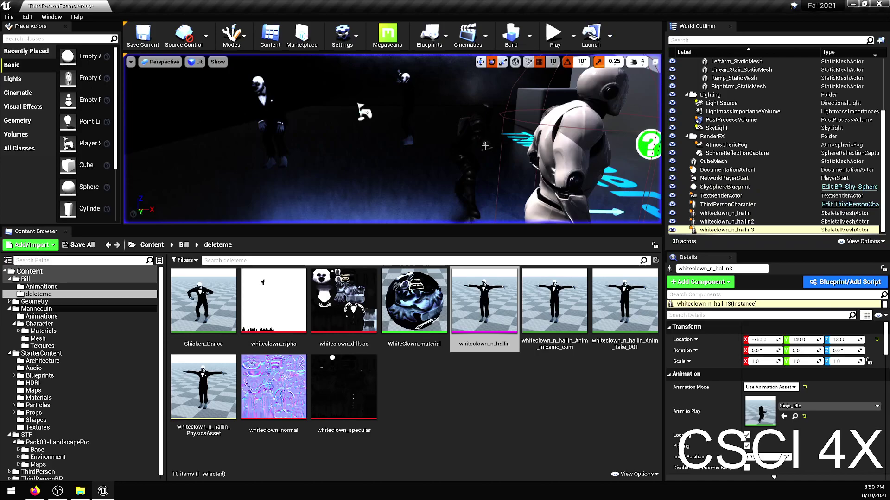
{"action": "key", "text": "Escape"}
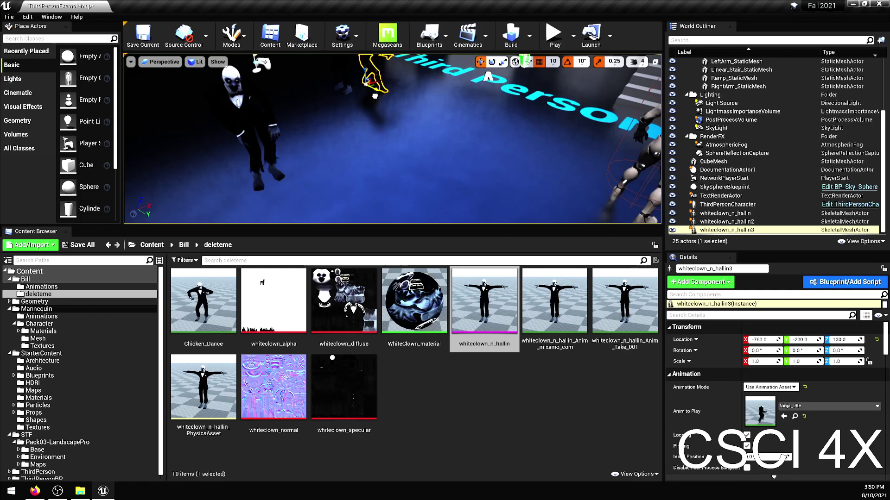
Step: Frame the paladin and rotate it about -70° around its vertical axis
{"action": "key", "text": "f"}
{"action": "key", "text": "e"}
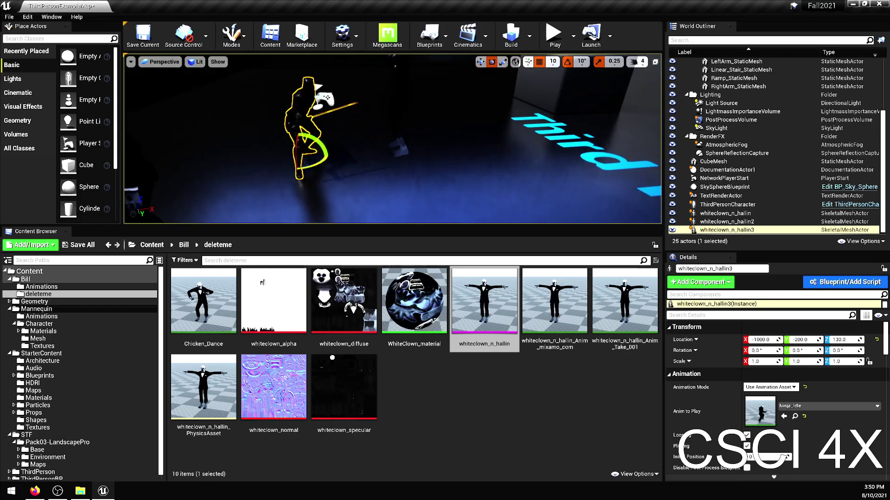
{"action": "left_click_drag", "start_coordinate": [324, 155], "coordinate": [332, 163]}
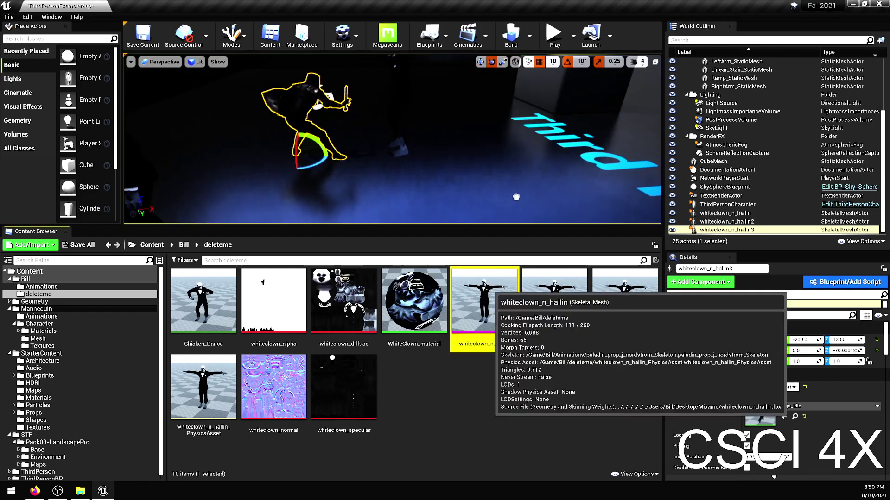
Step: Place whiteclown_n_hallin4 playing Belly_Dance and test the level in play mode
{"action": "left_click_drag", "start_coordinate": [485, 301], "coordinate": [548, 182]}
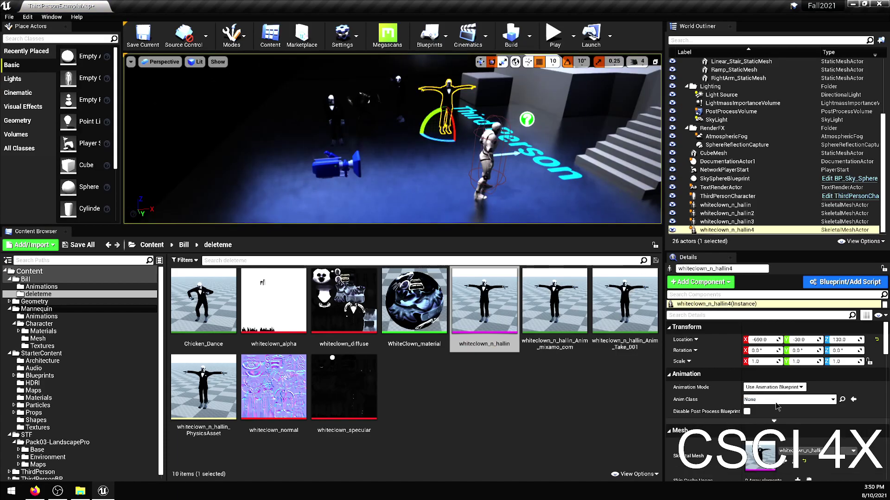
{"action": "left_click", "coordinate": [775, 387]}
{"action": "left_click", "coordinate": [829, 406]}
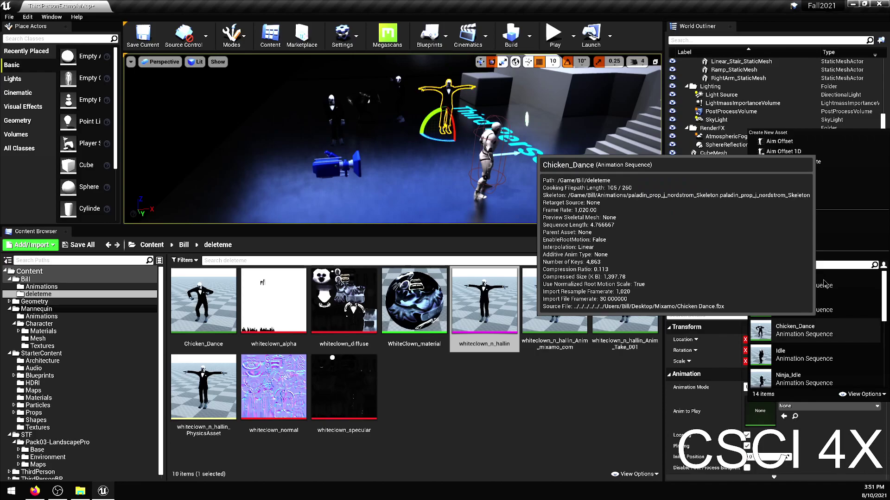
{"action": "left_click", "coordinate": [760, 330]}
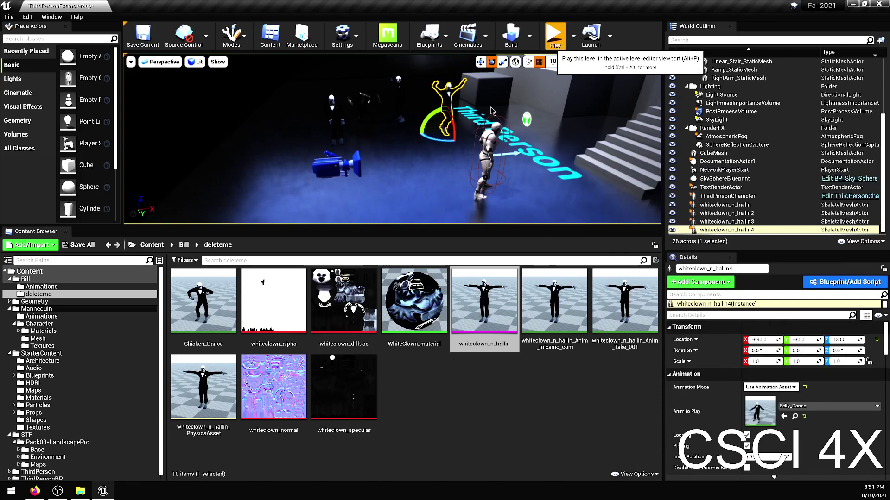
{"action": "left_click", "coordinate": [553, 34]}
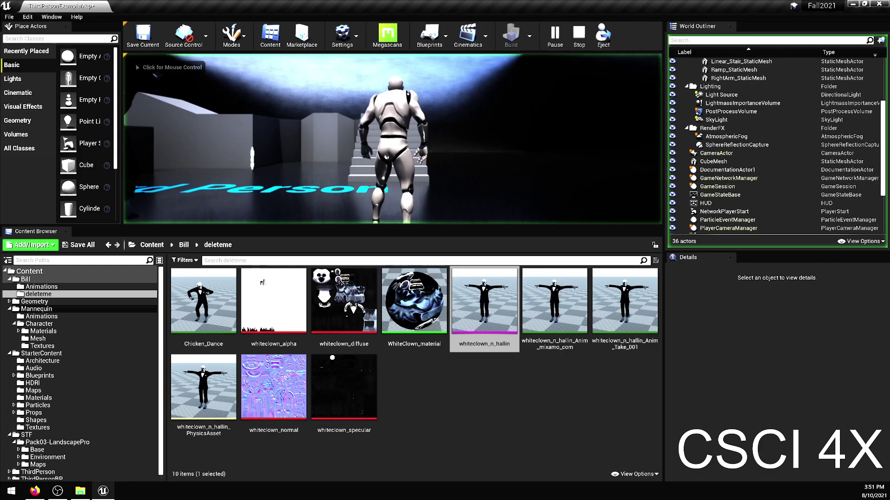
{"action": "key", "text": "Escape"}
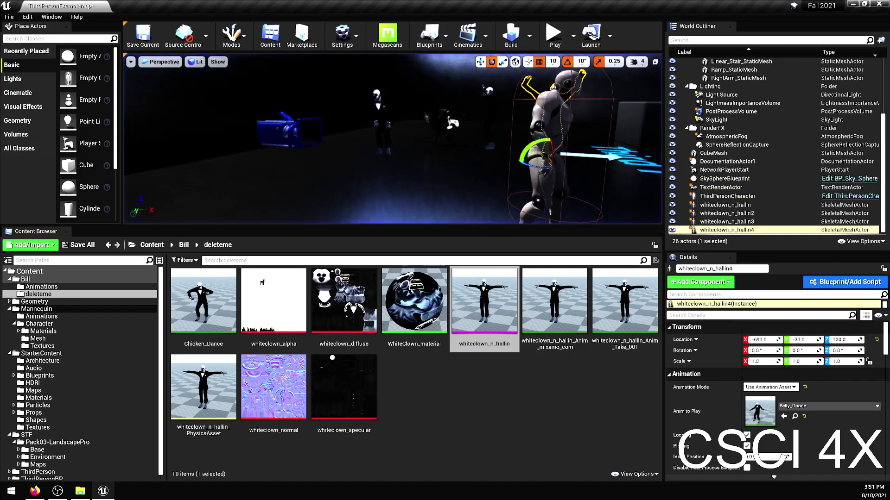
Step: Swap the fourth clown's mesh to paladin, then SK_Mannequin_Female, and test in play mode
{"action": "key", "text": "f"}
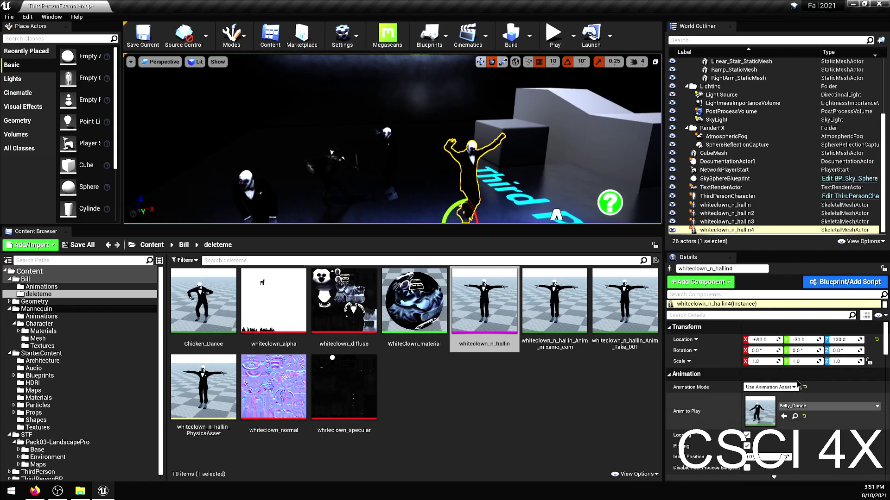
{"action": "scroll", "coordinate": [733, 418], "scroll_direction": "down", "scroll_amount": 4}
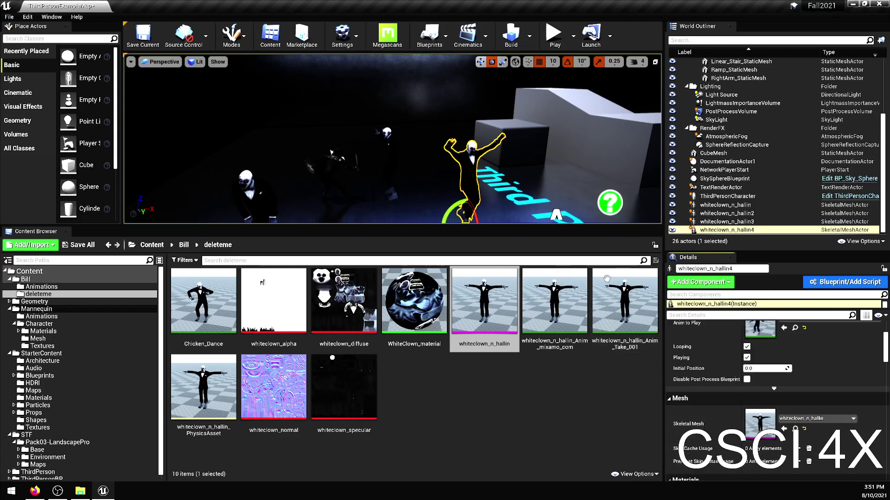
{"action": "scroll", "coordinate": [714, 384], "scroll_direction": "down", "scroll_amount": 1}
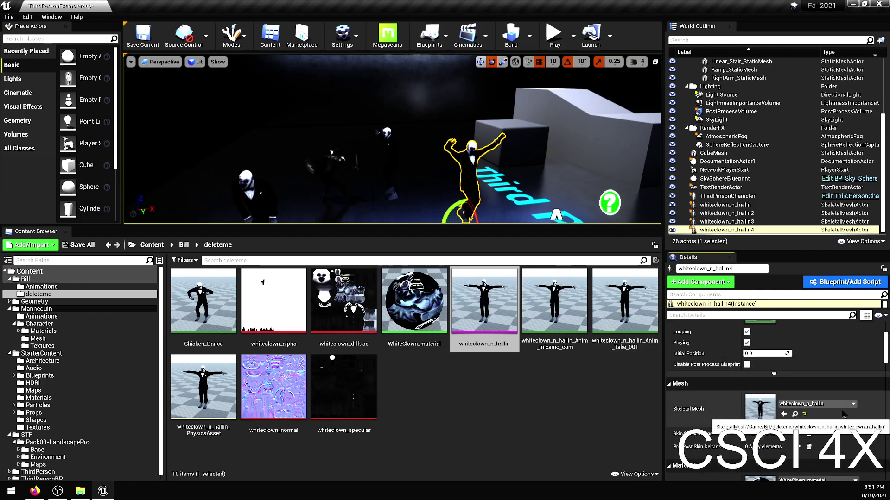
{"action": "left_click", "coordinate": [852, 407]}
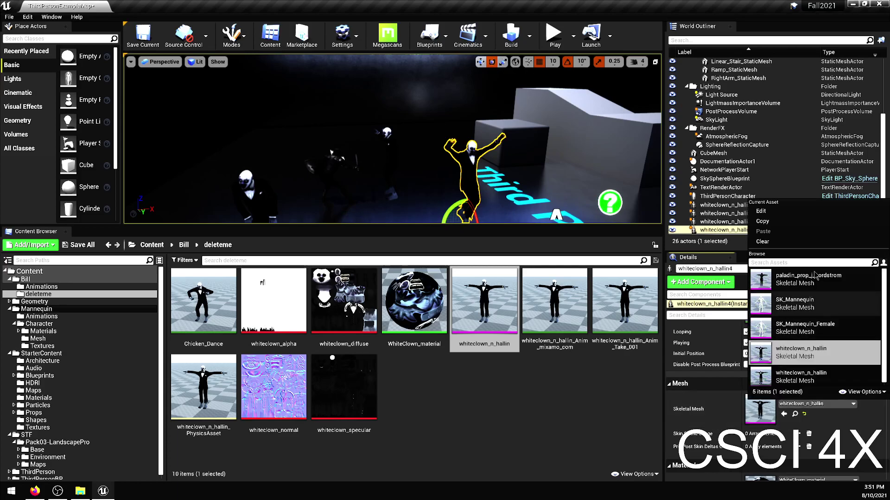
{"action": "left_click", "coordinate": [815, 304]}
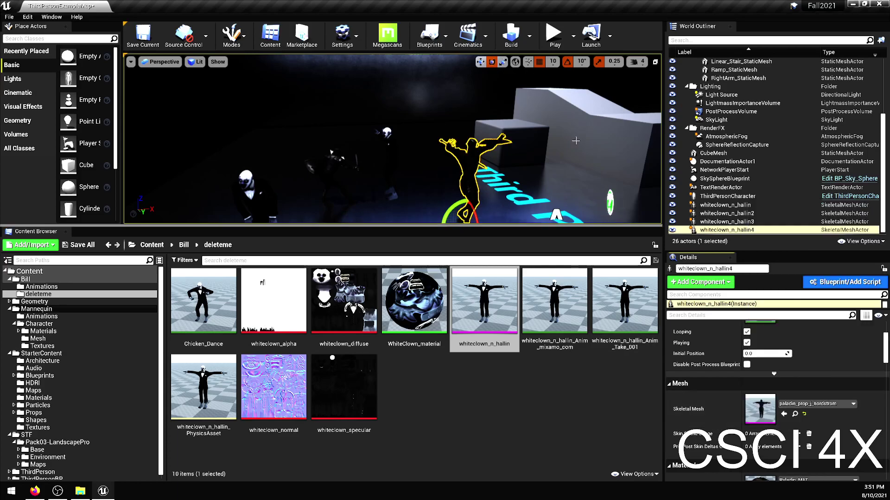
{"action": "left_click", "coordinate": [822, 404]}
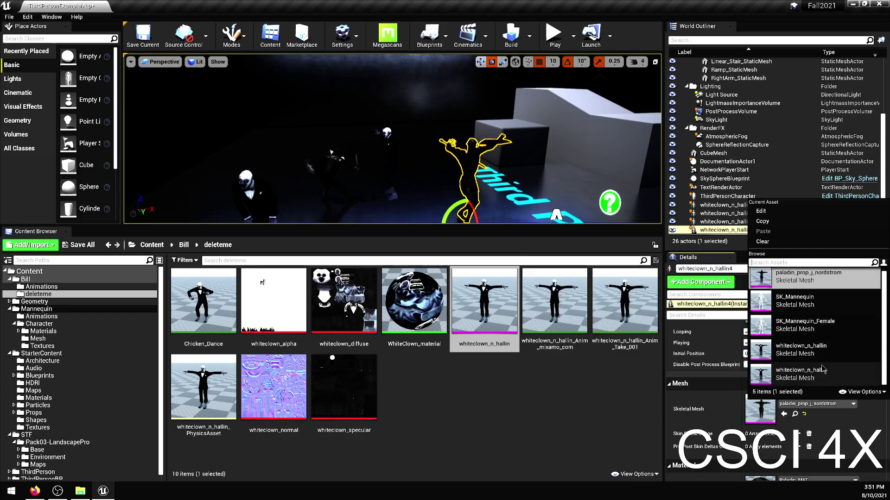
{"action": "scroll", "coordinate": [794, 298], "scroll_direction": "up", "scroll_amount": 1}
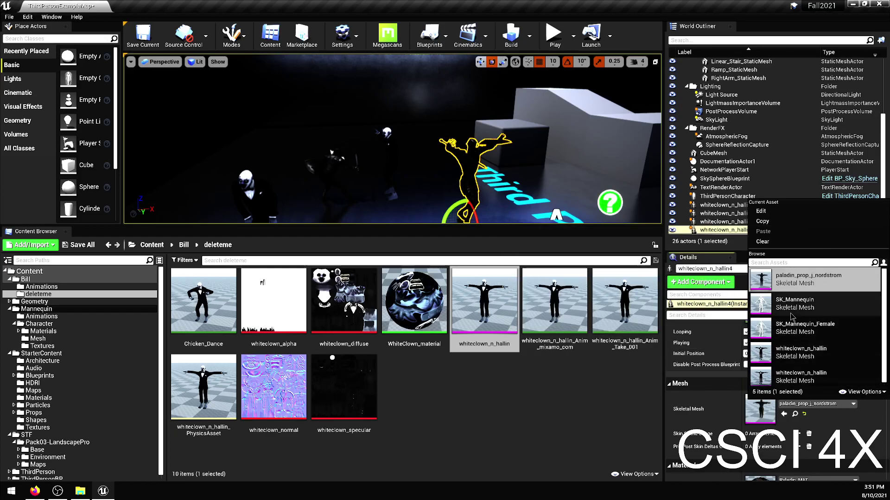
{"action": "left_click", "coordinate": [799, 329]}
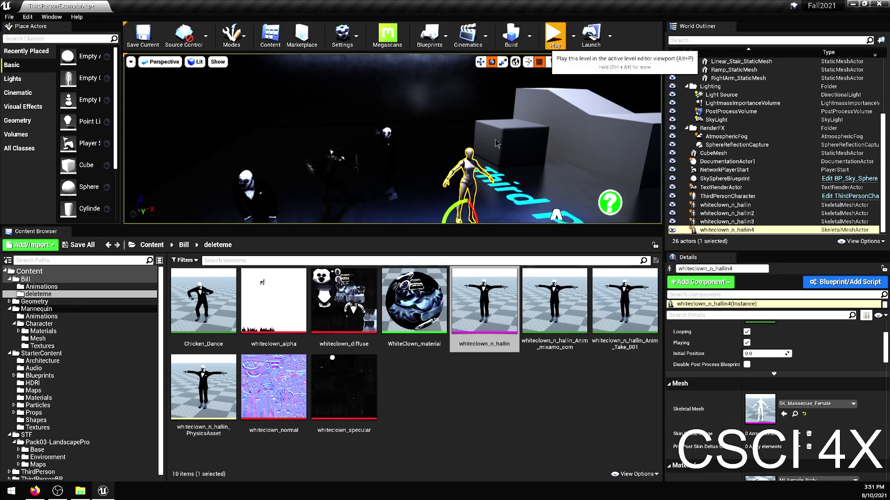
{"action": "left_click", "coordinate": [551, 35]}
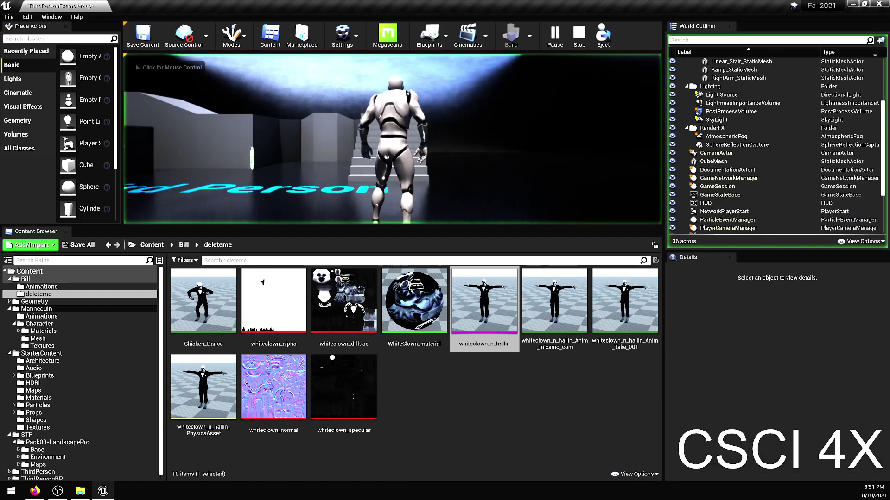
{"action": "key", "text": "Escape"}
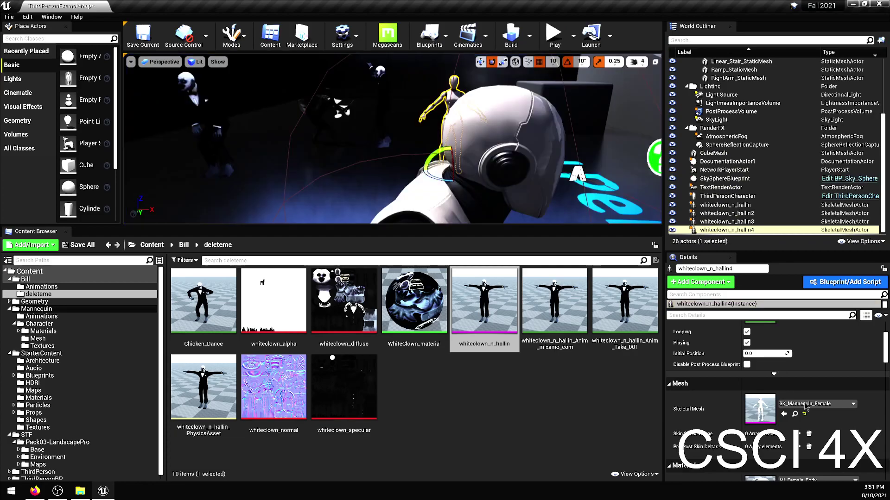
Step: Set the fourth character to paladin_prop_j_nordstrom playing Scary_Clown_Walk
{"action": "left_click", "coordinate": [816, 406]}
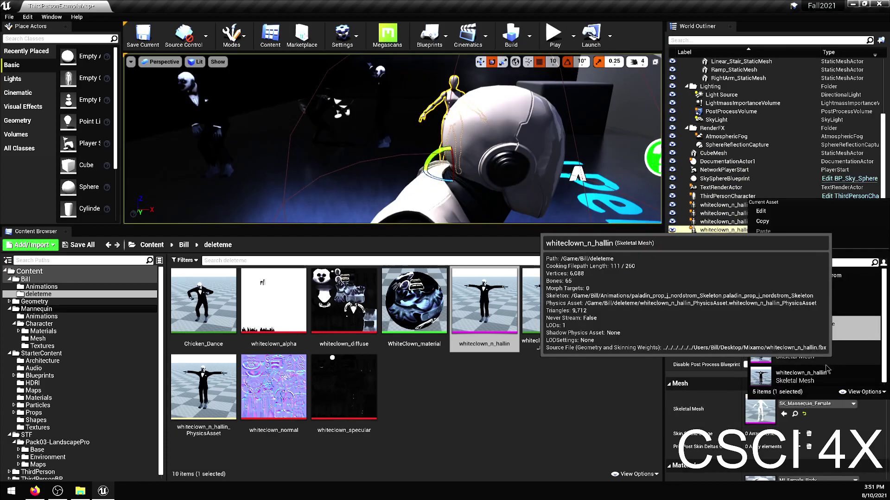
{"action": "left_click", "coordinate": [815, 280]}
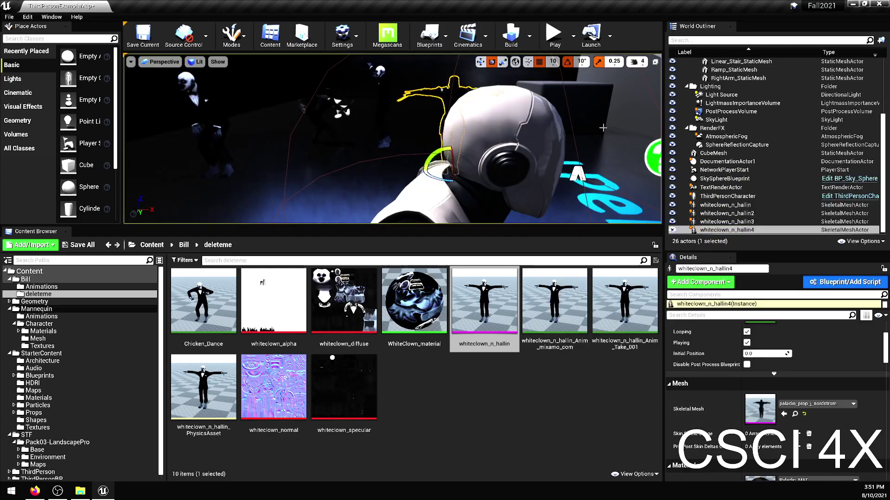
{"action": "scroll", "coordinate": [807, 380], "scroll_direction": "up", "scroll_amount": 3}
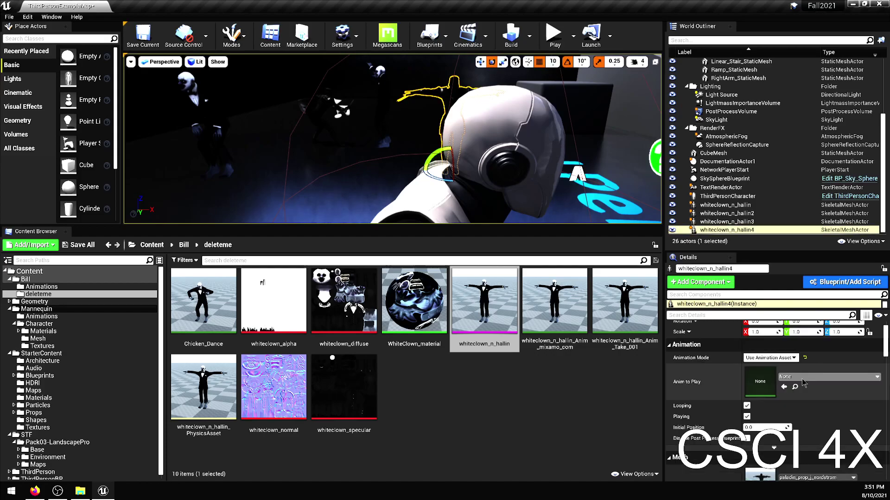
{"action": "left_click", "coordinate": [807, 381]}
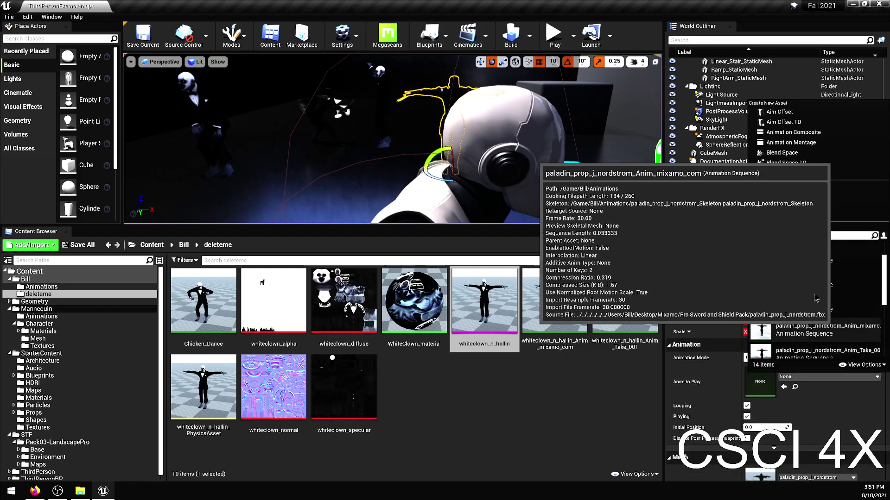
{"action": "scroll", "coordinate": [801, 301], "scroll_direction": "up", "scroll_amount": 2}
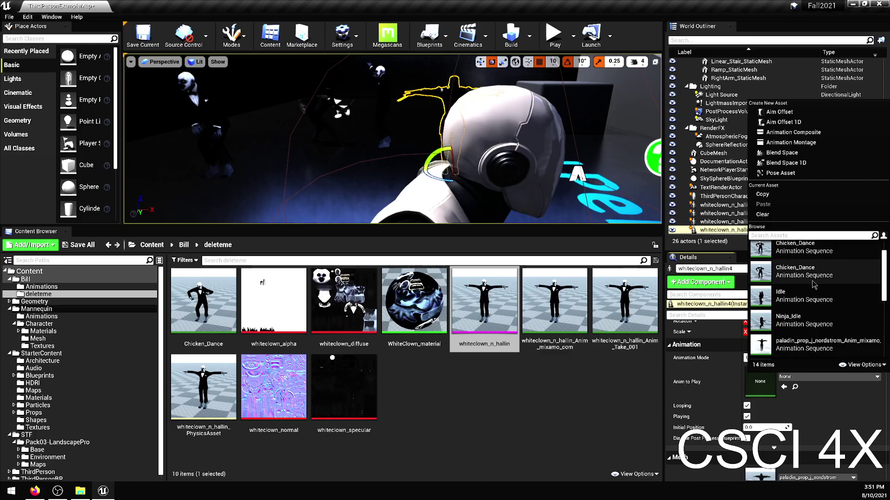
{"action": "scroll", "coordinate": [808, 304], "scroll_direction": "down", "scroll_amount": 4}
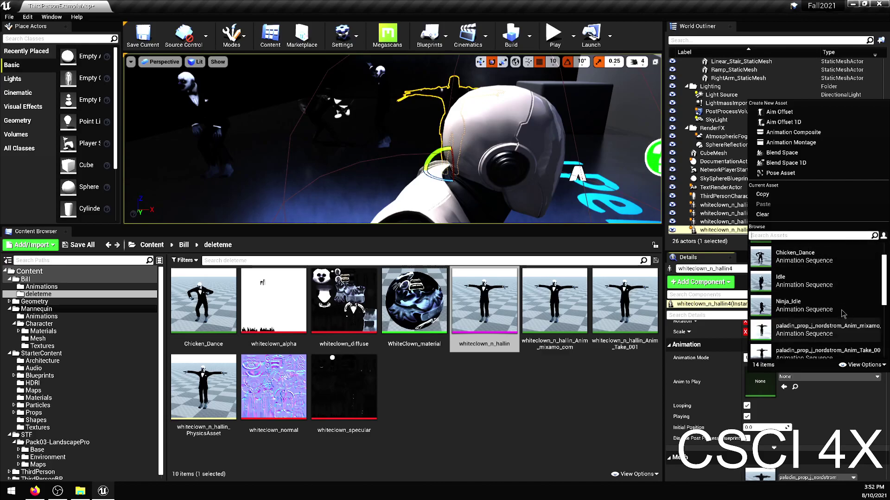
{"action": "left_click", "coordinate": [804, 304]}
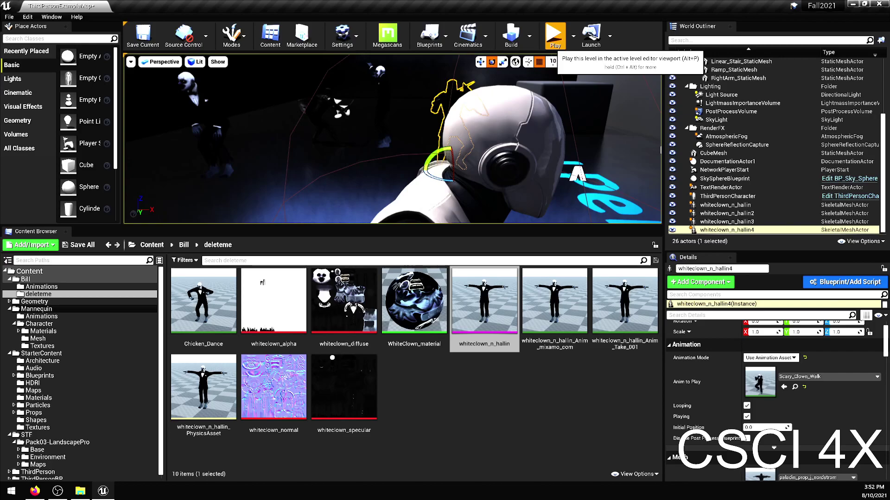
Step: After a quick play test, set the mesh to whiteclown_n_hallin playing Snake_Hip_Hop_Dance
{"action": "left_click", "coordinate": [555, 35]}
{"action": "key", "text": "Escape"}
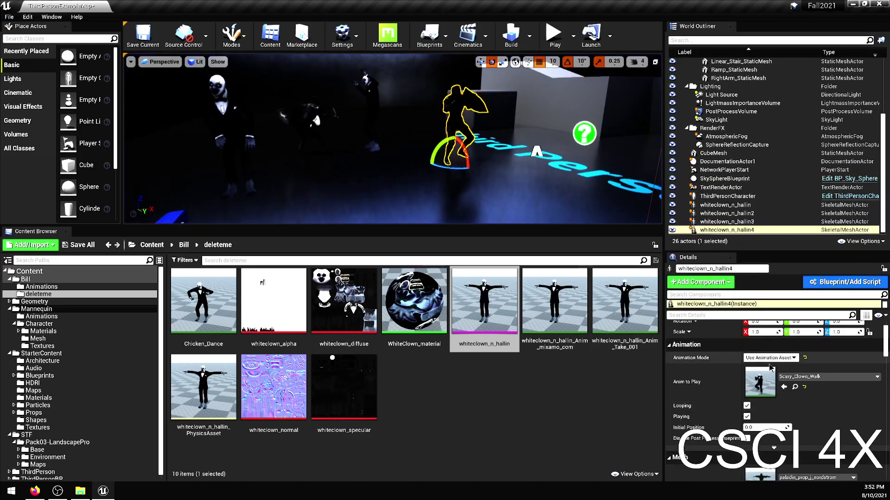
{"action": "scroll", "coordinate": [812, 380], "scroll_direction": "down", "scroll_amount": 2}
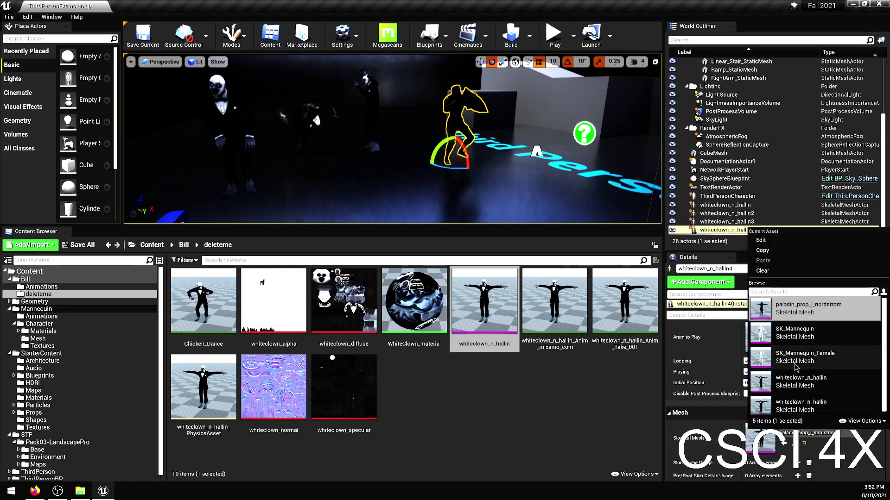
{"action": "left_click", "coordinate": [807, 433]}
{"action": "left_click", "coordinate": [789, 379]}
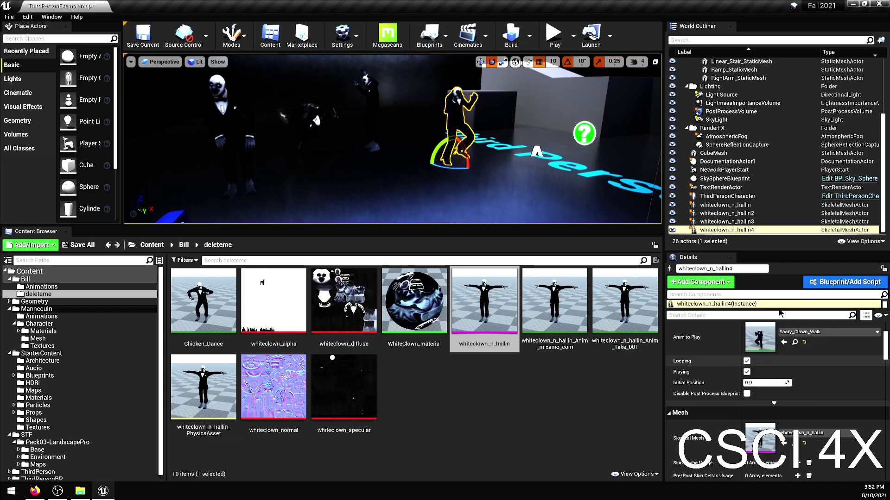
{"action": "left_click", "coordinate": [816, 332]}
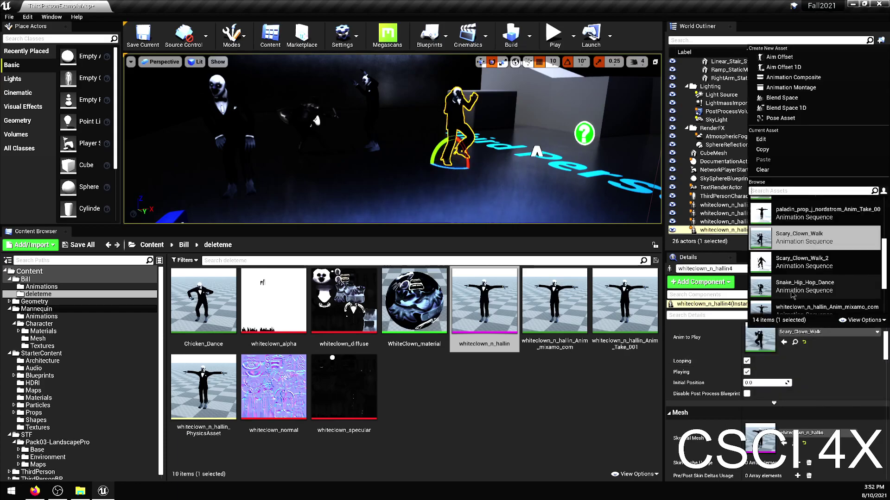
{"action": "left_click", "coordinate": [772, 283]}
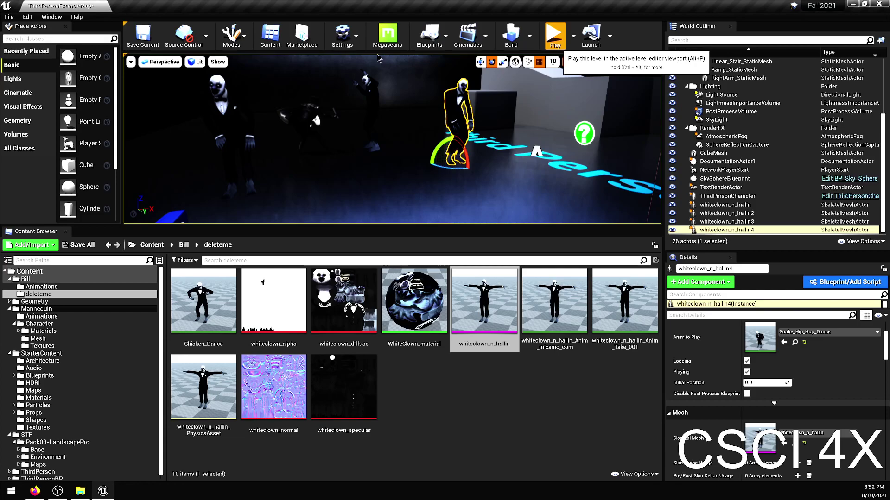
Step: Start Play-In-Editor to watch the clowns dancing around the mannequin player
{"action": "left_click", "coordinate": [555, 34]}
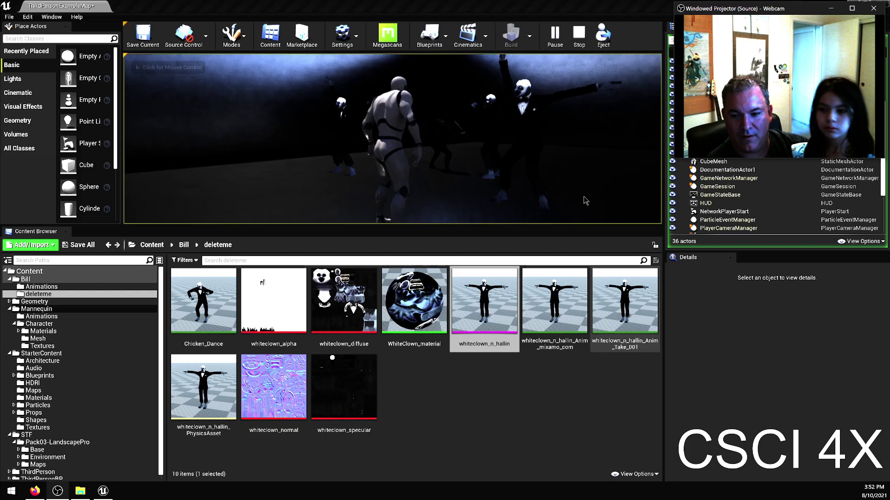
Step: Browse from Bill to the Mannequin Character Mesh folder to open SK_Mannequin
{"action": "left_click", "coordinate": [183, 246]}
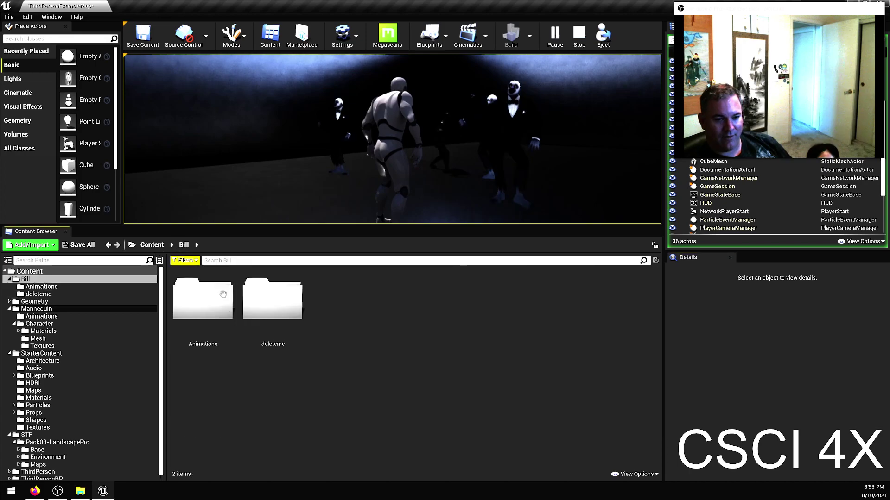
{"action": "double_click", "coordinate": [187, 302]}
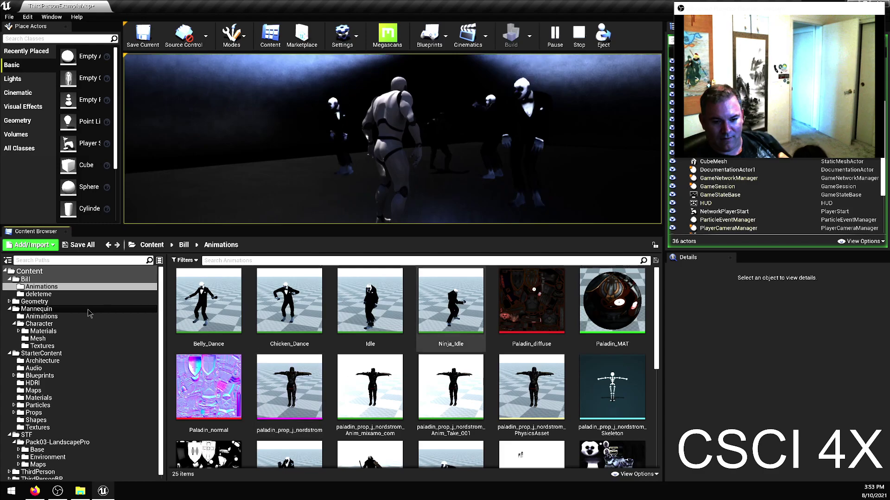
{"action": "left_click", "coordinate": [73, 317]}
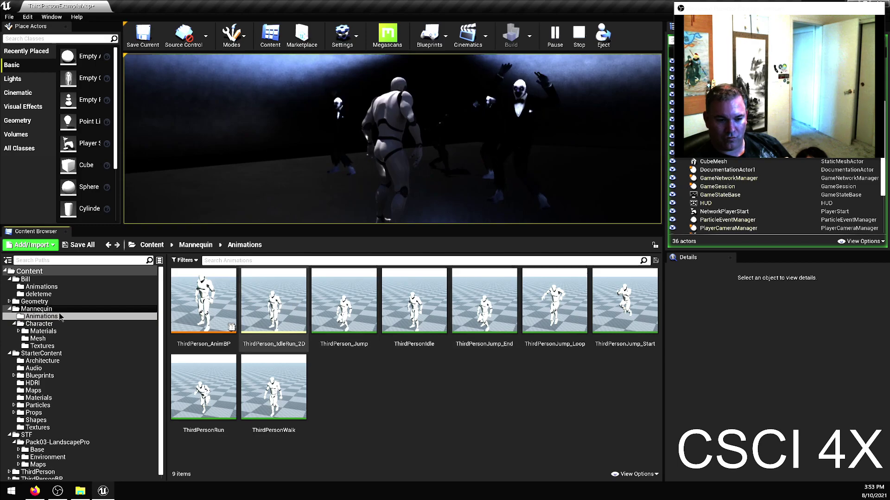
{"action": "left_click", "coordinate": [38, 339]}
Step: Inspect SK_Mannequin's clavicle_l, spine_03 and neck_01 bones, then browse to the Bill Animations folder
{"action": "double_click", "coordinate": [203, 301]}
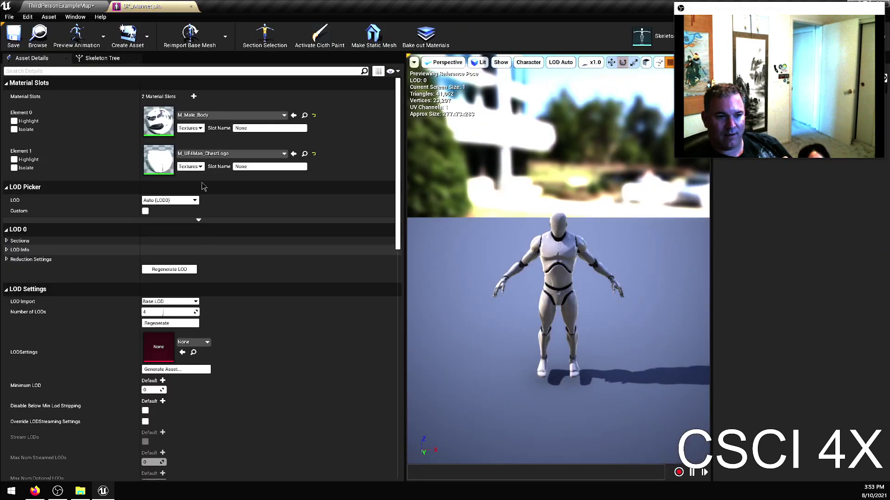
{"action": "left_click", "coordinate": [102, 59]}
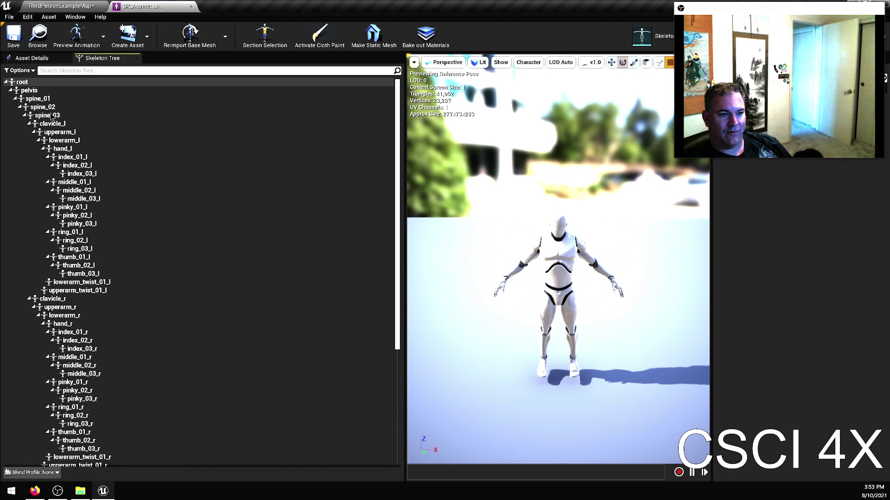
{"action": "left_click", "coordinate": [75, 127]}
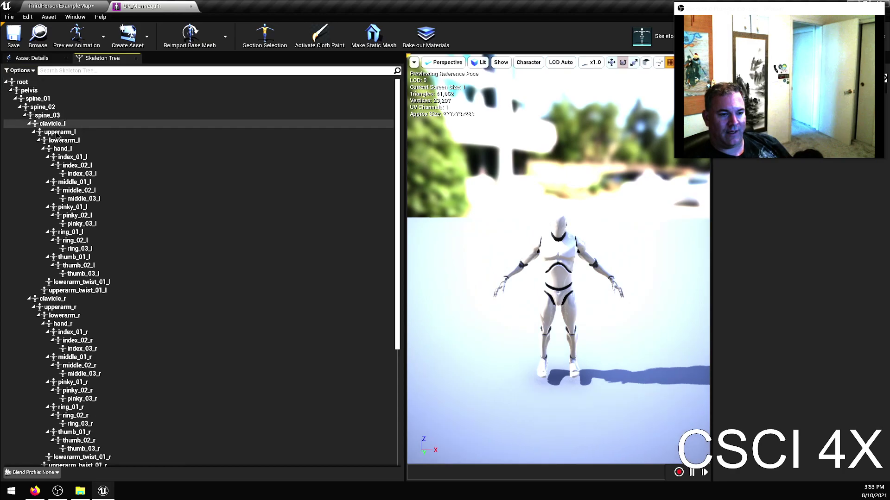
{"action": "left_click", "coordinate": [28, 124]}
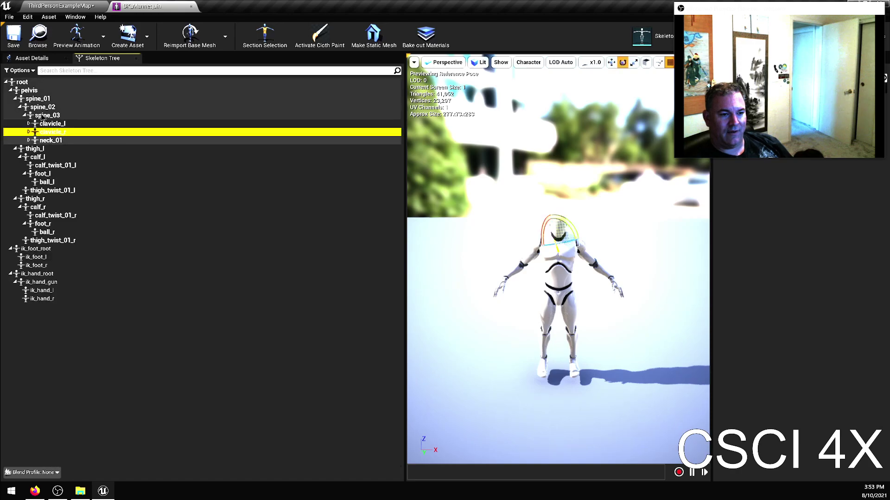
{"action": "left_click", "coordinate": [44, 116]}
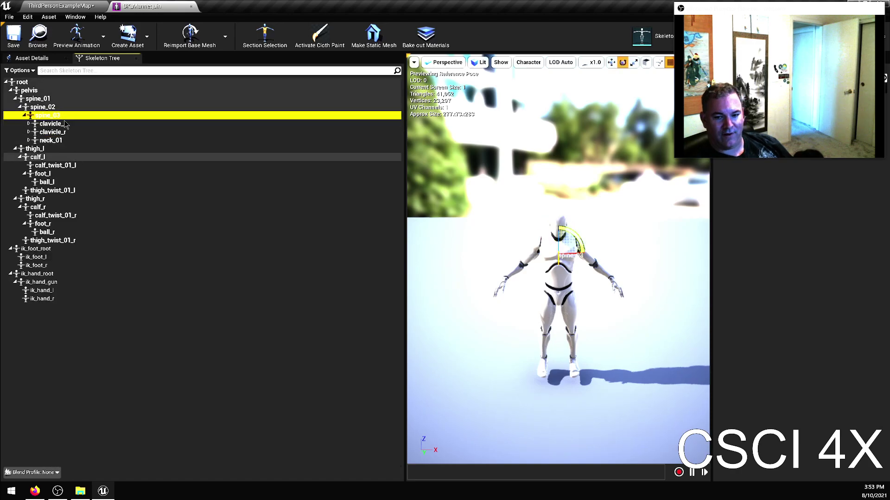
{"action": "left_click", "coordinate": [60, 140]}
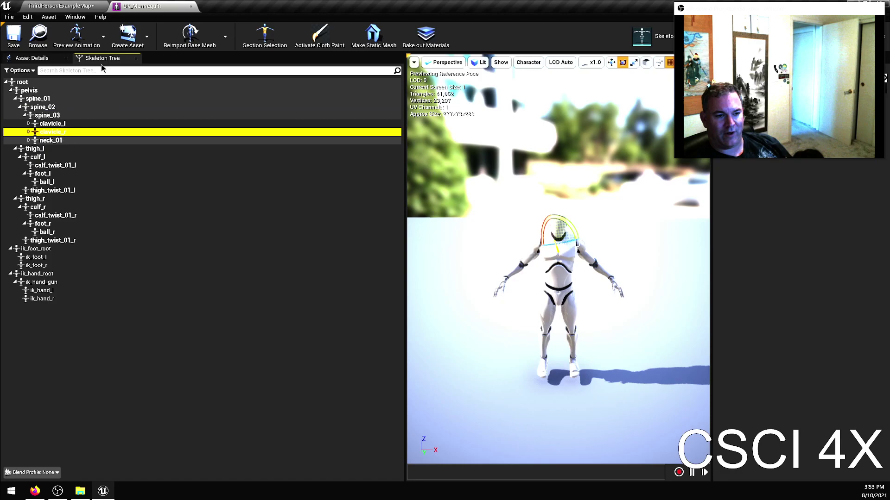
{"action": "key", "text": "ctrl+b"}
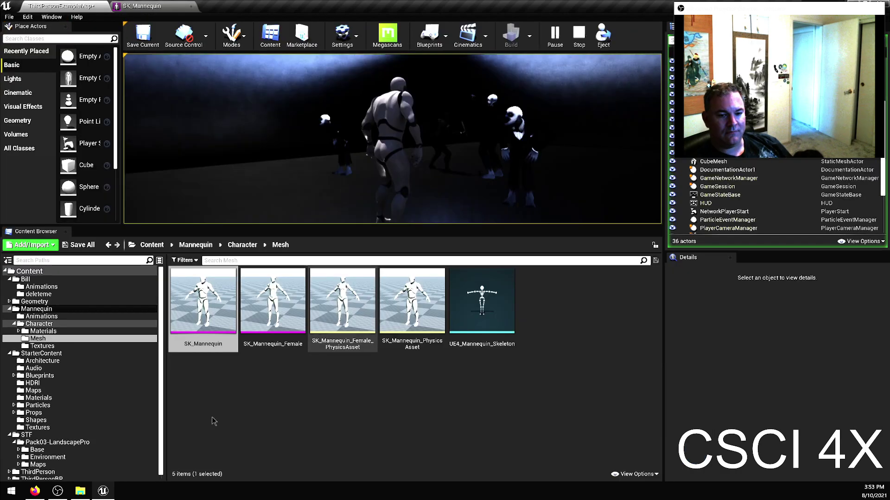
{"action": "left_click", "coordinate": [42, 288]}
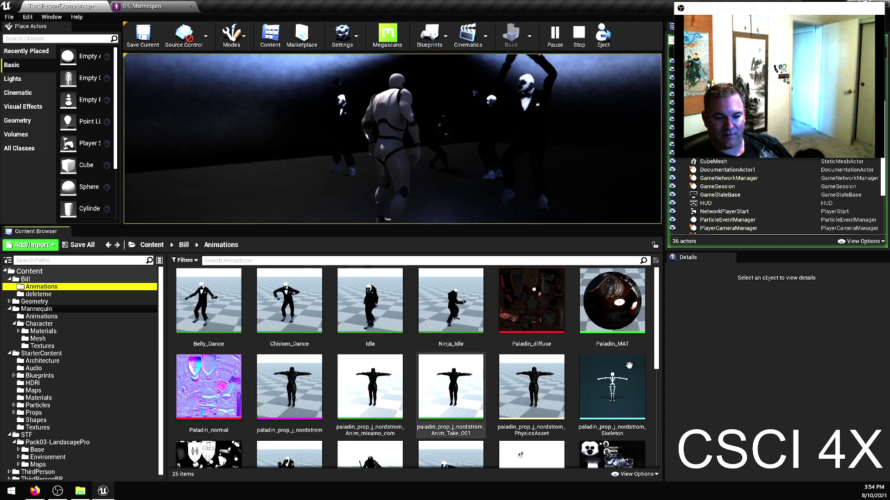
Step: Open the paladin_prop_j_nordstrom skeleton and dock its editor as a tab in the main window
{"action": "double_click", "coordinate": [603, 357]}
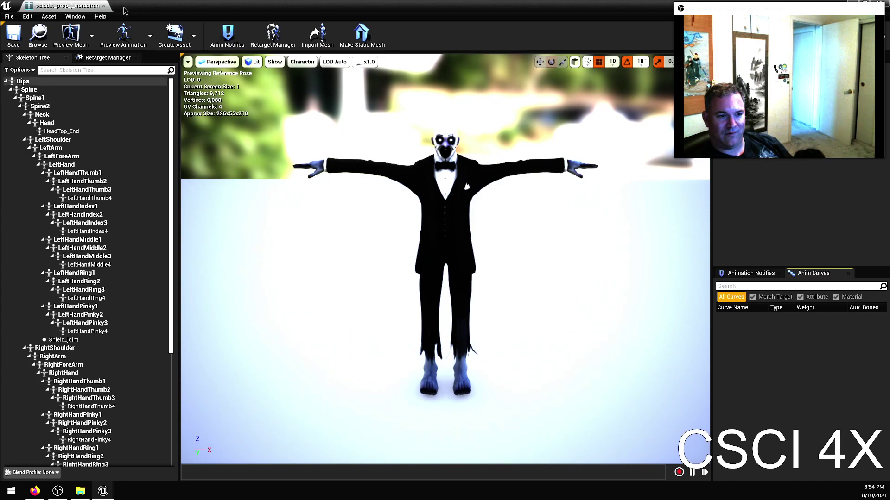
{"action": "left_click", "coordinate": [104, 5]}
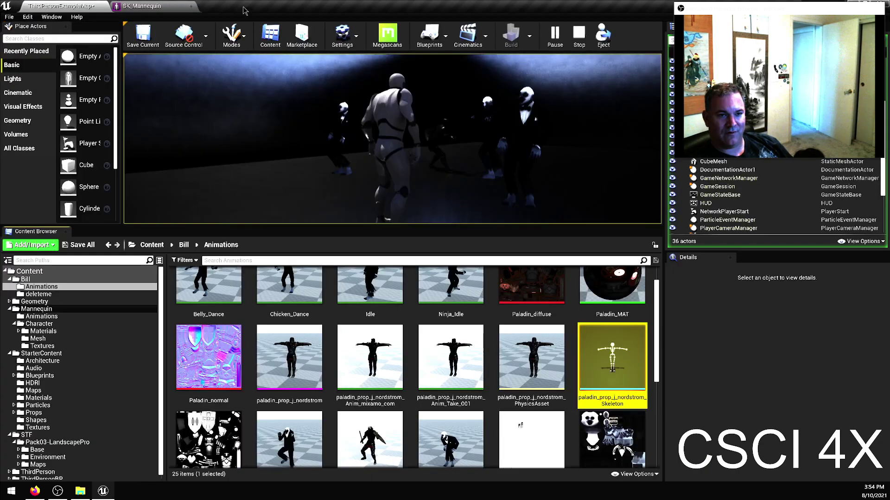
{"action": "left_click_drag", "start_coordinate": [245, 11], "coordinate": [242, 6]}
Step: Compare the paladin's Spine and Hips bones with the mannequin's root bone
{"action": "left_click", "coordinate": [142, 6]}
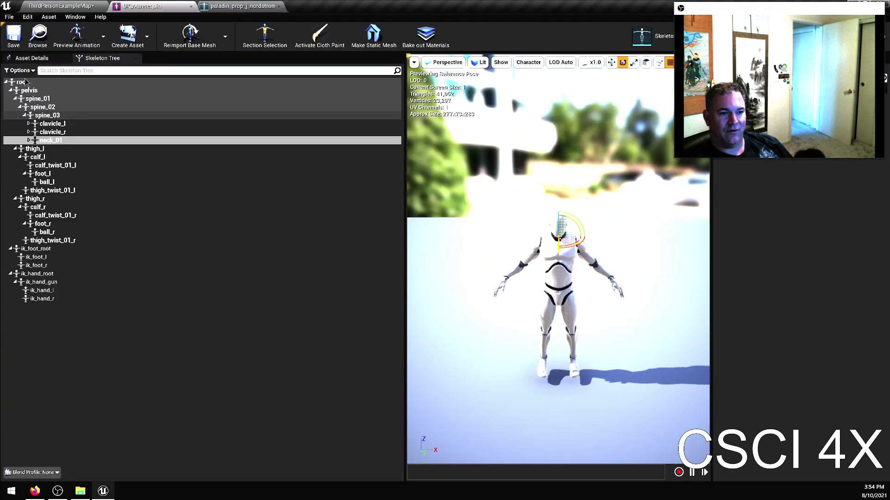
{"action": "left_click", "coordinate": [221, 8]}
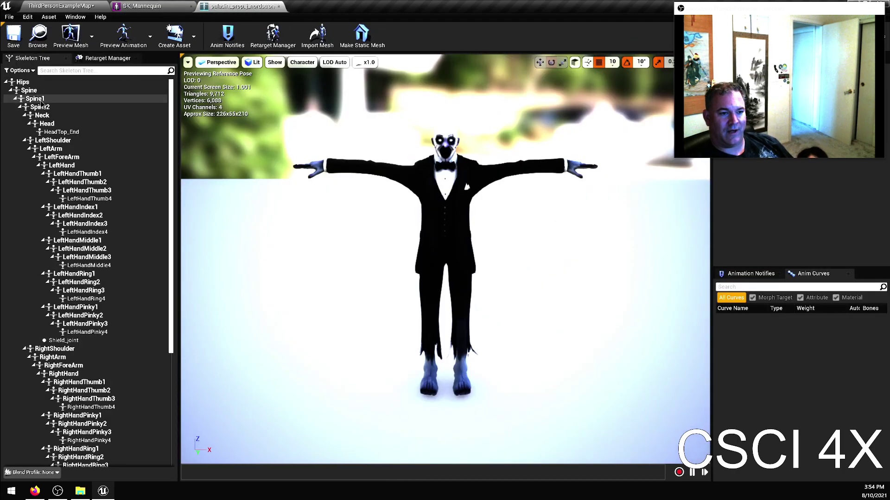
{"action": "left_click", "coordinate": [29, 90]}
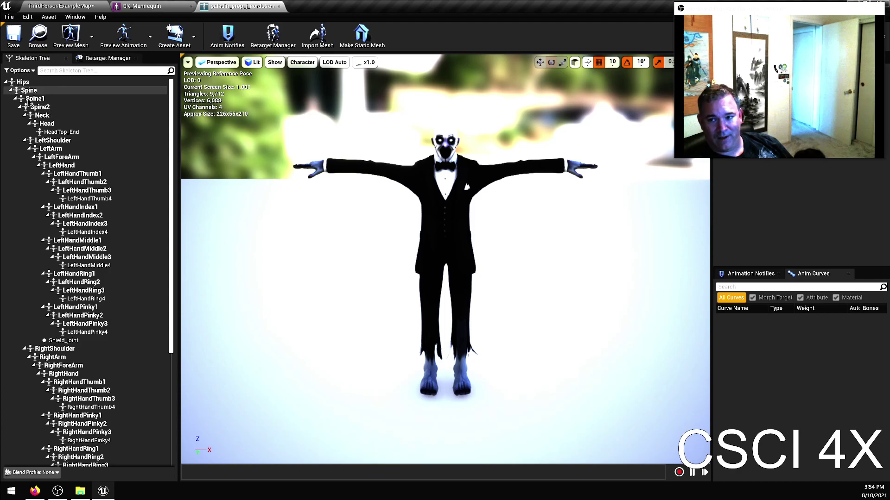
{"action": "left_click", "coordinate": [26, 83]}
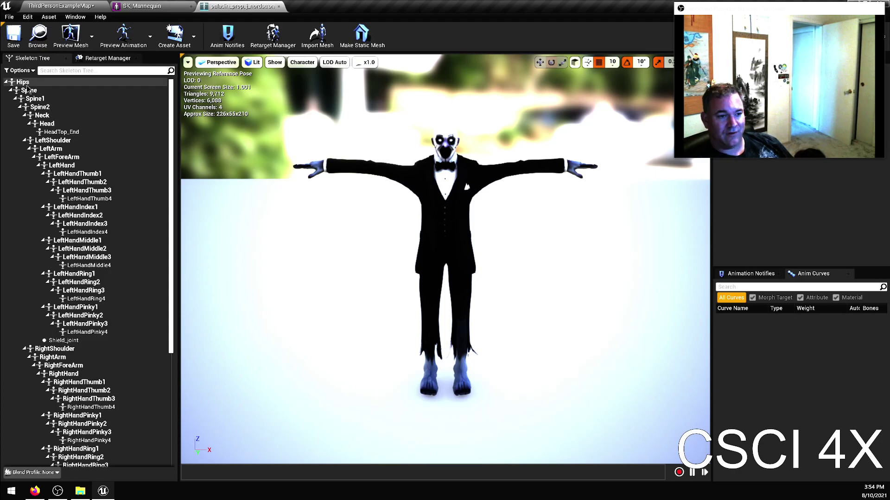
{"action": "left_click", "coordinate": [27, 83]}
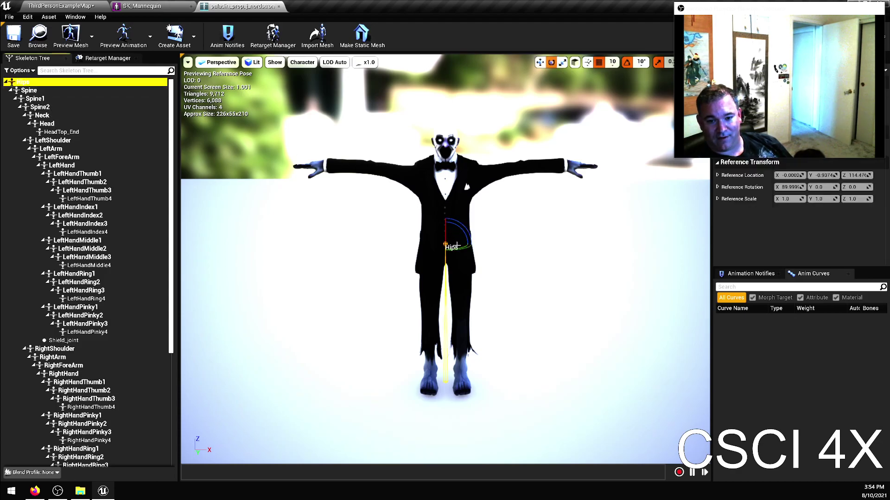
{"action": "left_click", "coordinate": [153, 7]}
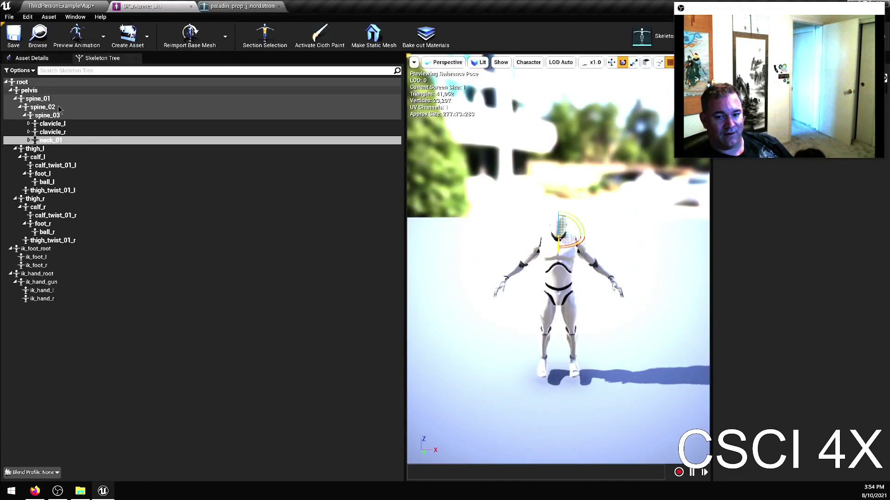
{"action": "left_click", "coordinate": [559, 377]}
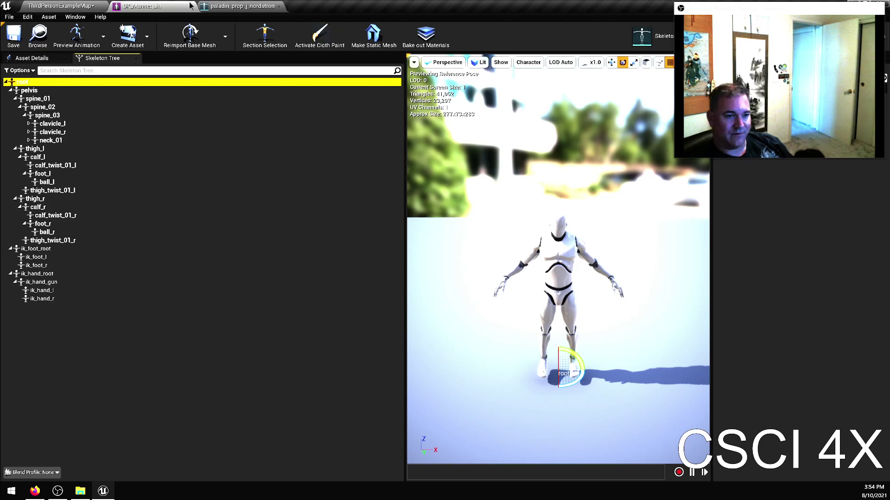
Step: Open the paladin skeleton's Retarget Manager and compare it against the SK_Mannequin editor
{"action": "left_click", "coordinate": [205, 7]}
{"action": "left_click", "coordinate": [108, 58]}
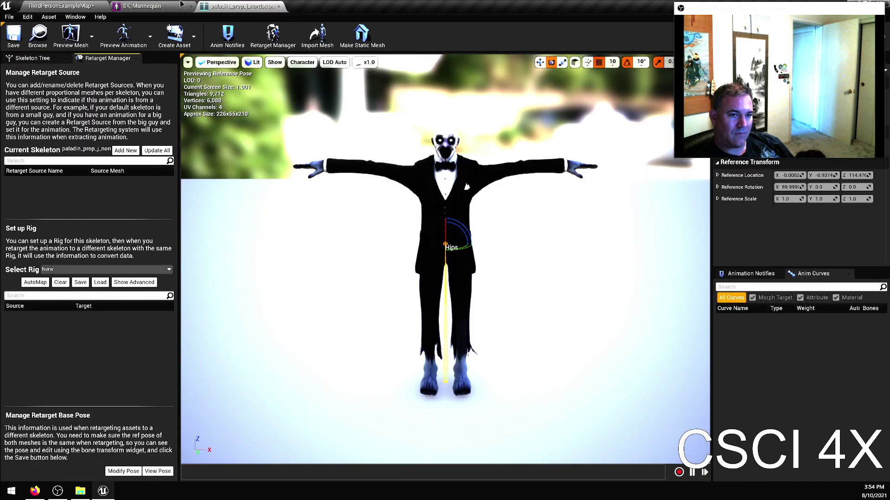
{"action": "left_click", "coordinate": [141, 5]}
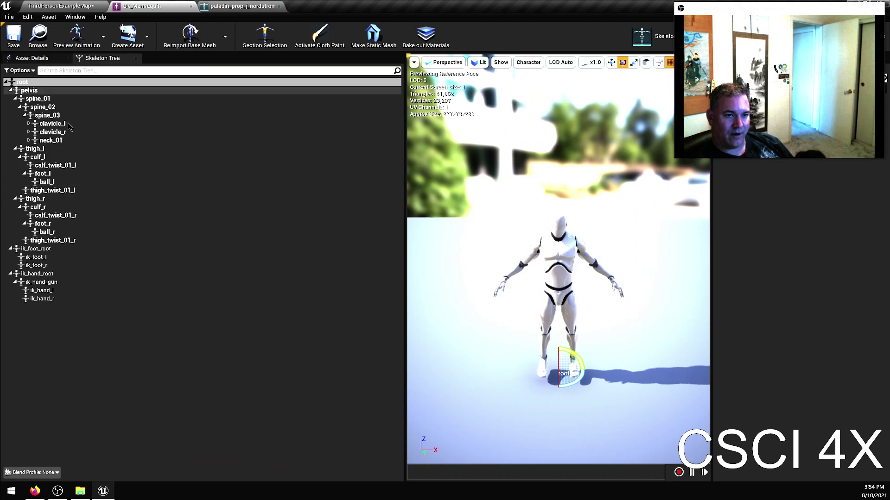
{"action": "left_click", "coordinate": [249, 5]}
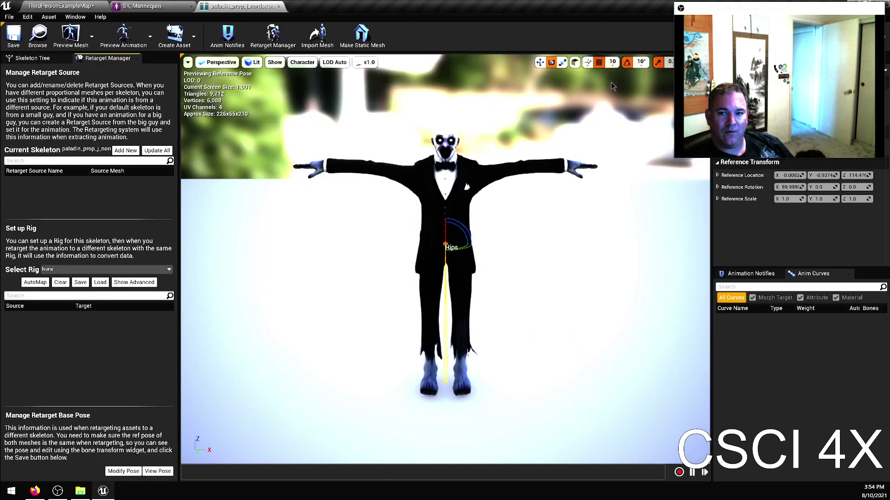
{"action": "left_click", "coordinate": [162, 5]}
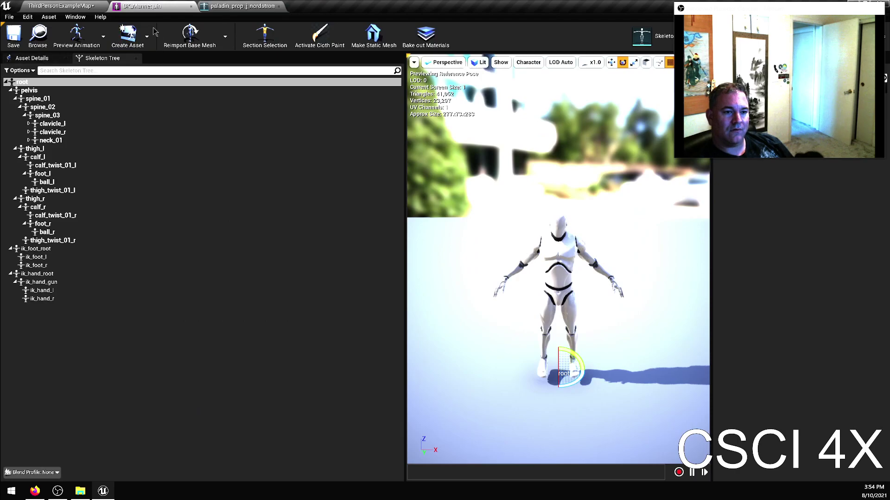
{"action": "left_click", "coordinate": [297, 42]}
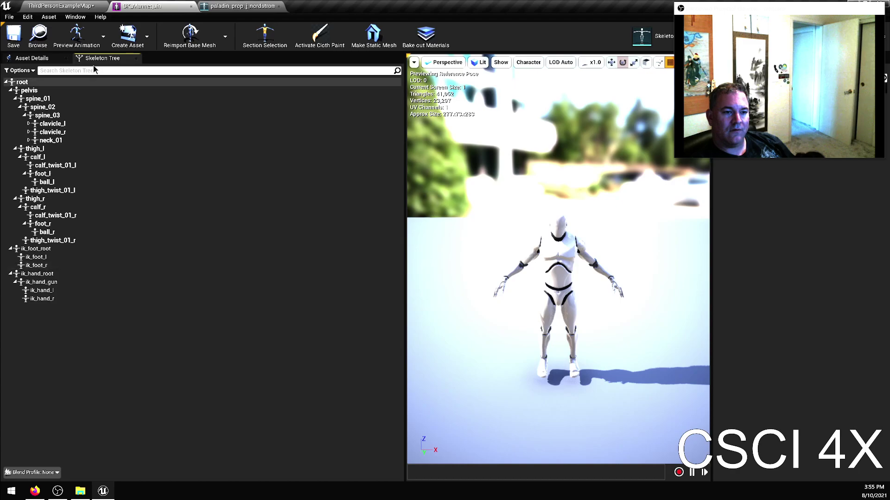
Step: Review SK_Mannequin's Asset Details and its Preview Animation, Create Asset and Reimport Base Mesh options
{"action": "left_click", "coordinate": [36, 59]}
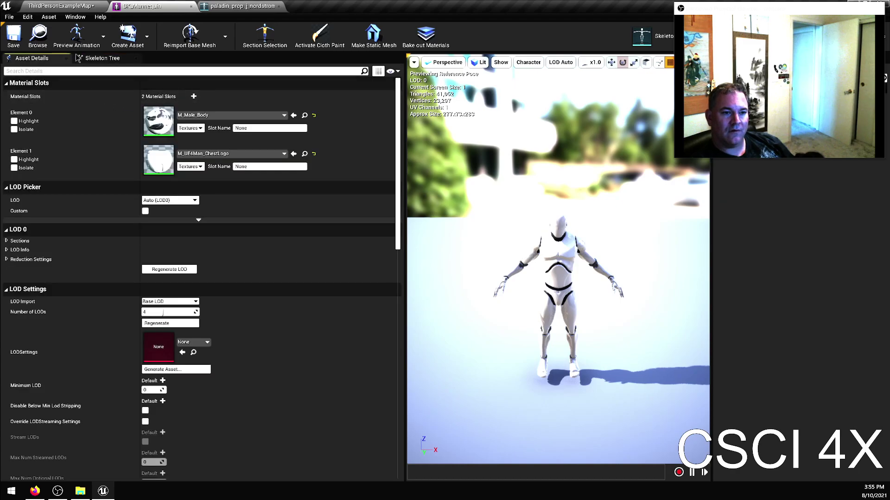
{"action": "left_click", "coordinate": [103, 37]}
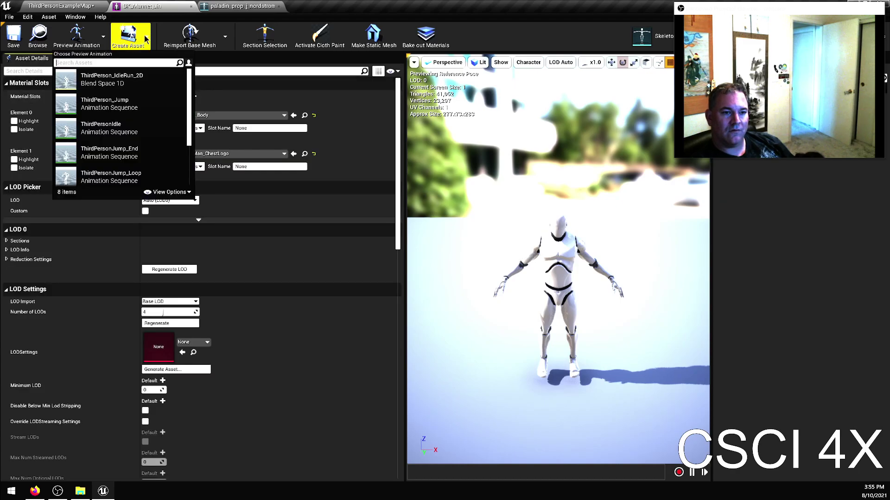
{"action": "left_click", "coordinate": [127, 36]}
{"action": "mouse_move", "coordinate": [168, 64]}
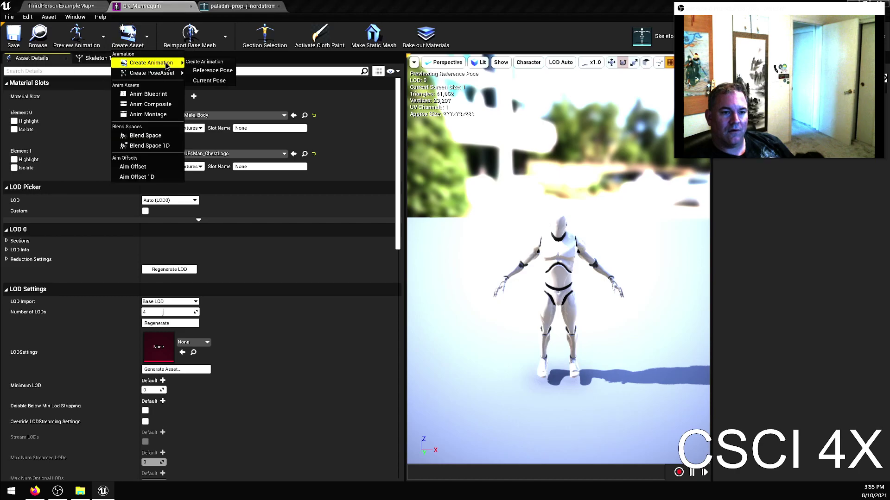
{"action": "left_click", "coordinate": [225, 36]}
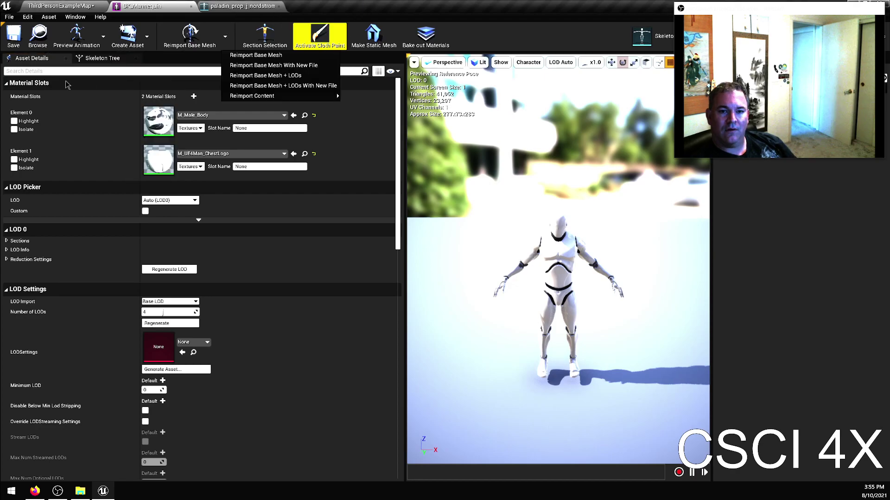
{"action": "left_click", "coordinate": [229, 6]}
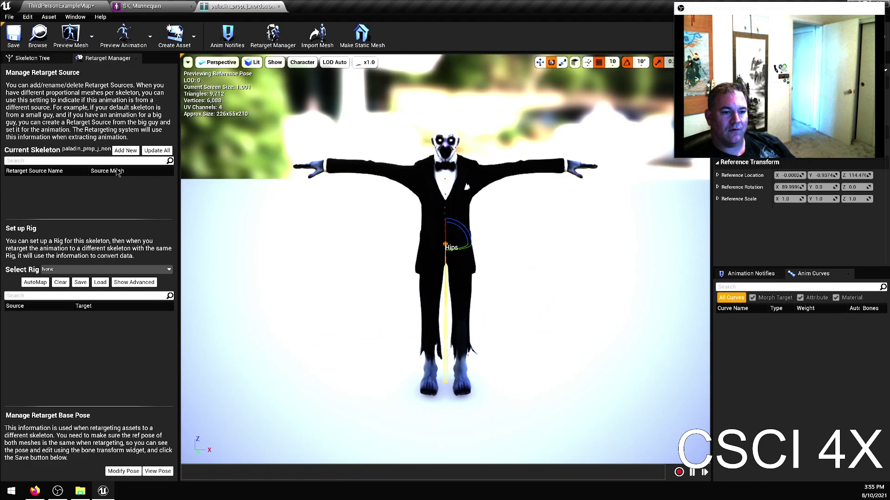
Step: Assign the Humanoid rig to the paladin skeleton and map Pelvis to Hips
{"action": "left_click", "coordinate": [76, 271]}
{"action": "left_click", "coordinate": [47, 290]}
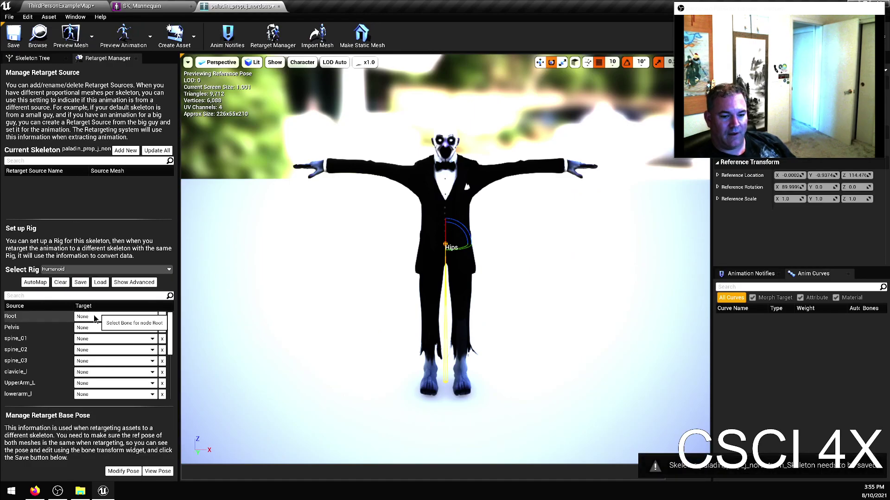
{"action": "left_click", "coordinate": [93, 320]}
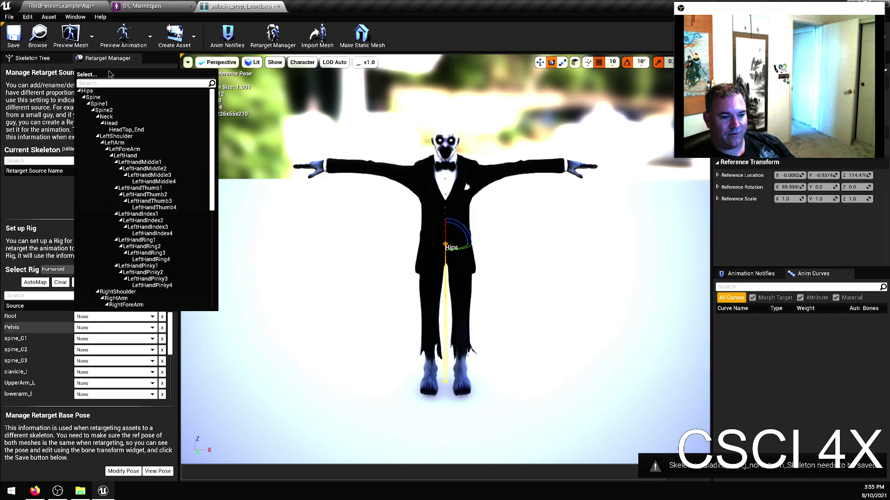
{"action": "left_click", "coordinate": [87, 91]}
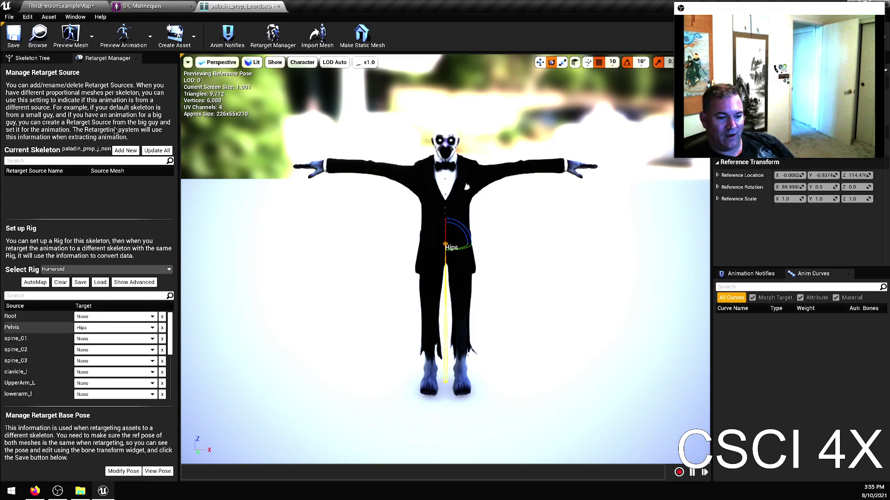
Step: Map spine_01–03 to Spine, Spine1, Spine2, clavicle_l to LeftShoulder, and UpperArm_L to LeftArm
{"action": "left_click", "coordinate": [83, 339]}
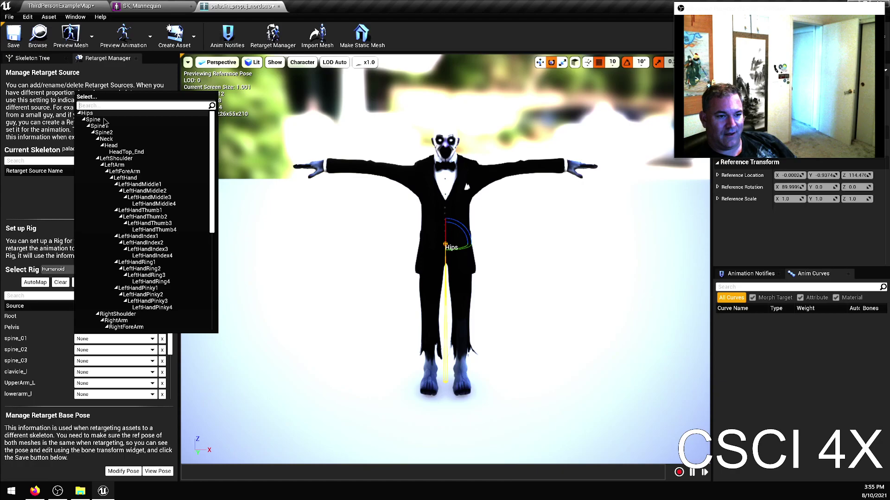
{"action": "left_click", "coordinate": [104, 120]}
{"action": "left_click", "coordinate": [91, 351]}
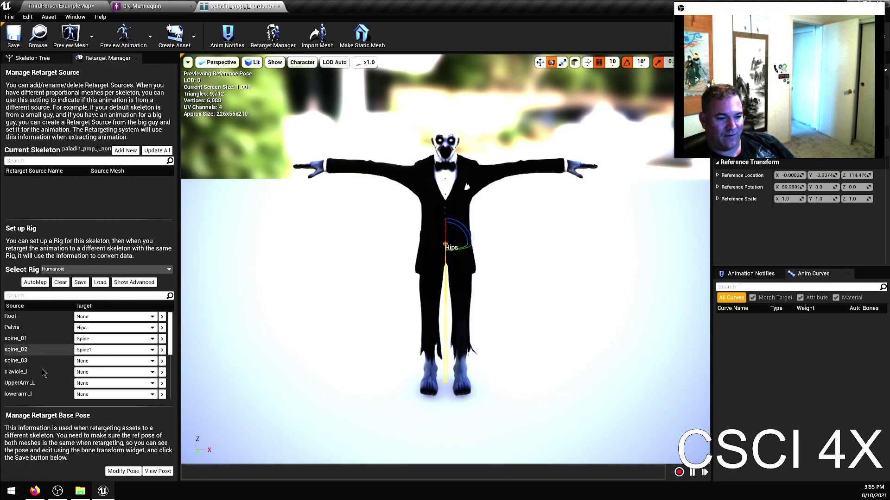
{"action": "left_click", "coordinate": [98, 362]}
{"action": "left_click", "coordinate": [134, 155]}
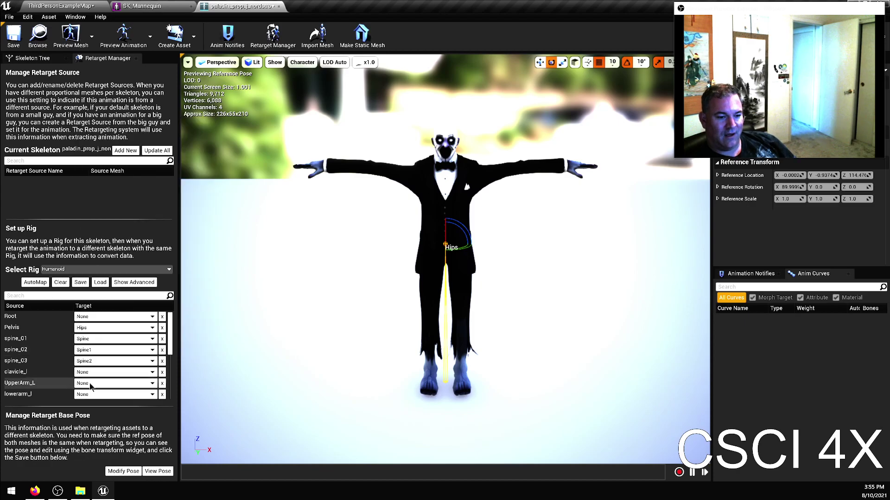
{"action": "left_click", "coordinate": [92, 372]}
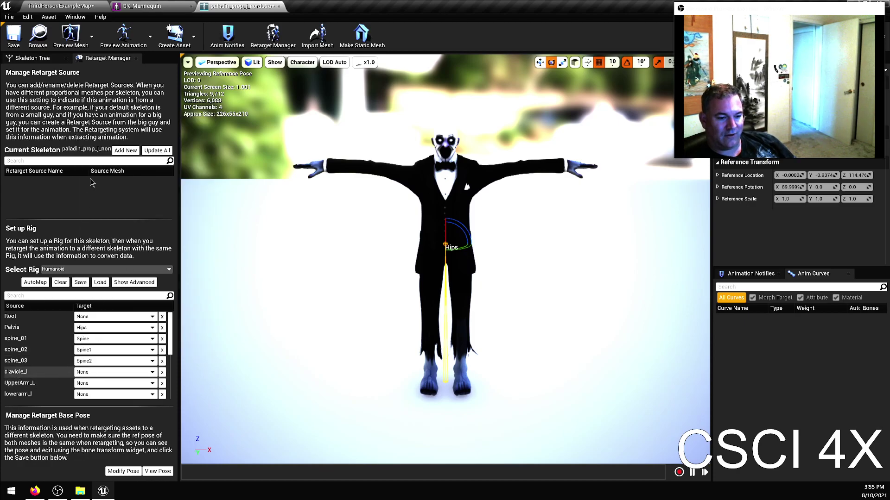
{"action": "left_click", "coordinate": [114, 220]}
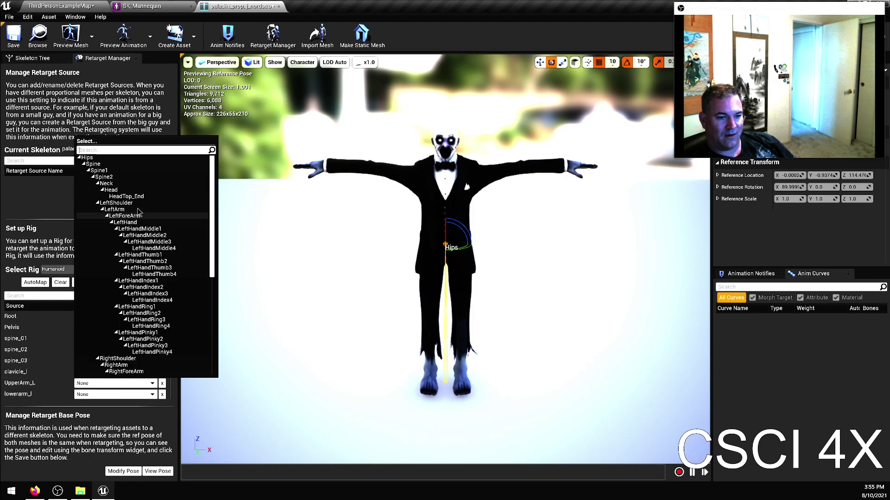
{"action": "left_click", "coordinate": [139, 210]}
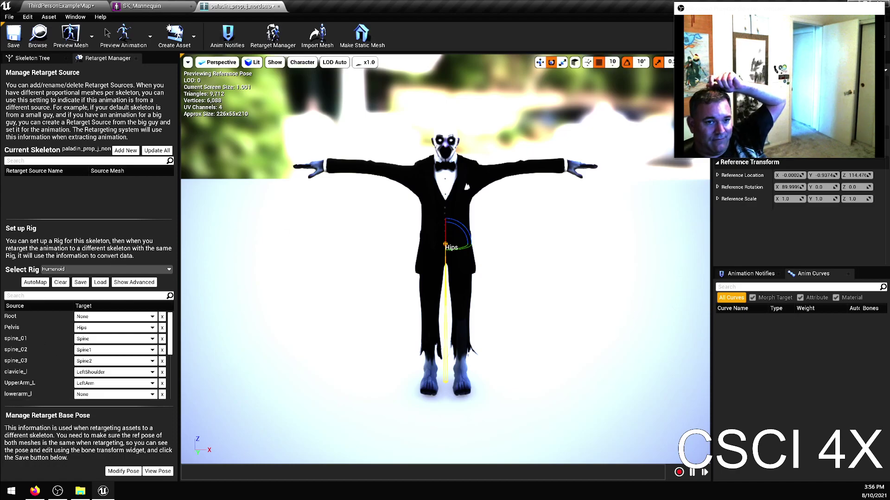
{"action": "left_click", "coordinate": [35, 491]}
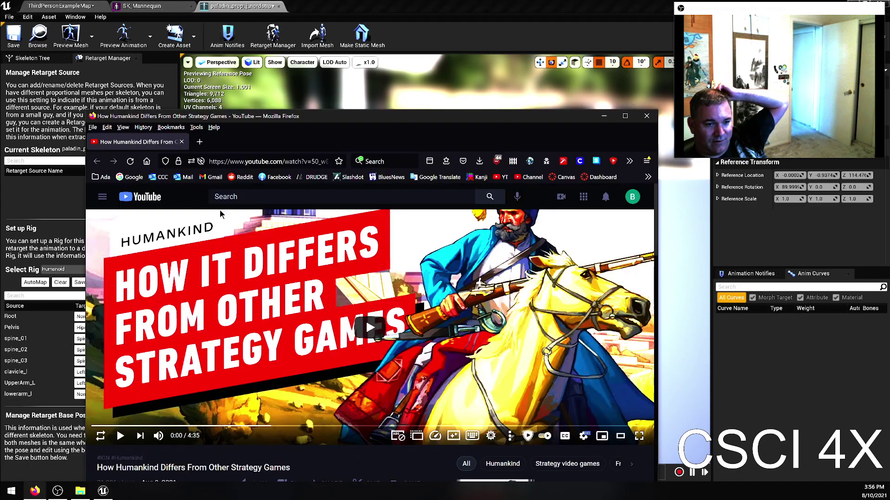
{"action": "left_click", "coordinate": [617, 92]}
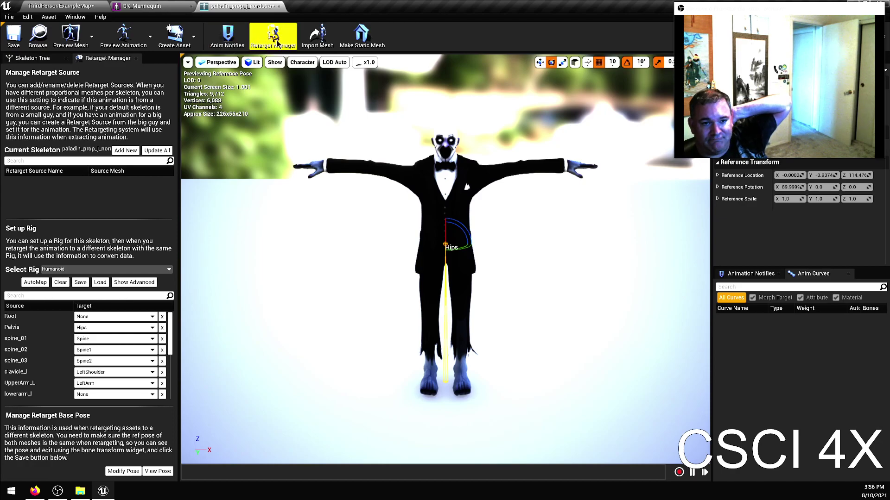
Step: Leave the skeleton editors and Browse back to the level's Bill Animations folder
{"action": "left_click", "coordinate": [143, 6]}
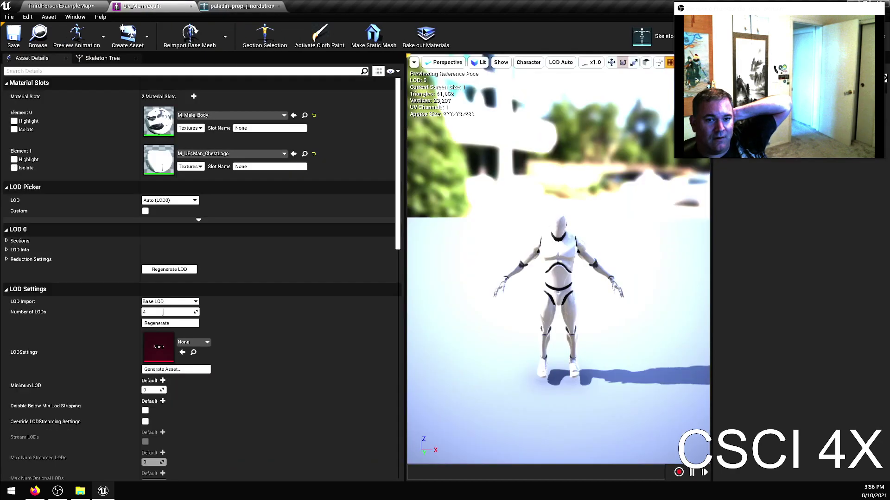
{"action": "left_click", "coordinate": [237, 6]}
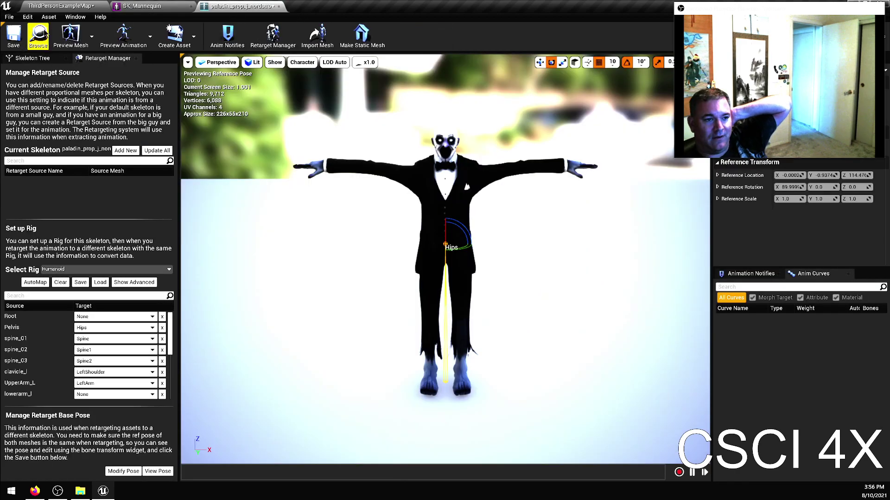
{"action": "left_click", "coordinate": [39, 34]}
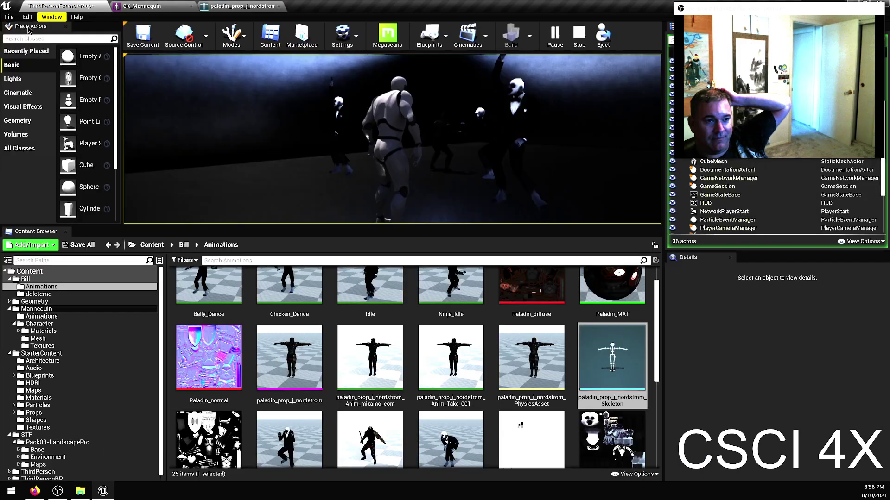
{"action": "left_click", "coordinate": [10, 17]}
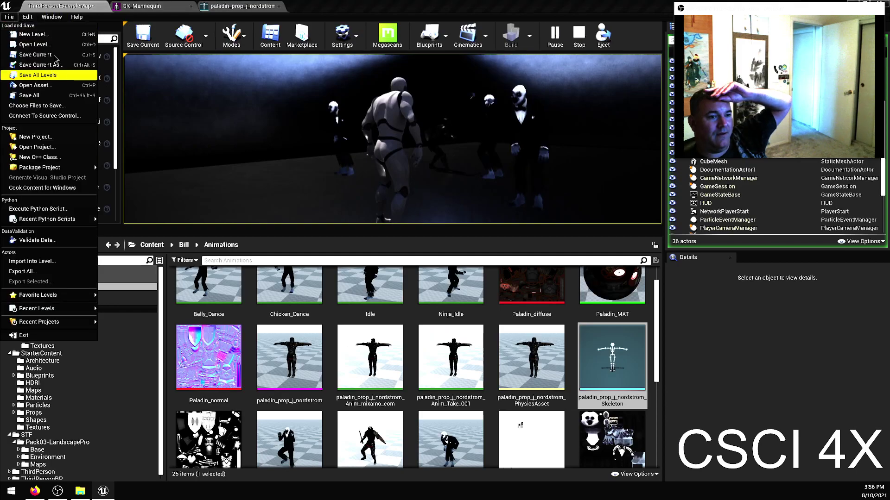
{"action": "key", "text": "Escape"}
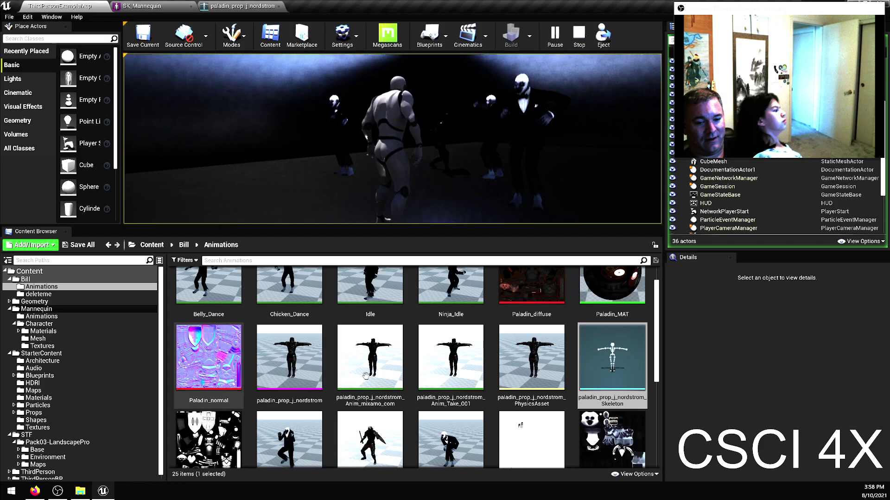
Step: Drop Ninja_Idle into the playing viewport, select it in the World Outliner, and stop Play In Editor
{"action": "scroll", "coordinate": [469, 324], "scroll_direction": "up", "scroll_amount": 1}
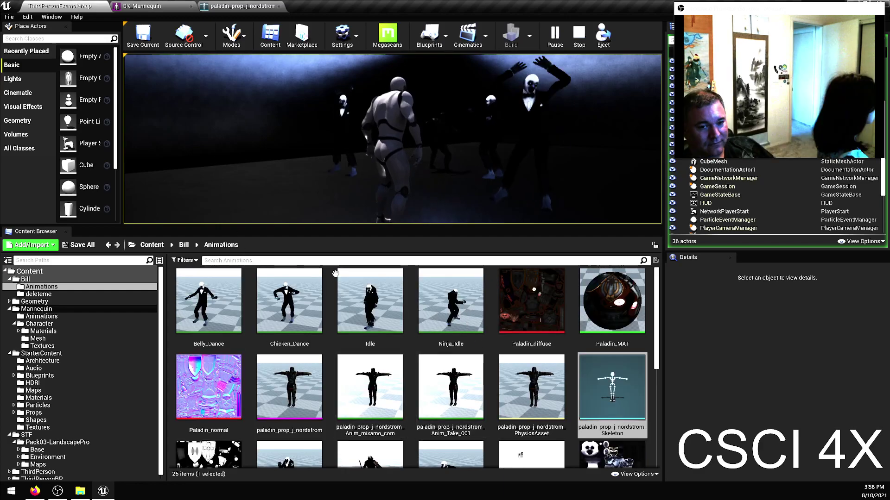
{"action": "left_click_drag", "start_coordinate": [456, 309], "coordinate": [256, 194]}
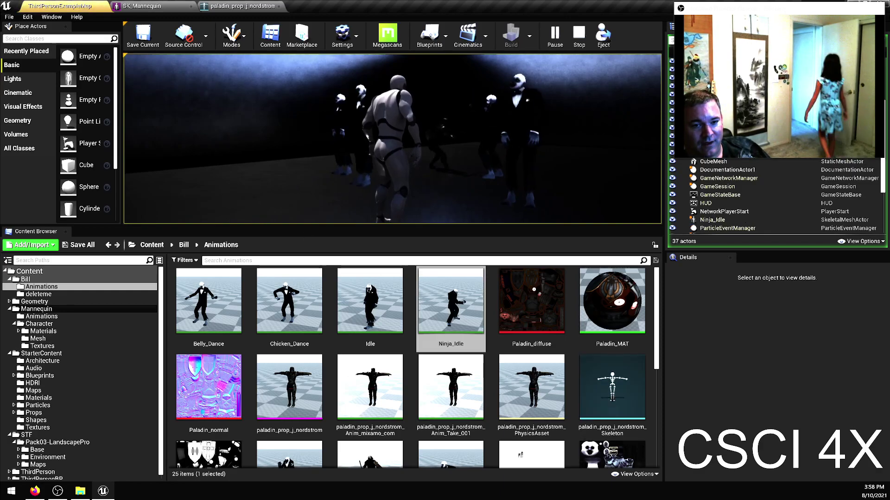
{"action": "left_click", "coordinate": [712, 220]}
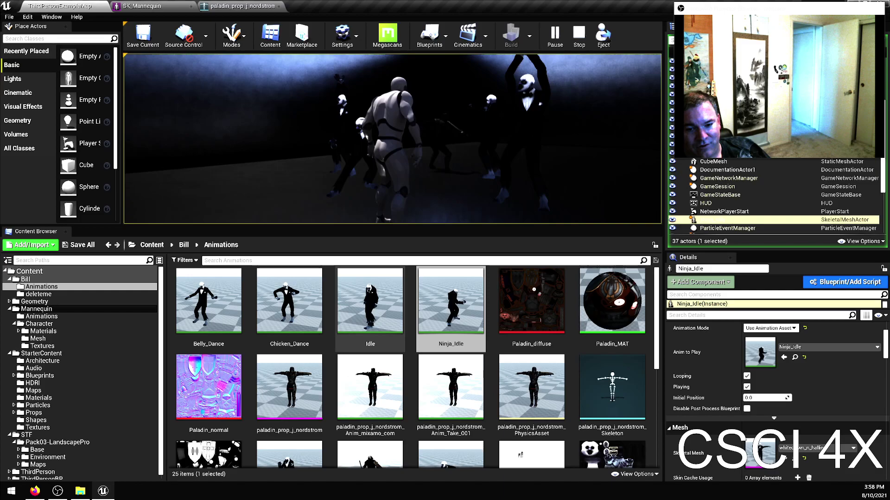
{"action": "key", "text": "Escape"}
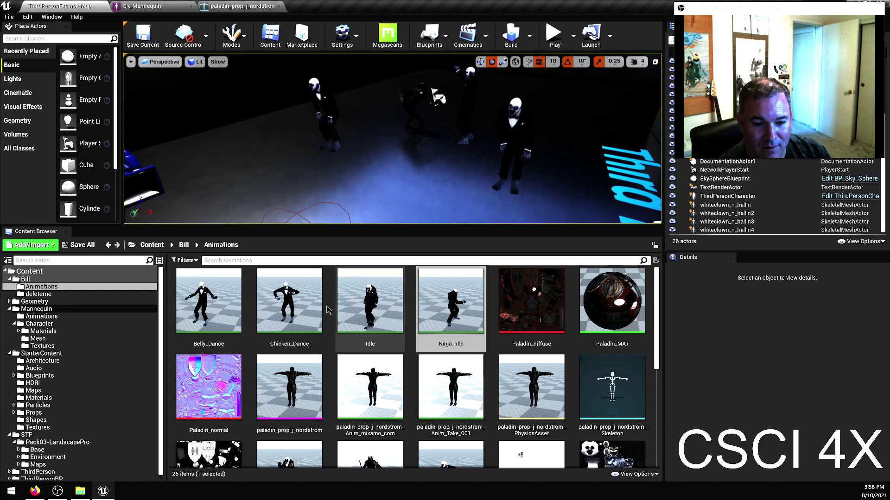
Step: Place Idle and Ninja_Idle actors from the Content Browser into the level
{"action": "left_click", "coordinate": [385, 303]}
{"action": "left_click_drag", "start_coordinate": [379, 176], "coordinate": [378, 172]}
{"action": "left_click_drag", "start_coordinate": [452, 301], "coordinate": [271, 186]}
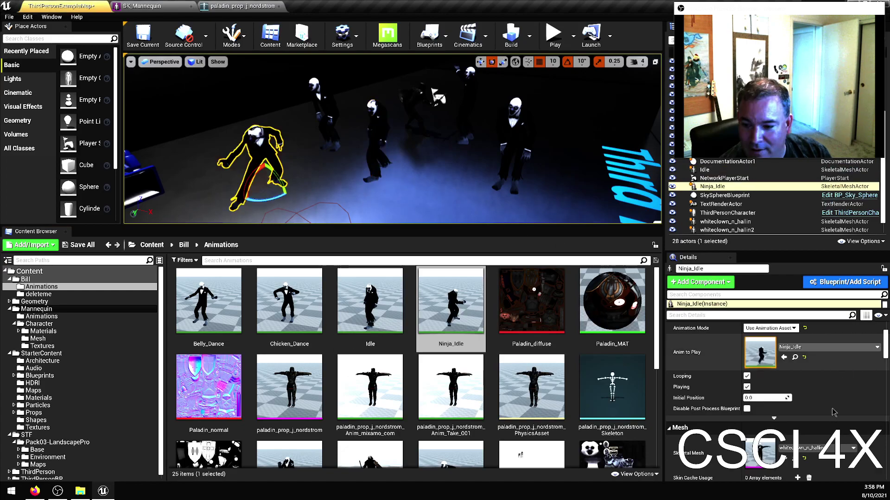
Step: Set the Ninja_Idle actor's Skeletal Mesh to paladin_prop_j_nordstrom and frame the view on it
{"action": "scroll", "coordinate": [813, 410], "scroll_direction": "down", "scroll_amount": 2}
{"action": "left_click", "coordinate": [809, 405]}
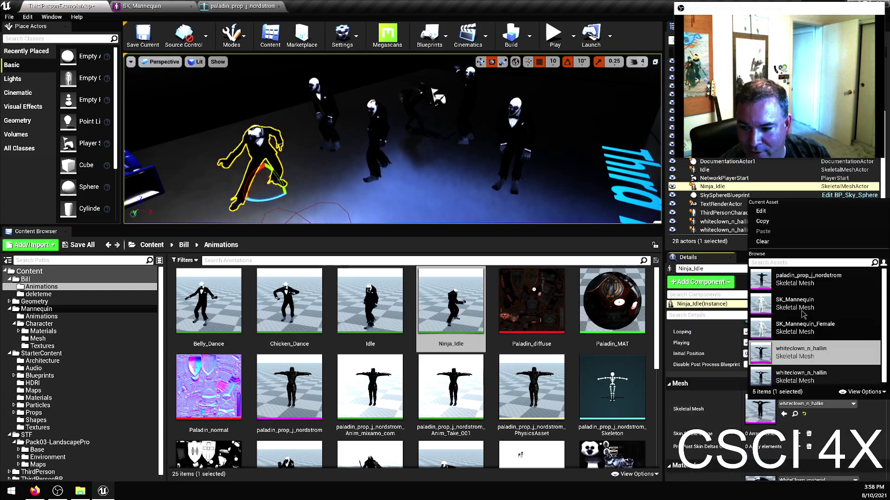
{"action": "left_click", "coordinate": [805, 280]}
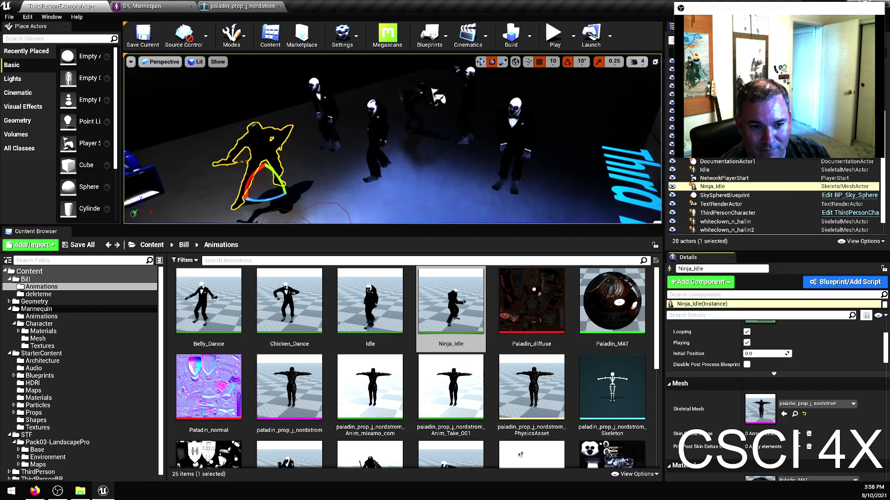
{"action": "key", "text": "f"}
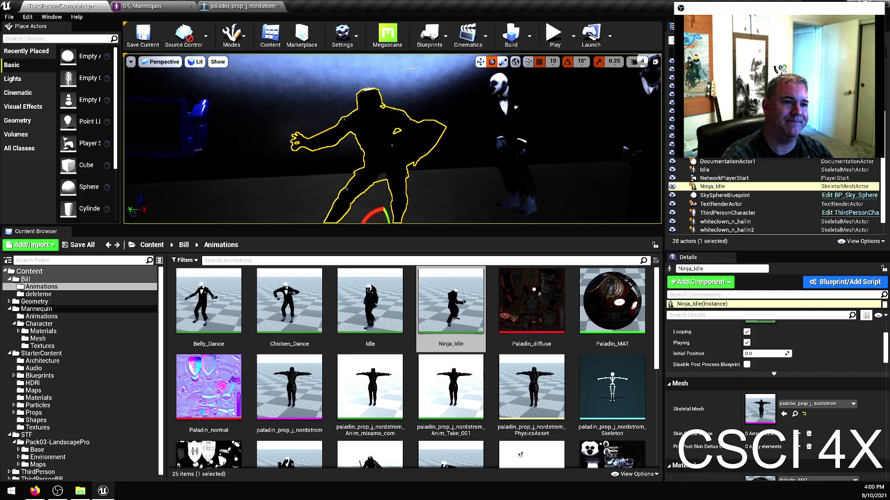
Step: Save all levels and restore the maximized editor to a smaller window
{"action": "left_click", "coordinate": [9, 17]}
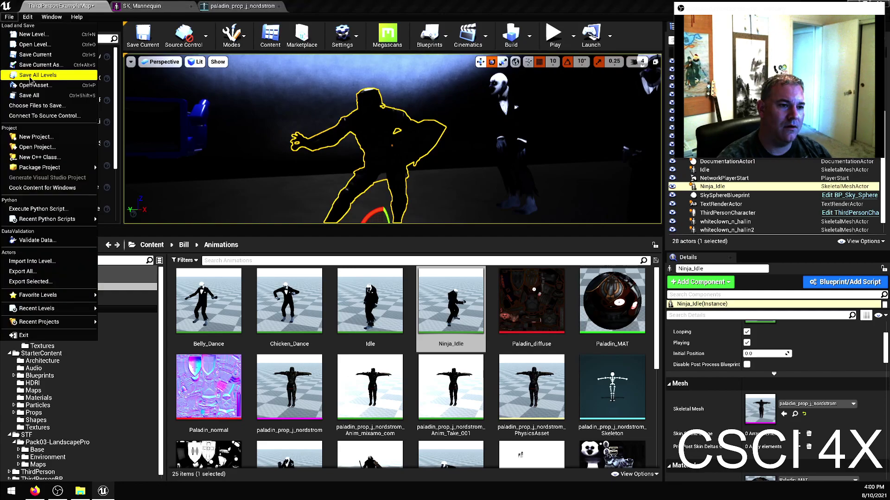
{"action": "key", "text": "Escape"}
{"action": "key", "text": "super+Down"}
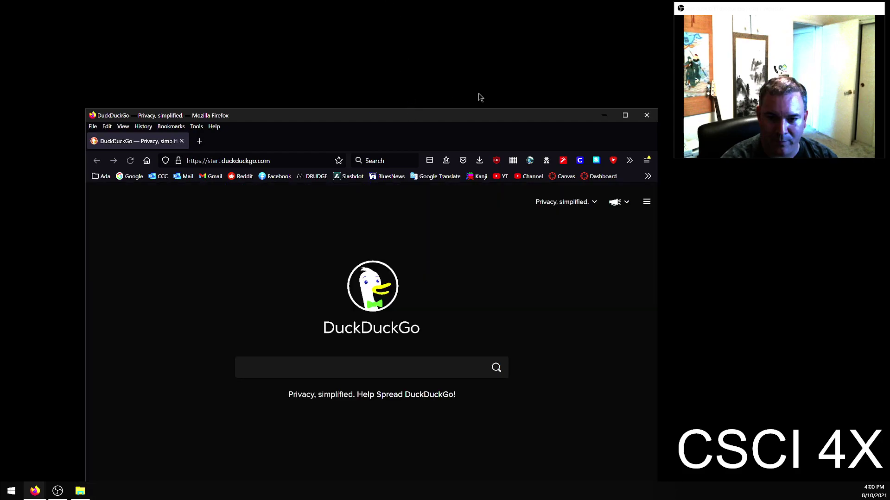
Step: Go from the Canvas Dashboard into IS 50B Fall 2021 and open its Modules page
{"action": "left_click", "coordinate": [514, 65]}
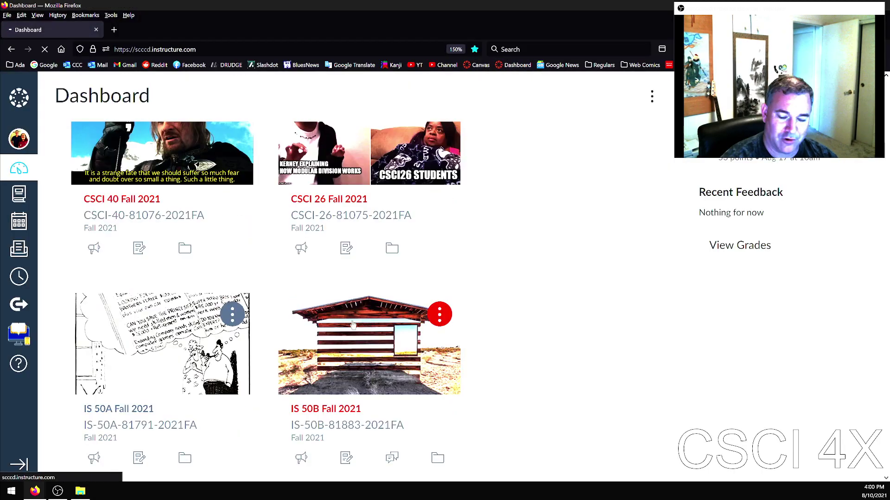
{"action": "left_click", "coordinate": [353, 326]}
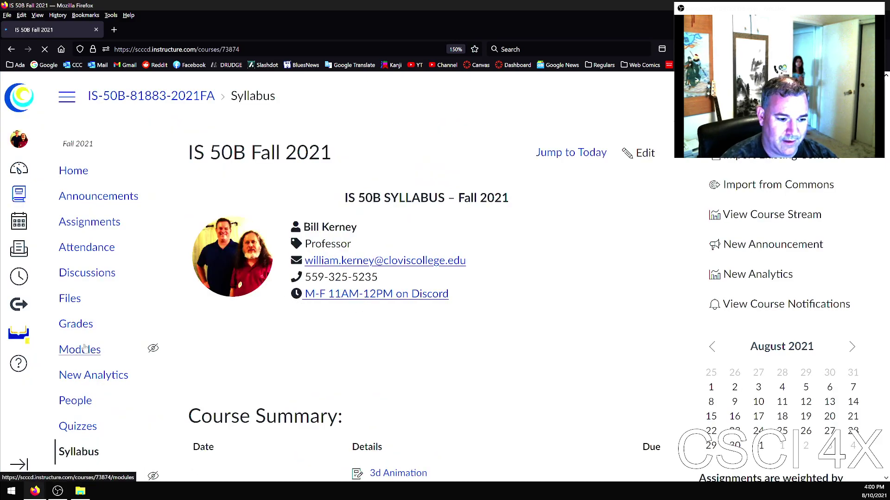
{"action": "left_click", "coordinate": [83, 349]}
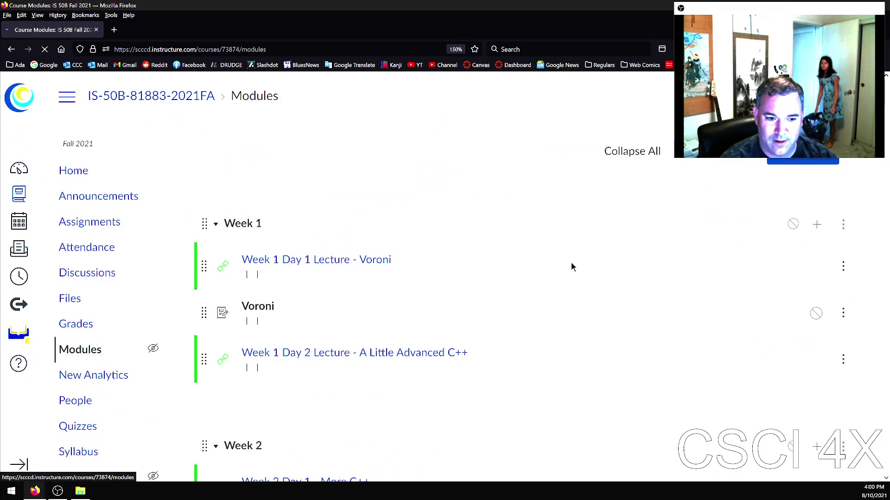